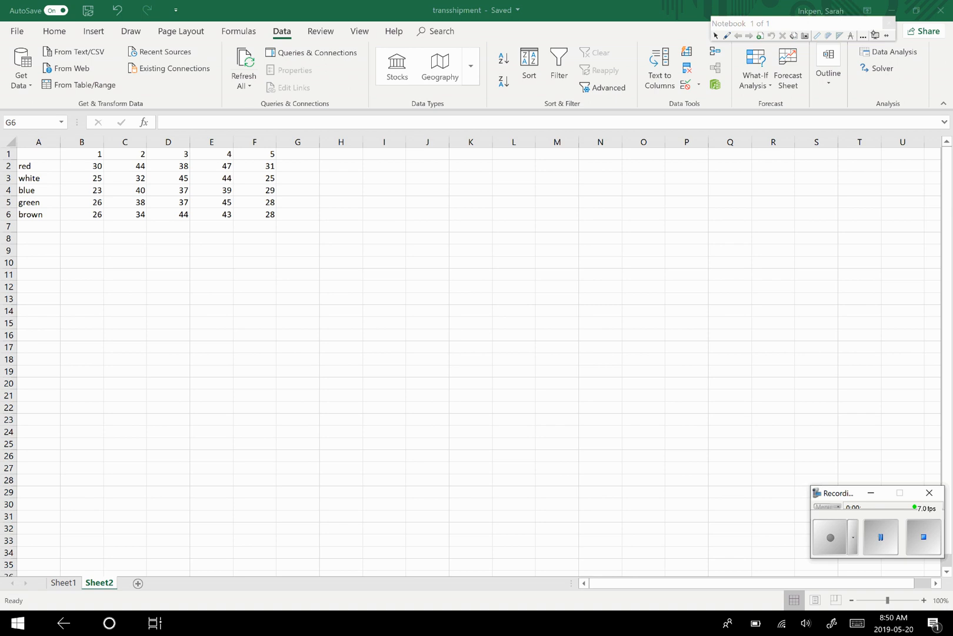
- Handwrite the variable labels R1, R2, R3, dots, B3, B4 and B5 in red ink across columns L to U, over rows 1 to 3
{"action": "left_click", "coordinate": [863, 35]}
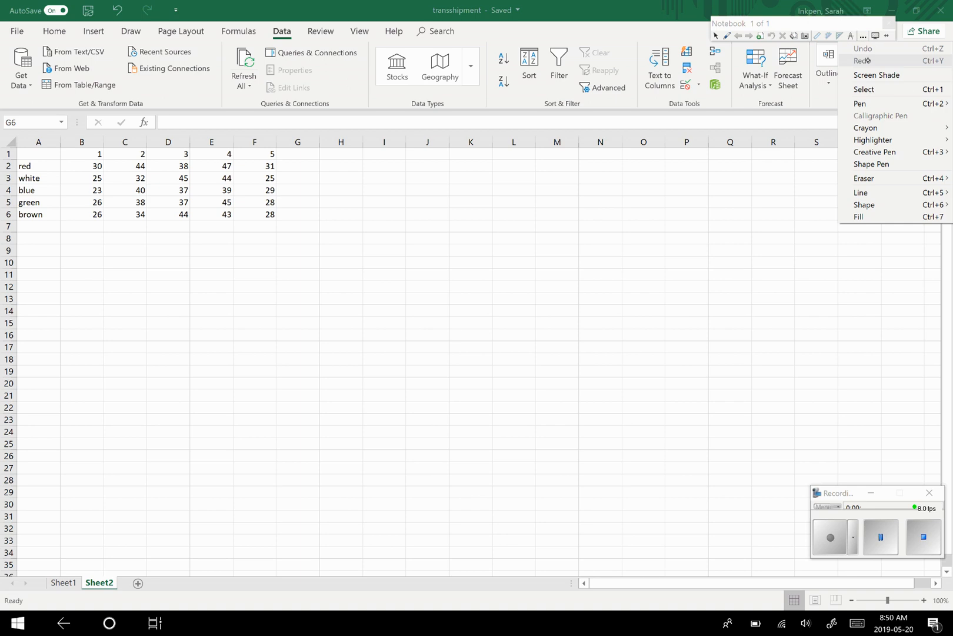
{"action": "mouse_move", "coordinate": [861, 103]}
{"action": "left_click", "coordinate": [812, 125]}
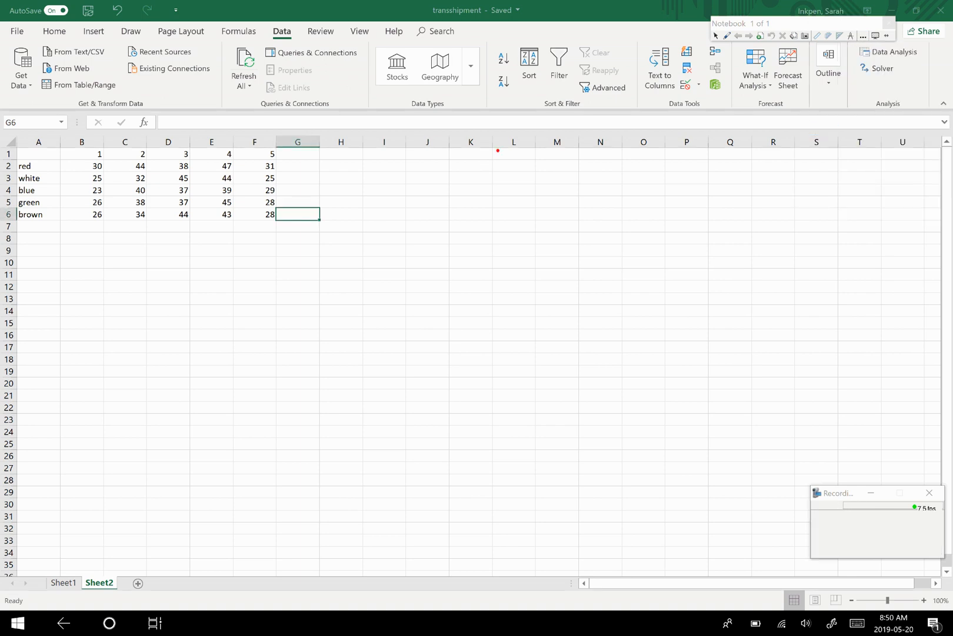
{"action": "mouse_move", "coordinate": [498, 150]}
{"action": "left_mouse_down"}
{"action": "mouse_move", "coordinate": [492, 179]}
{"action": "mouse_move", "coordinate": [528, 179]}
{"action": "left_mouse_up"}
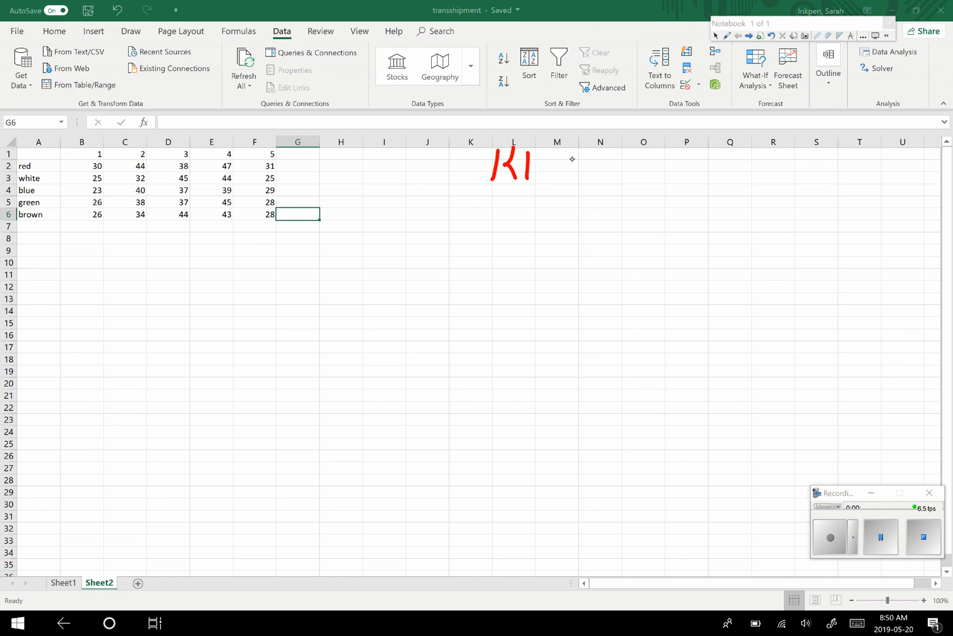
{"action": "mouse_move", "coordinate": [577, 152]}
{"action": "left_mouse_down"}
{"action": "mouse_move", "coordinate": [569, 181]}
{"action": "mouse_move", "coordinate": [583, 163]}
{"action": "mouse_move", "coordinate": [595, 181]}
{"action": "left_mouse_up"}
{"action": "mouse_move", "coordinate": [603, 155]}
{"action": "left_mouse_down"}
{"action": "mouse_move", "coordinate": [619, 177]}
{"action": "mouse_move", "coordinate": [669, 180]}
{"action": "mouse_move", "coordinate": [686, 163]}
{"action": "mouse_move", "coordinate": [683, 178]}
{"action": "left_mouse_up"}
{"action": "left_click", "coordinate": [707, 175]}
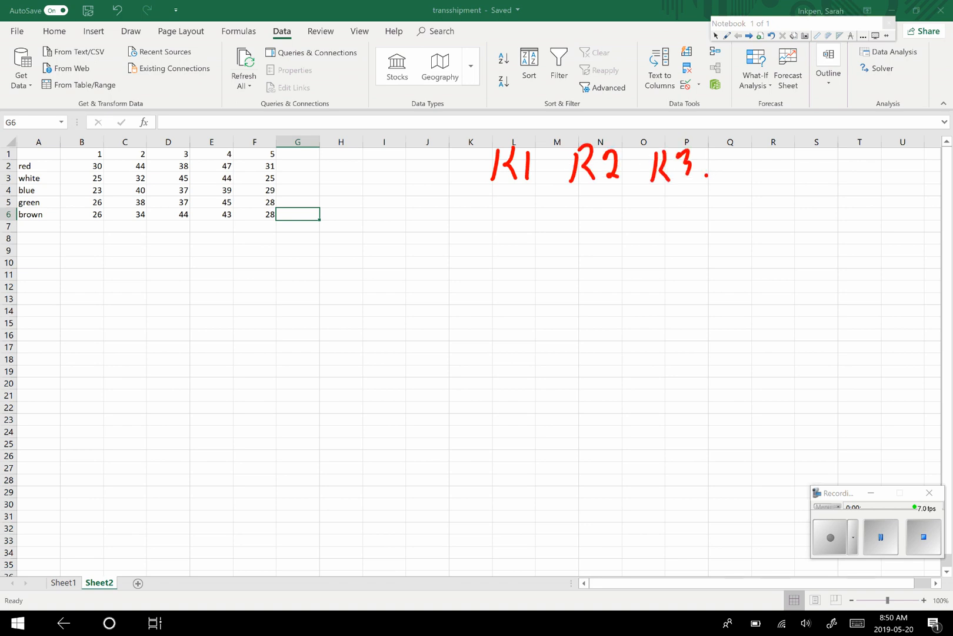
{"action": "mouse_move", "coordinate": [769, 154]}
{"action": "left_mouse_down"}
{"action": "mouse_move", "coordinate": [765, 182]}
{"action": "mouse_move", "coordinate": [783, 166]}
{"action": "mouse_move", "coordinate": [775, 180]}
{"action": "left_mouse_up"}
{"action": "mouse_move", "coordinate": [799, 157]}
{"action": "left_mouse_down"}
{"action": "mouse_move", "coordinate": [809, 154]}
{"action": "mouse_move", "coordinate": [813, 177]}
{"action": "mouse_move", "coordinate": [803, 181]}
{"action": "mouse_move", "coordinate": [835, 177]}
{"action": "left_mouse_up"}
{"action": "mouse_move", "coordinate": [836, 154]}
{"action": "left_mouse_down"}
{"action": "mouse_move", "coordinate": [855, 154]}
{"action": "mouse_move", "coordinate": [845, 180]}
{"action": "mouse_move", "coordinate": [861, 168]}
{"action": "left_mouse_up"}
{"action": "mouse_move", "coordinate": [861, 168]}
{"action": "left_mouse_down"}
{"action": "mouse_move", "coordinate": [874, 157]}
{"action": "mouse_move", "coordinate": [876, 180]}
{"action": "mouse_move", "coordinate": [893, 180]}
{"action": "left_mouse_up"}
{"action": "mouse_move", "coordinate": [892, 155]}
{"action": "left_mouse_down"}
{"action": "mouse_move", "coordinate": [900, 166]}
{"action": "mouse_move", "coordinate": [893, 182]}
{"action": "mouse_move", "coordinate": [925, 171]}
{"action": "mouse_move", "coordinate": [912, 181]}
{"action": "left_mouse_up"}
{"action": "left_click_drag", "start_coordinate": [923, 160], "coordinate": [943, 152]}
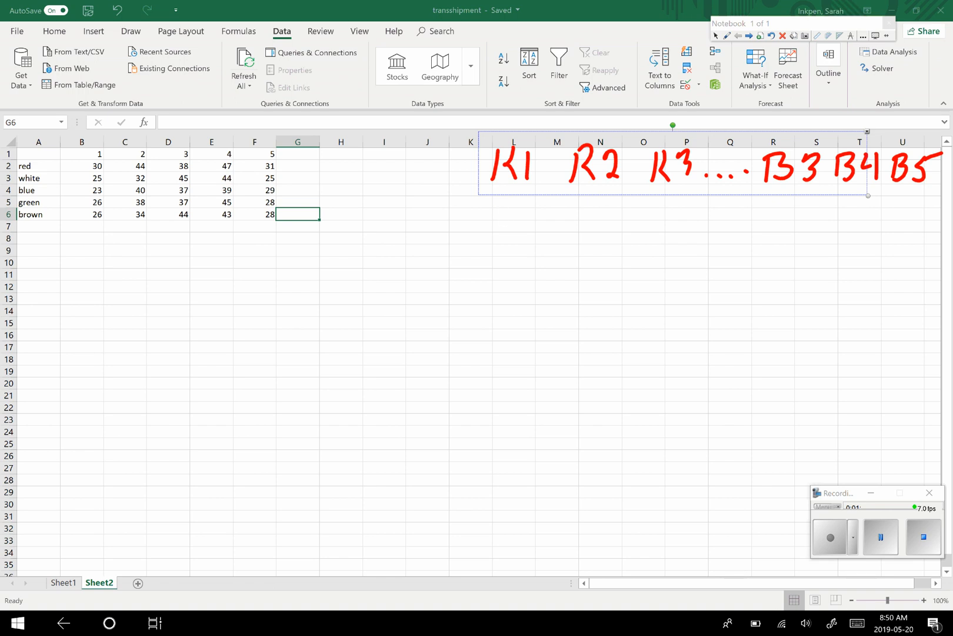
- Handwrite the costs 30, 44, 38, 44, 43 and 28 under the matching labels and return to the selection tool
{"action": "mouse_move", "coordinate": [495, 202]}
{"action": "left_mouse_down"}
{"action": "mouse_move", "coordinate": [505, 213]}
{"action": "mouse_move", "coordinate": [499, 231]}
{"action": "mouse_move", "coordinate": [525, 205]}
{"action": "mouse_move", "coordinate": [584, 223]}
{"action": "mouse_move", "coordinate": [582, 233]}
{"action": "left_mouse_up"}
{"action": "mouse_move", "coordinate": [601, 200]}
{"action": "left_mouse_down"}
{"action": "mouse_move", "coordinate": [595, 217]}
{"action": "mouse_move", "coordinate": [612, 213]}
{"action": "left_mouse_up"}
{"action": "left_click_drag", "start_coordinate": [612, 201], "coordinate": [607, 233]}
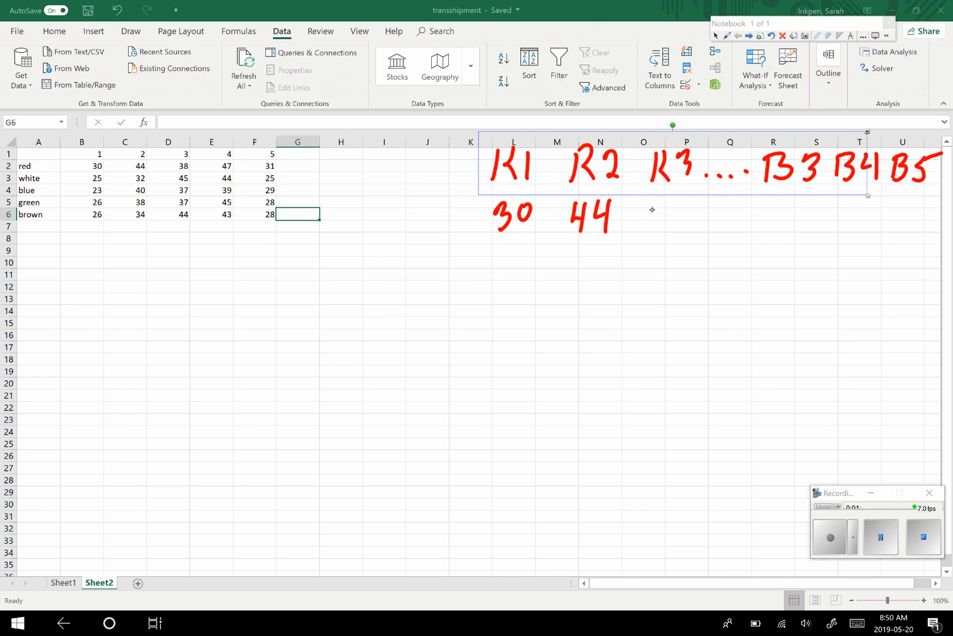
{"action": "mouse_move", "coordinate": [650, 206]}
{"action": "left_mouse_down"}
{"action": "mouse_move", "coordinate": [662, 216]}
{"action": "mouse_move", "coordinate": [651, 233]}
{"action": "left_mouse_up"}
{"action": "mouse_move", "coordinate": [693, 206]}
{"action": "left_mouse_down"}
{"action": "mouse_move", "coordinate": [683, 222]}
{"action": "mouse_move", "coordinate": [689, 237]}
{"action": "left_mouse_up"}
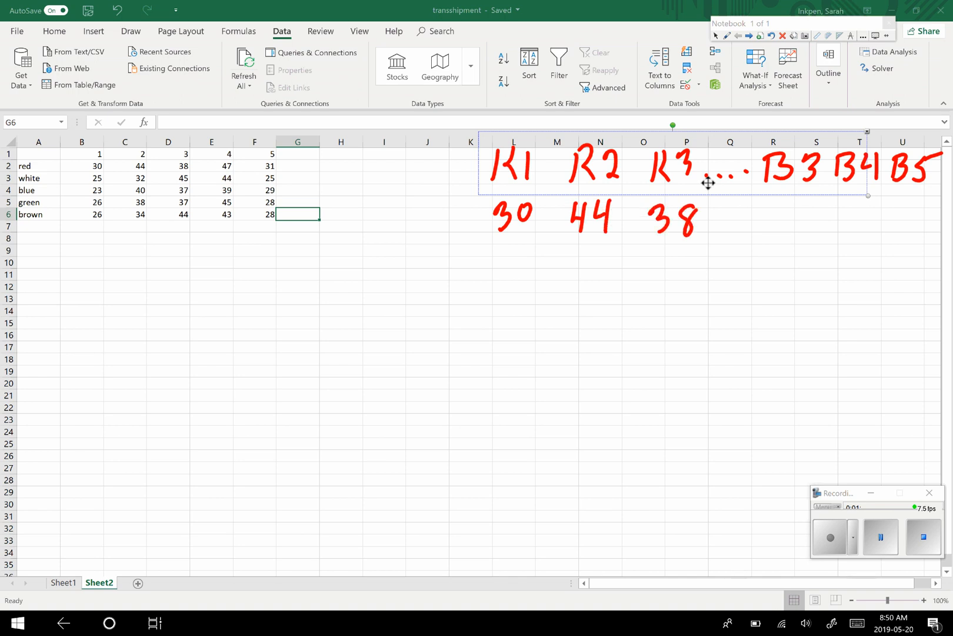
{"action": "left_click_drag", "start_coordinate": [787, 205], "coordinate": [793, 235]}
{"action": "left_click_drag", "start_coordinate": [809, 206], "coordinate": [813, 223]}
{"action": "left_click_drag", "start_coordinate": [815, 220], "coordinate": [811, 236]}
{"action": "left_click_drag", "start_coordinate": [844, 207], "coordinate": [854, 235]}
{"action": "mouse_move", "coordinate": [864, 207]}
{"action": "left_mouse_down"}
{"action": "mouse_move", "coordinate": [874, 212]}
{"action": "mouse_move", "coordinate": [871, 233]}
{"action": "left_mouse_up"}
{"action": "mouse_move", "coordinate": [889, 207]}
{"action": "left_mouse_down"}
{"action": "mouse_move", "coordinate": [886, 229]}
{"action": "mouse_move", "coordinate": [898, 234]}
{"action": "left_mouse_up"}
{"action": "mouse_move", "coordinate": [914, 206]}
{"action": "left_mouse_down"}
{"action": "mouse_move", "coordinate": [911, 233]}
{"action": "mouse_move", "coordinate": [917, 218]}
{"action": "left_mouse_up"}
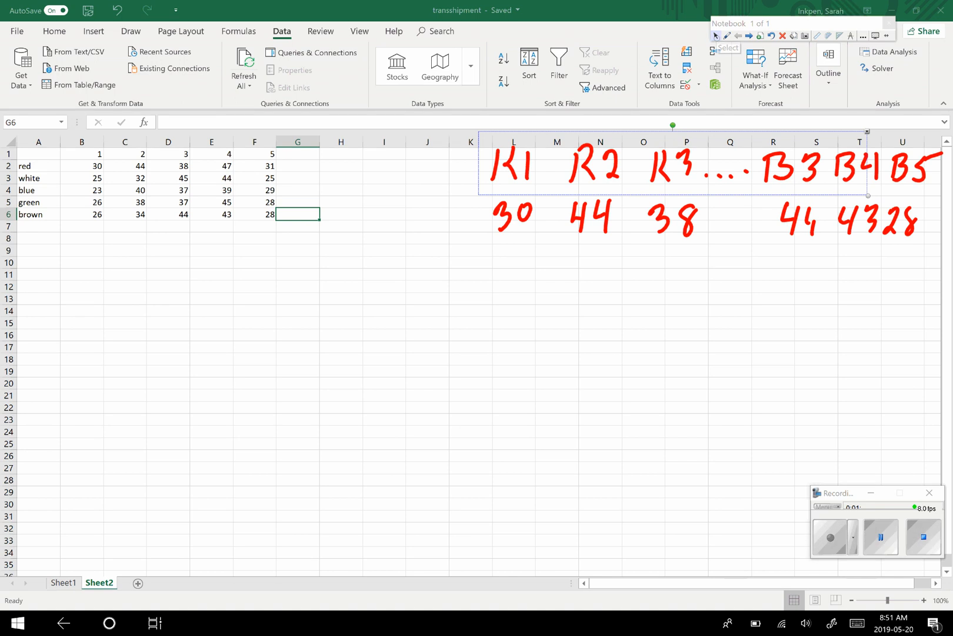
{"action": "left_click", "coordinate": [714, 36]}
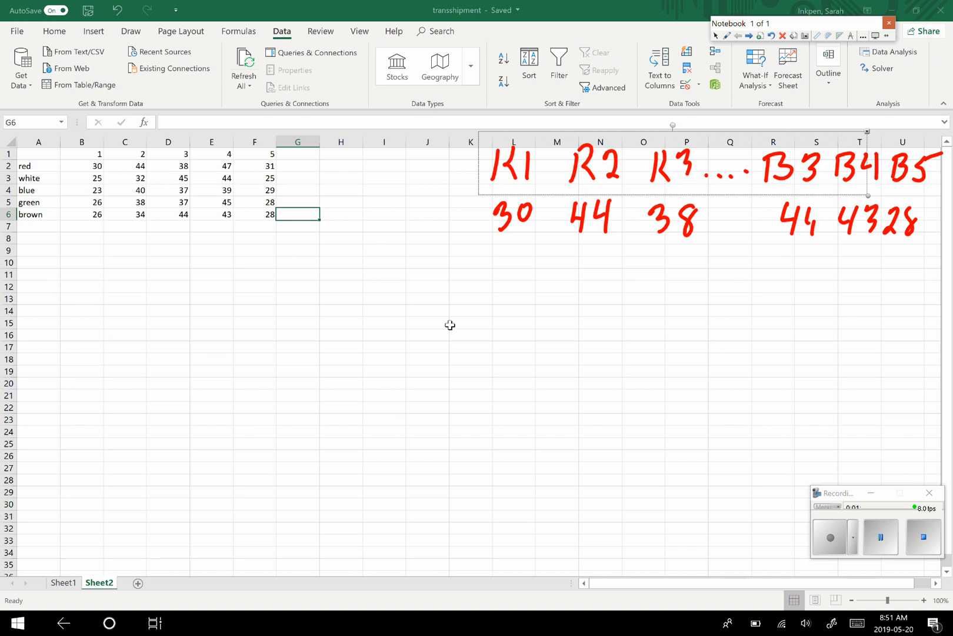
- Copy the cost table A1:F6 and paste it starting at cell A8
{"action": "scroll", "coordinate": [24, 191], "scroll_direction": "down", "scroll_amount": 1}
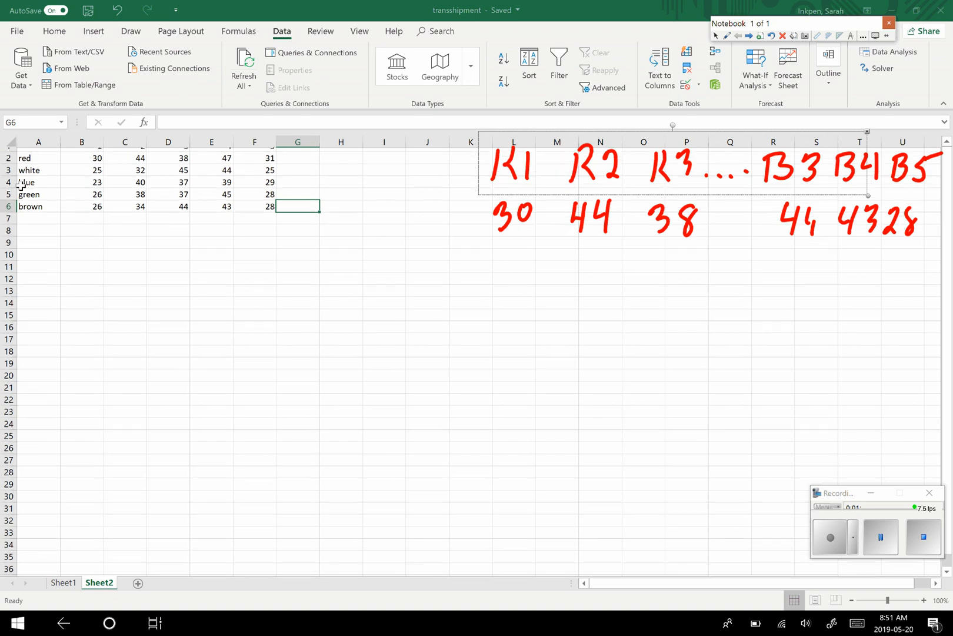
{"action": "scroll", "coordinate": [35, 230], "scroll_direction": "up", "scroll_amount": 1}
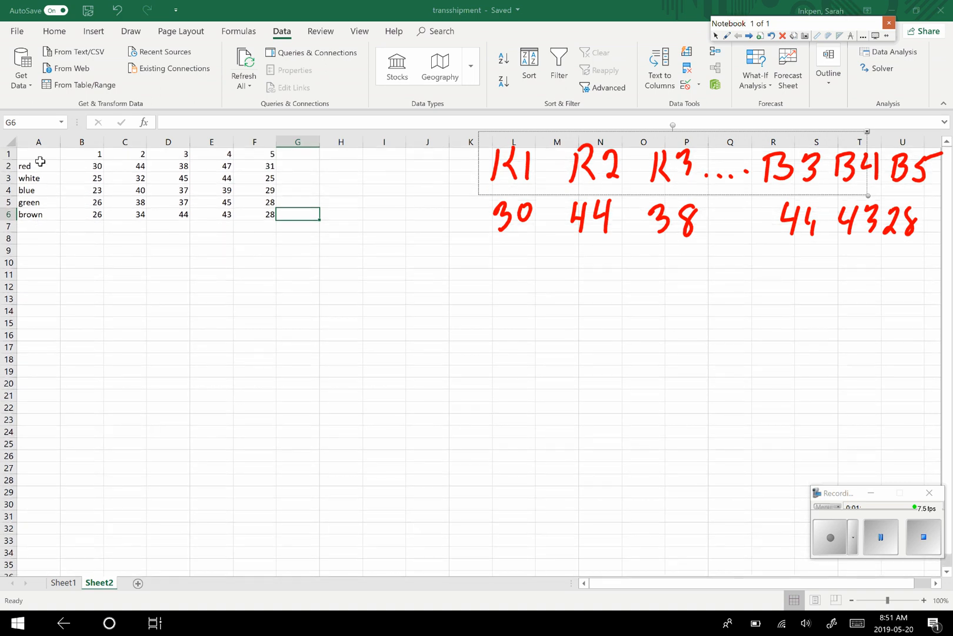
{"action": "left_click_drag", "start_coordinate": [26, 153], "coordinate": [242, 216]}
{"action": "key", "text": "ctrl+c"}
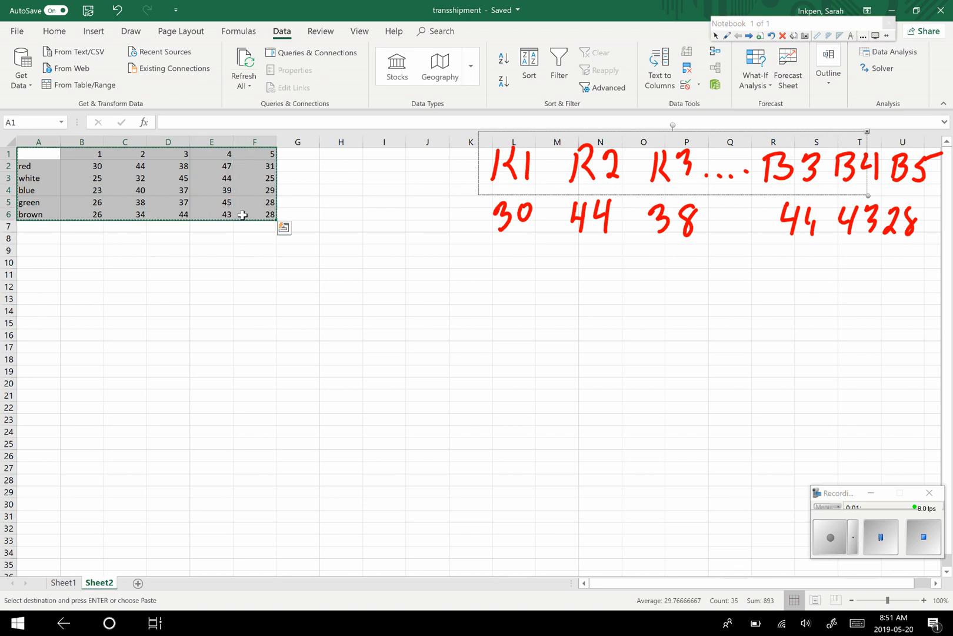
{"action": "left_click", "coordinate": [43, 237]}
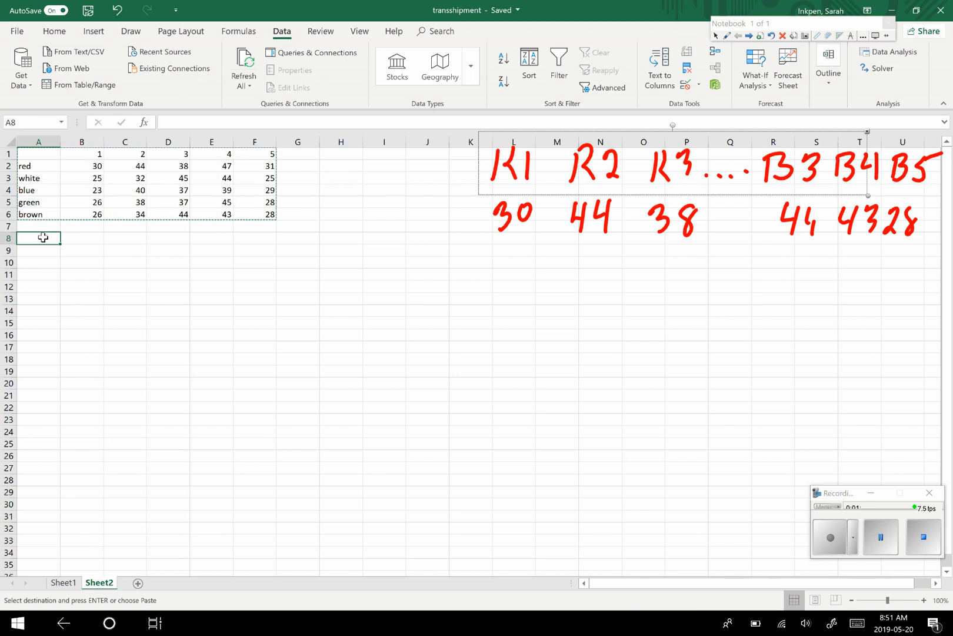
{"action": "key", "text": "ctrl+v"}
{"action": "key", "text": "ctrl"}
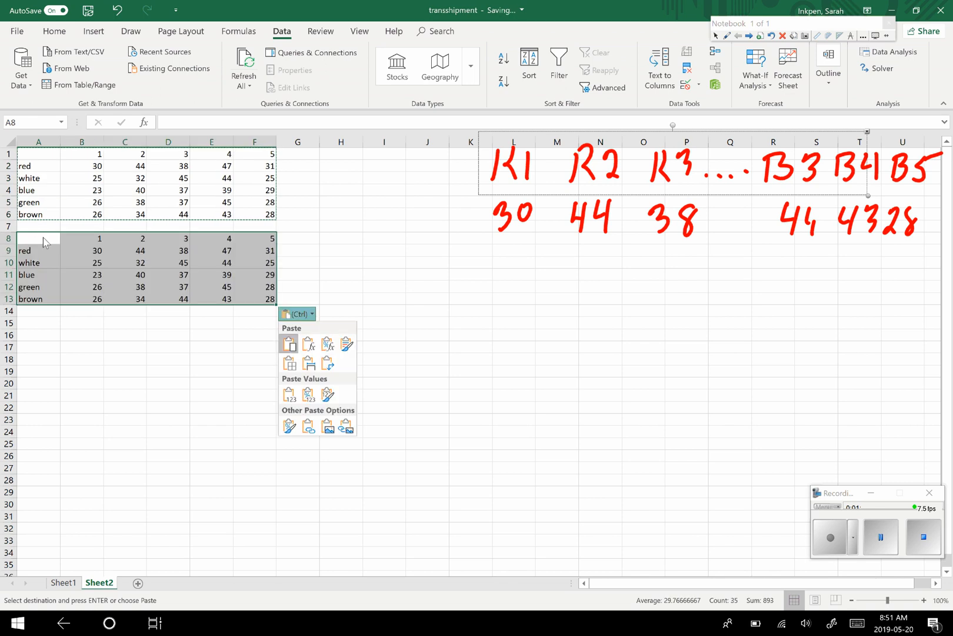
{"action": "right_click", "coordinate": [33, 325]}
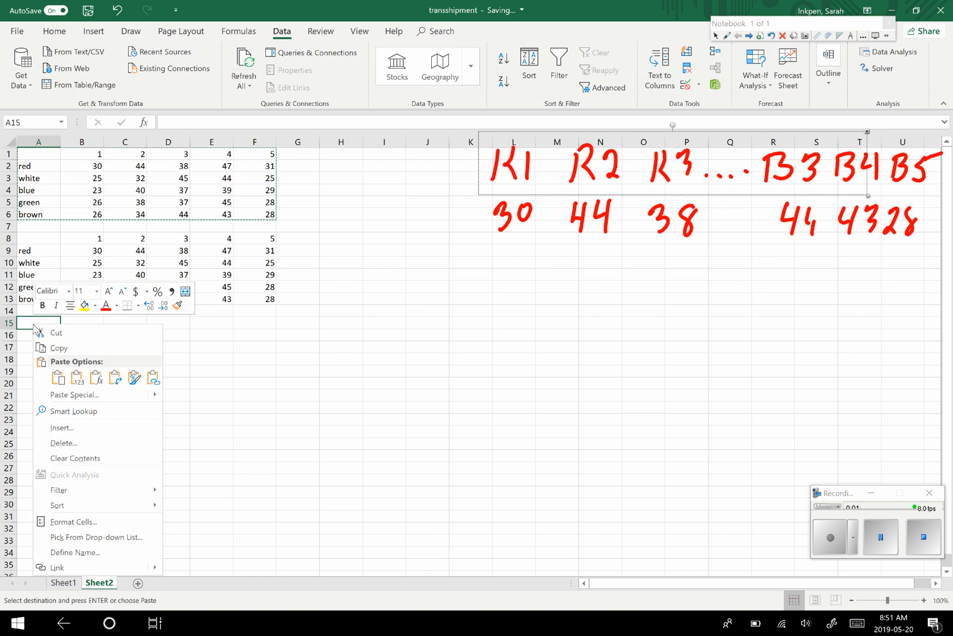
{"action": "left_click", "coordinate": [249, 384]}
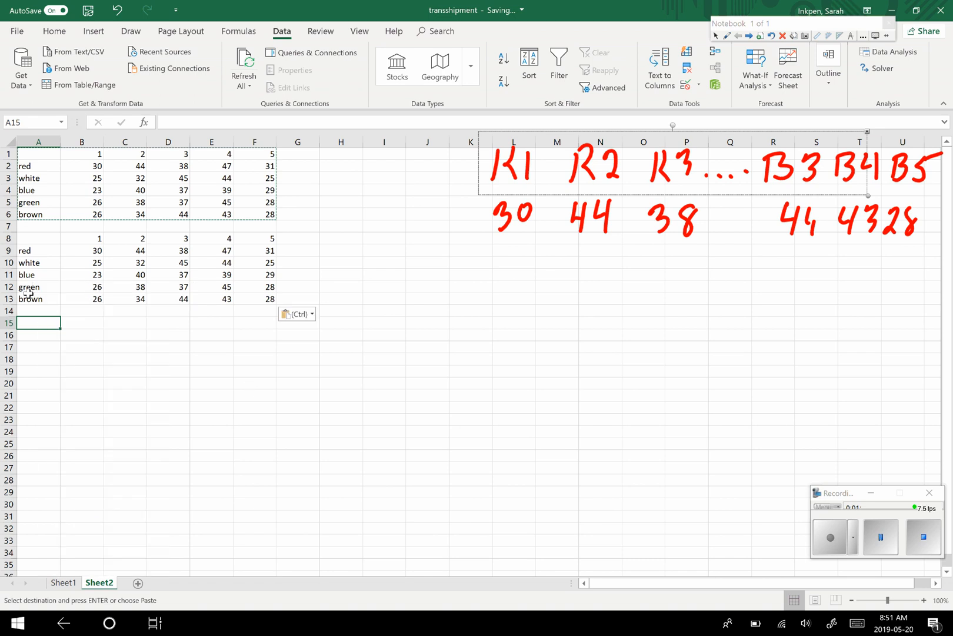
{"action": "right_click", "coordinate": [25, 158]}
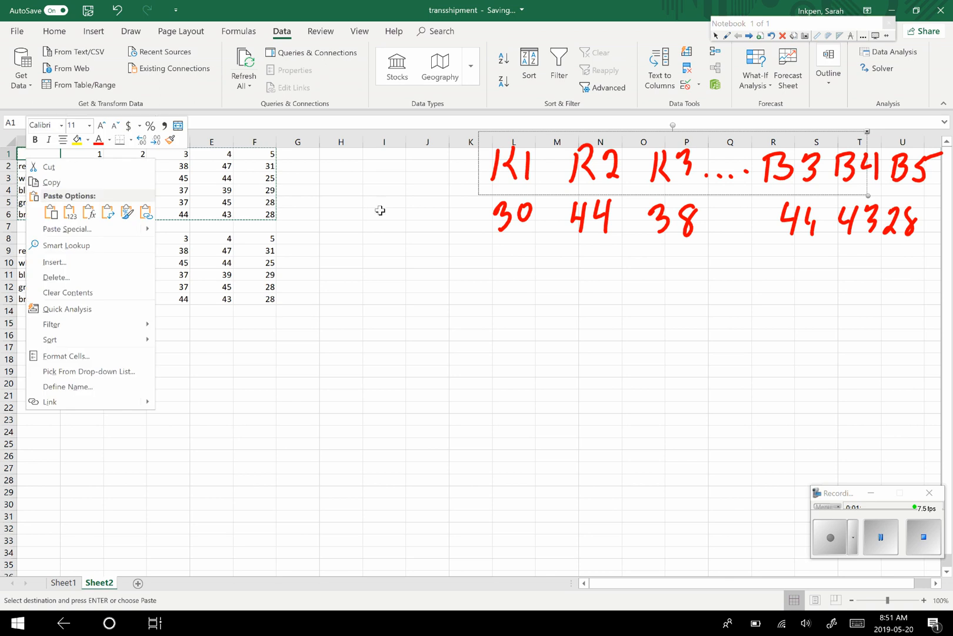
{"action": "key", "text": "Escape"}
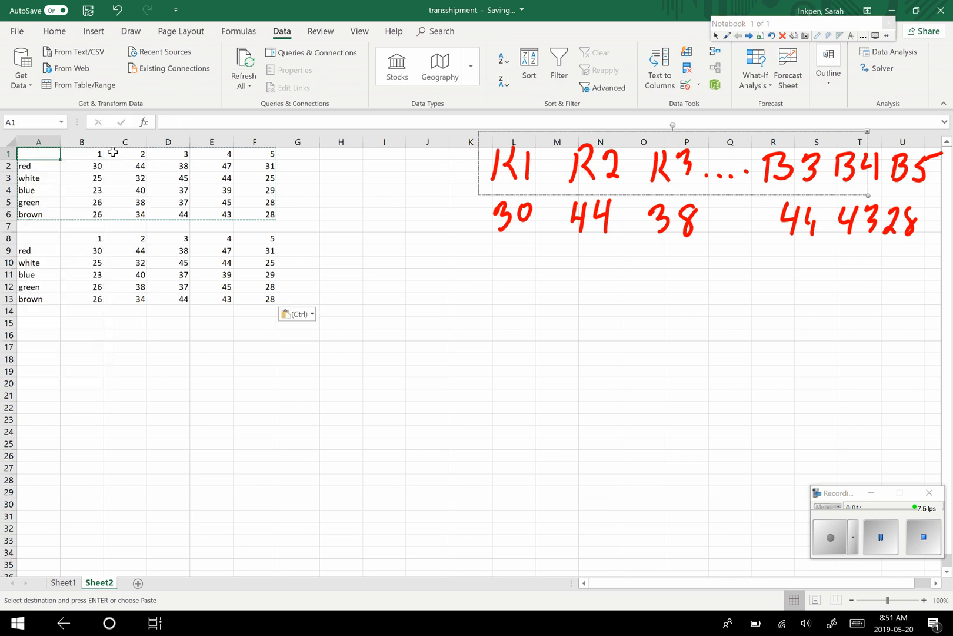
{"action": "right_click", "coordinate": [40, 155]}
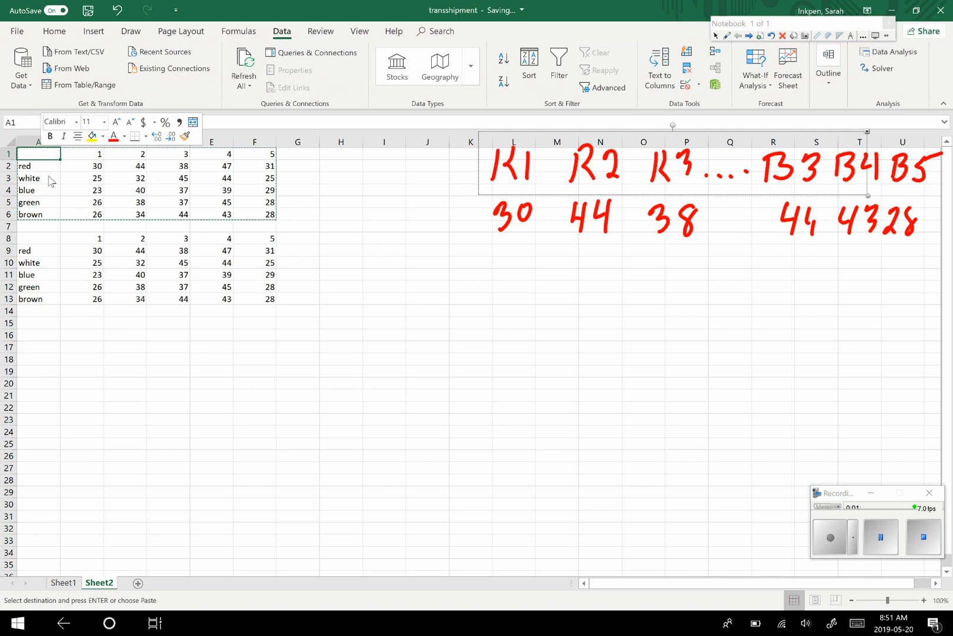
{"action": "key", "text": "Escape"}
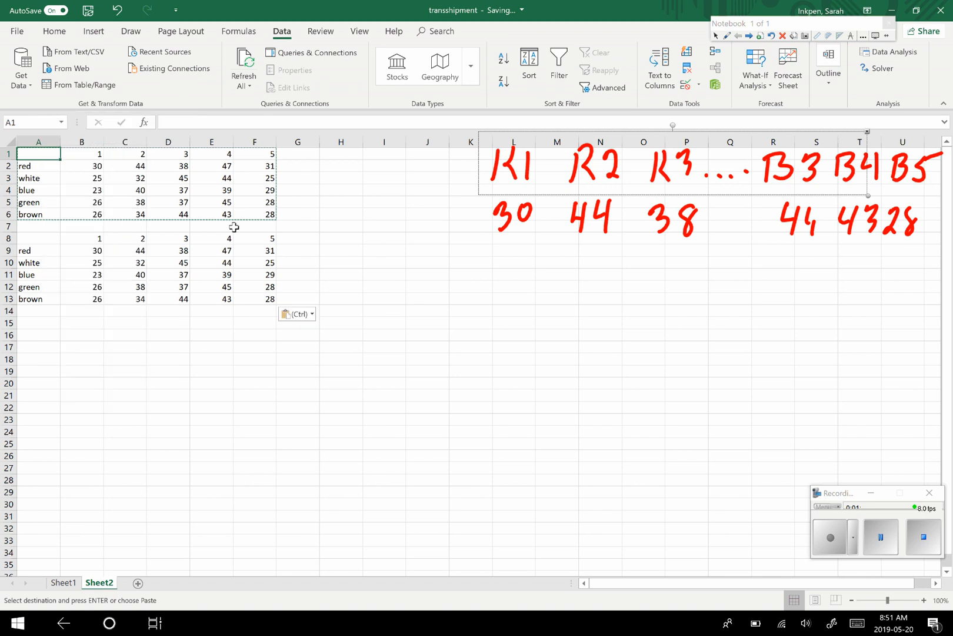
{"action": "right_click", "coordinate": [84, 251]}
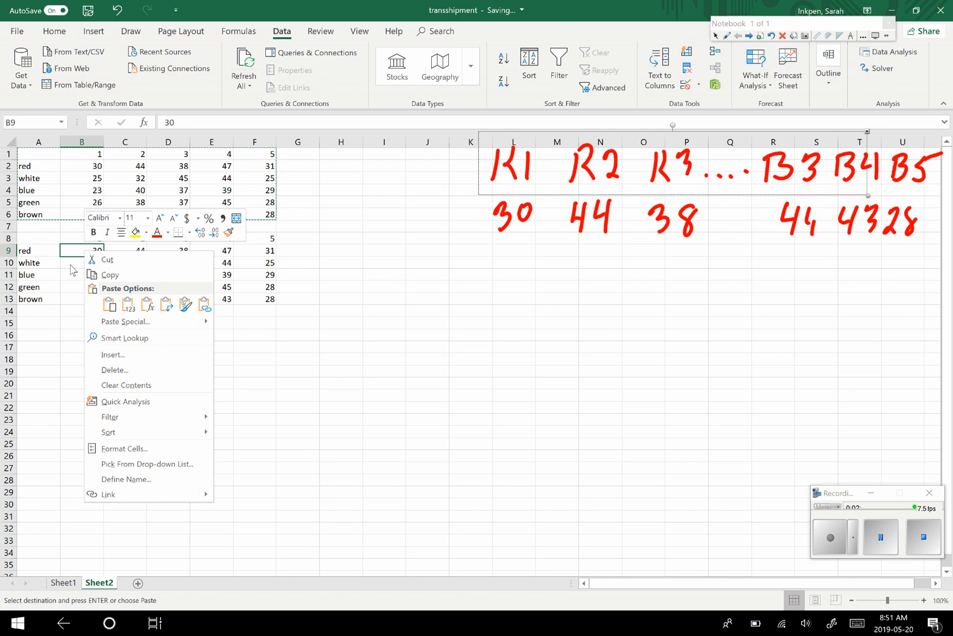
{"action": "key", "text": "Escape"}
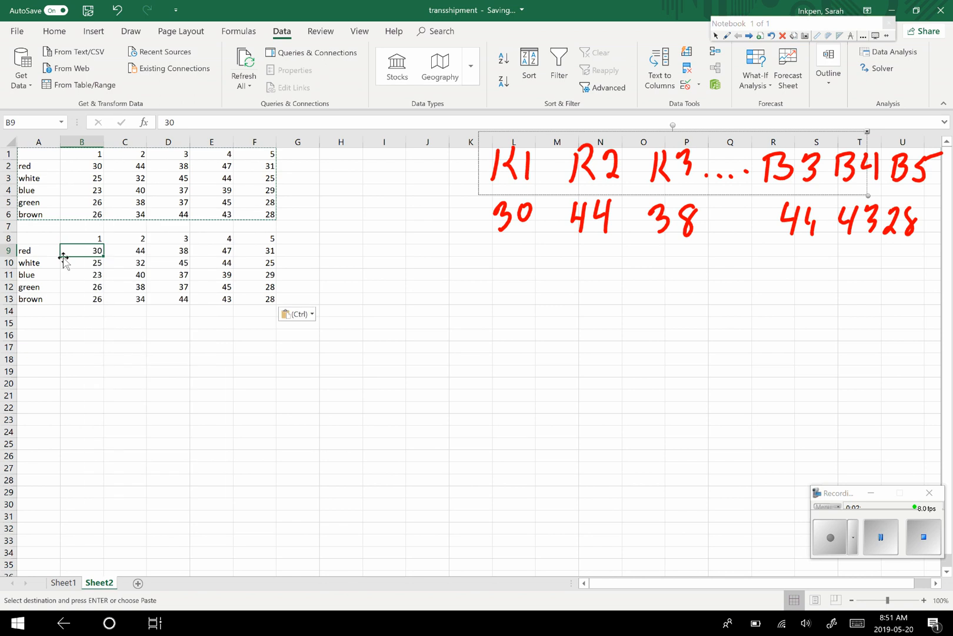
- Clear the values in column 1 of the copied table, cells B9 to B13
{"action": "left_click_drag", "start_coordinate": [82, 253], "coordinate": [261, 303]}
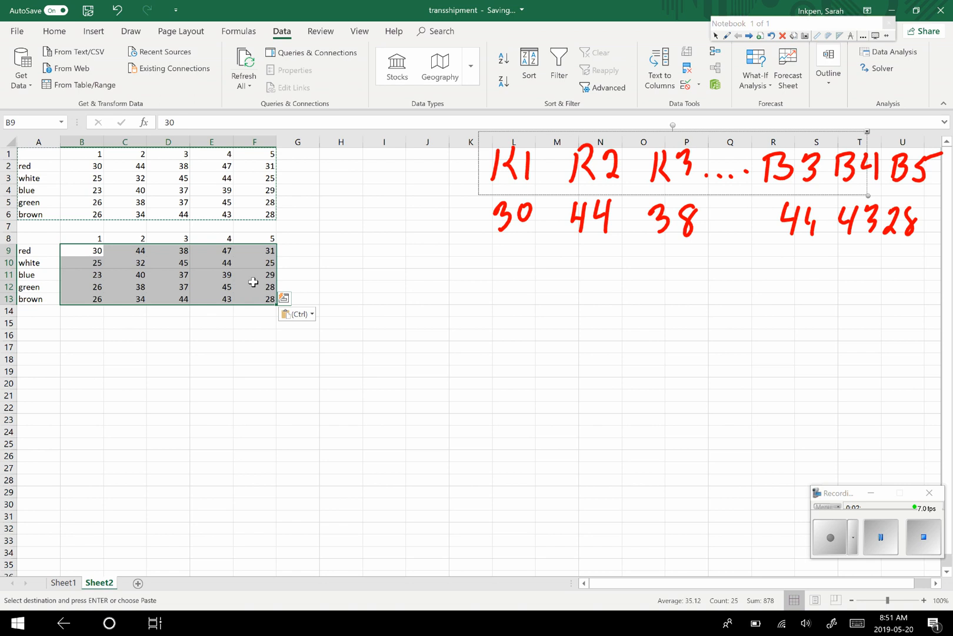
{"action": "key", "text": "BackSpace"}
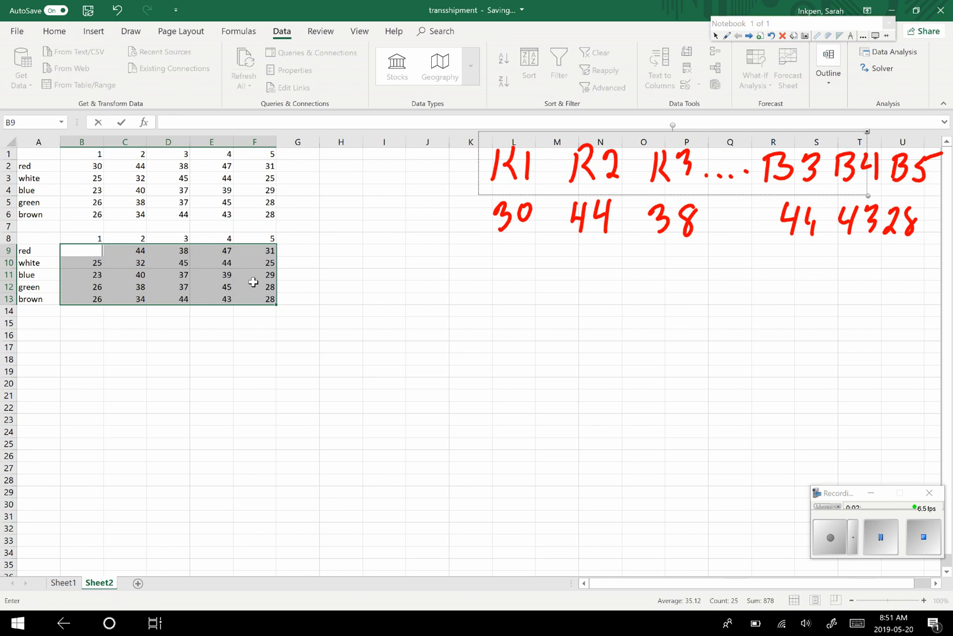
{"action": "left_click", "coordinate": [94, 261]}
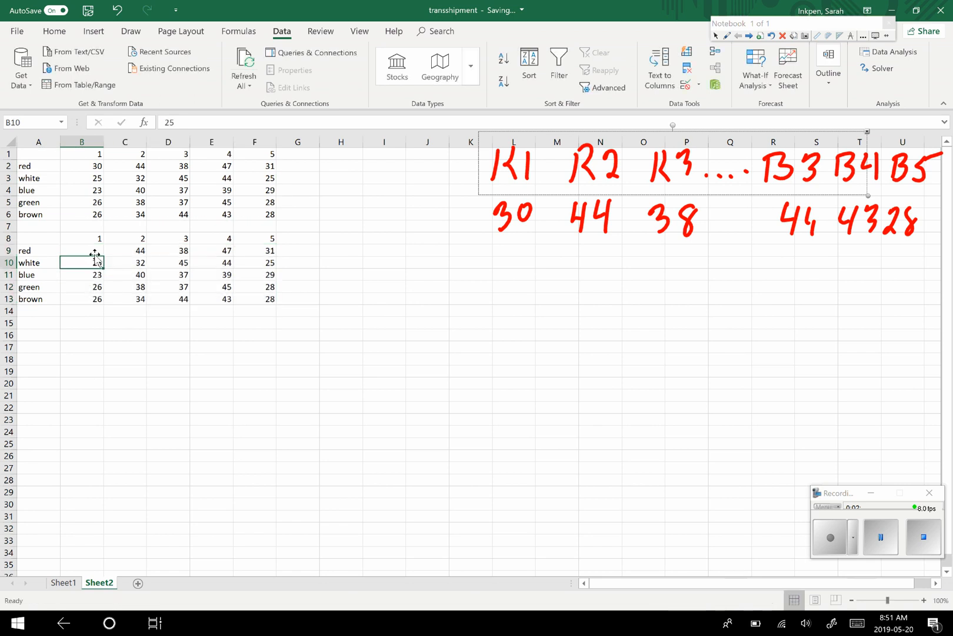
{"action": "key", "text": "BackSpace"}
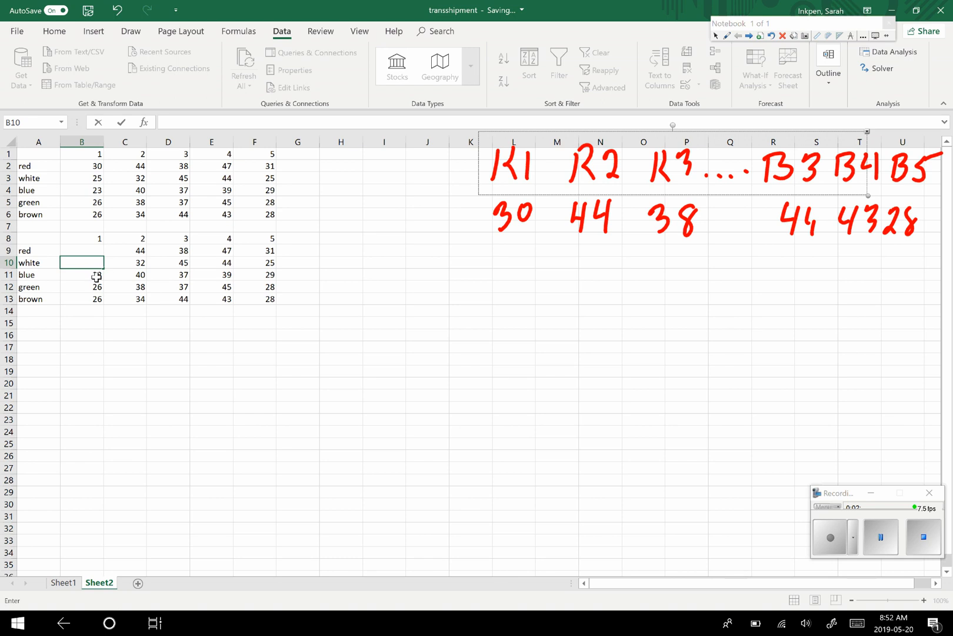
{"action": "left_click", "coordinate": [96, 275]}
{"action": "key", "text": "BackSpace"}
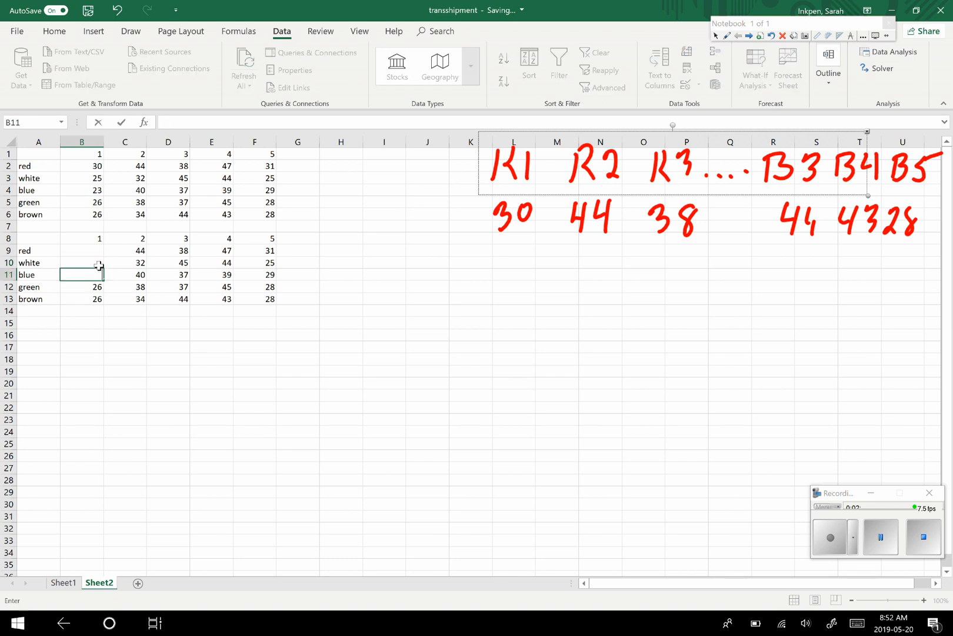
{"action": "left_click", "coordinate": [93, 289]}
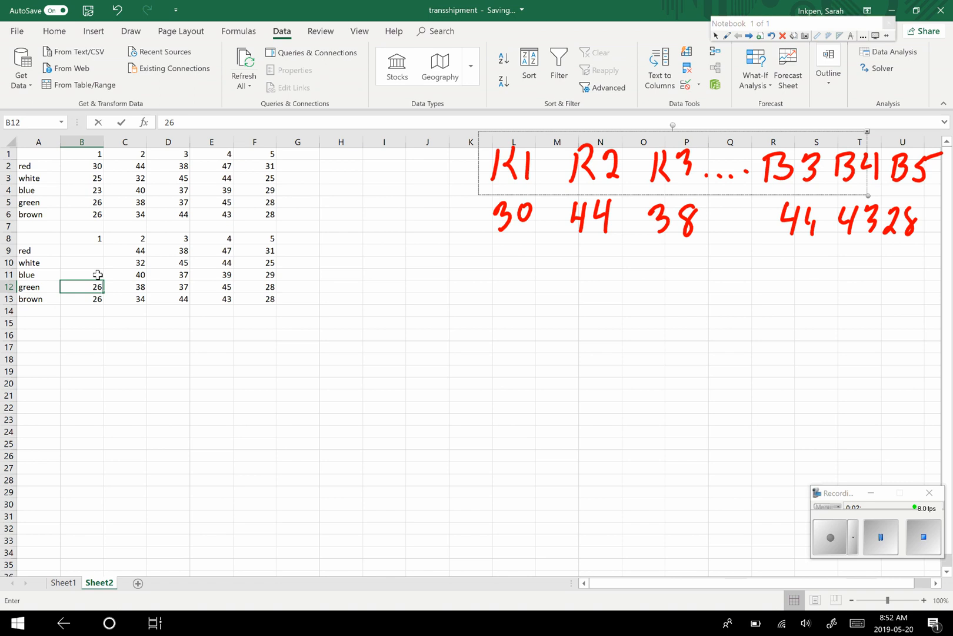
{"action": "key", "text": "BackSpace"}
{"action": "left_click", "coordinate": [97, 298]}
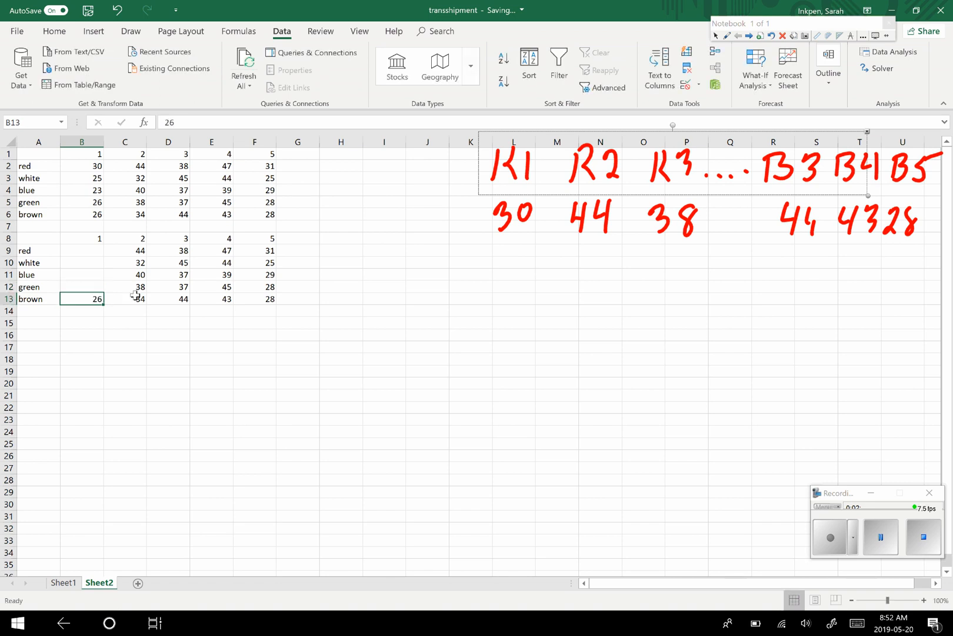
{"action": "key", "text": "BackSpace"}
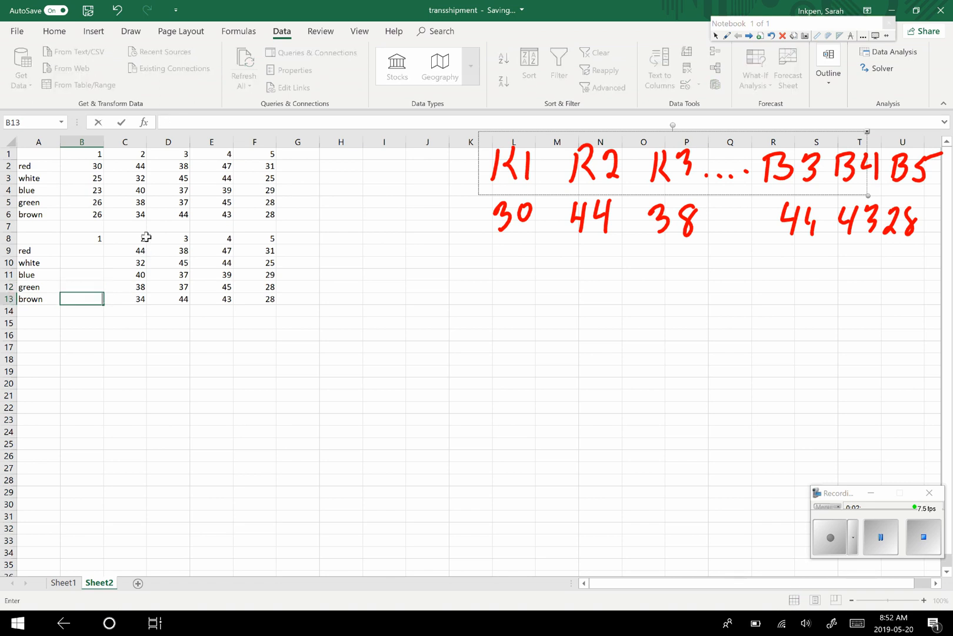
- Clear the values in column 2 of the copied table, cells C9 to C13
{"action": "left_click_drag", "start_coordinate": [141, 252], "coordinate": [255, 283]}
{"action": "key", "text": "BackSpace"}
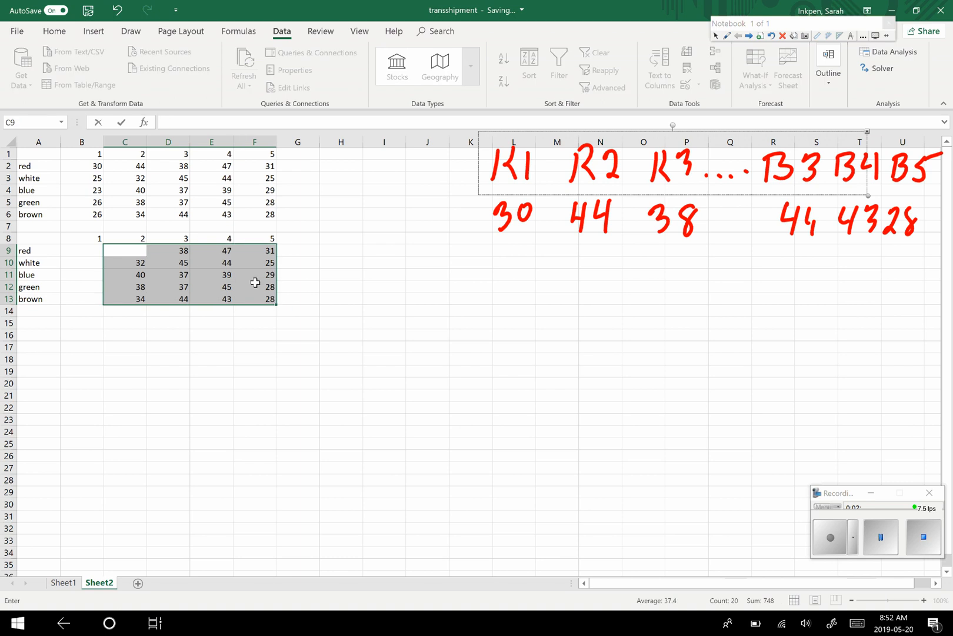
{"action": "left_click", "coordinate": [136, 262]}
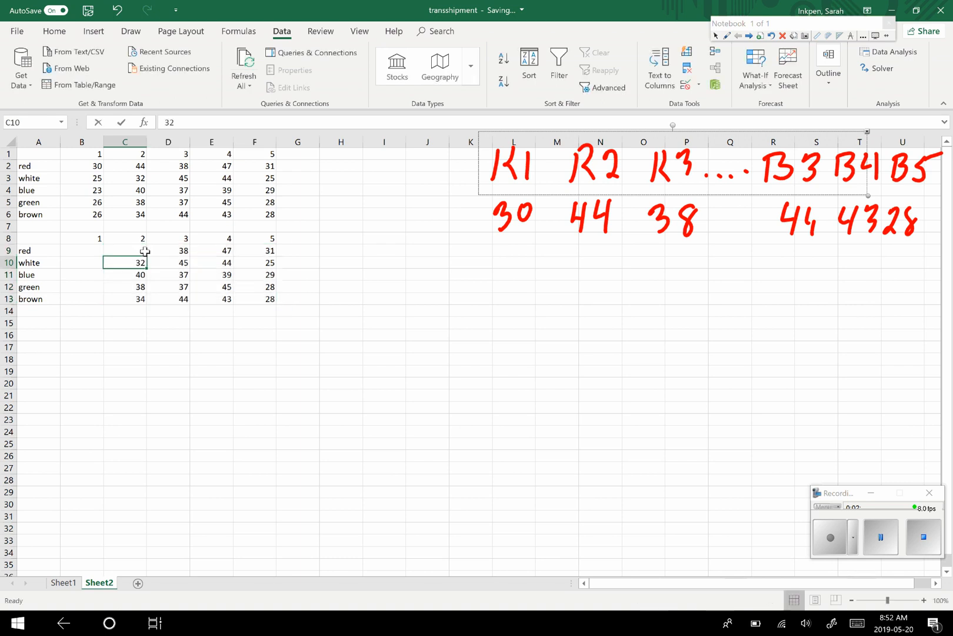
{"action": "key", "text": "BackSpace"}
{"action": "left_click", "coordinate": [141, 276]}
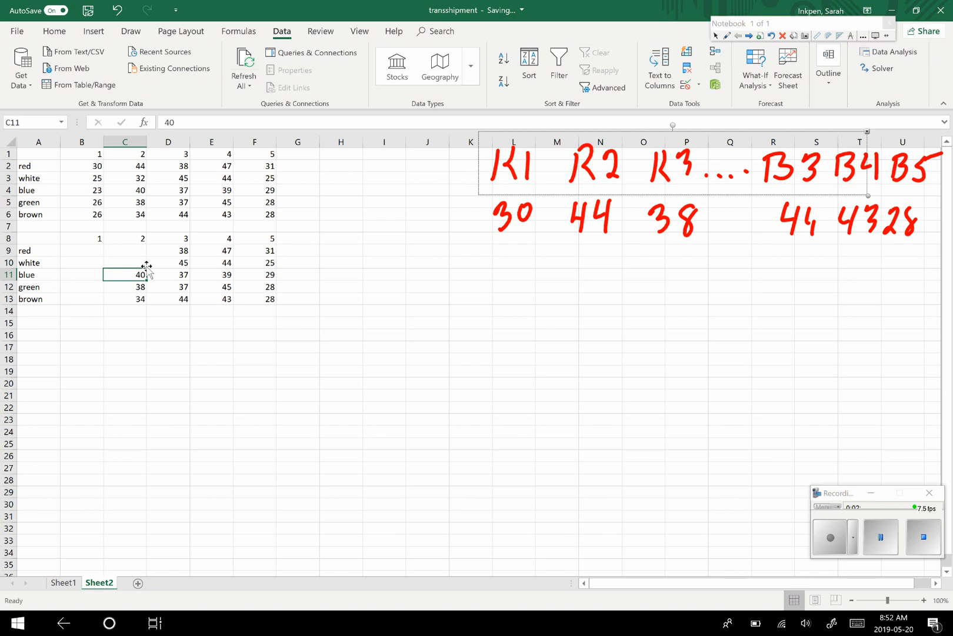
{"action": "key", "text": "BackSpace"}
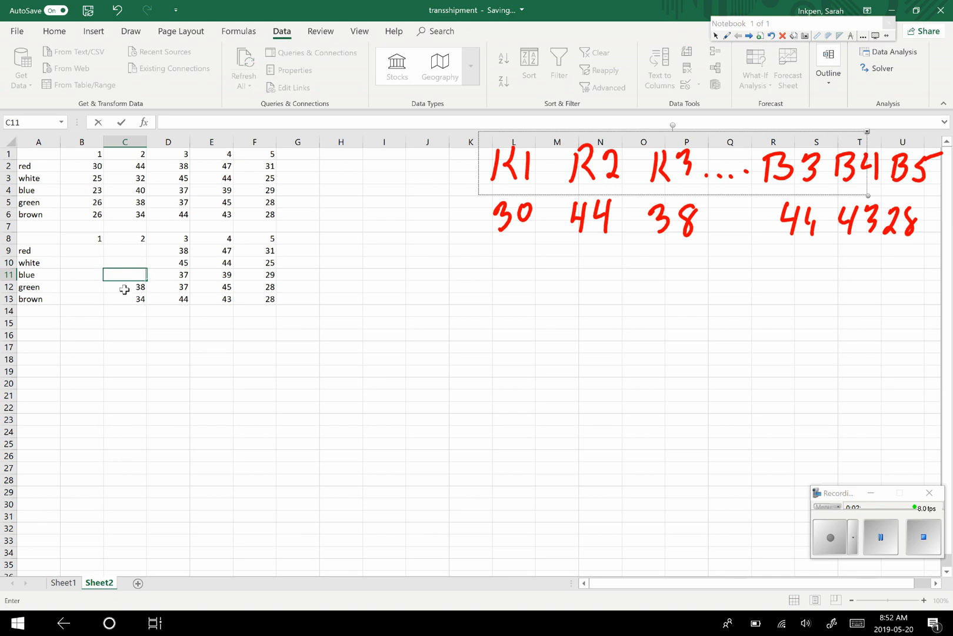
{"action": "left_click", "coordinate": [132, 287]}
{"action": "key", "text": "BackSpace"}
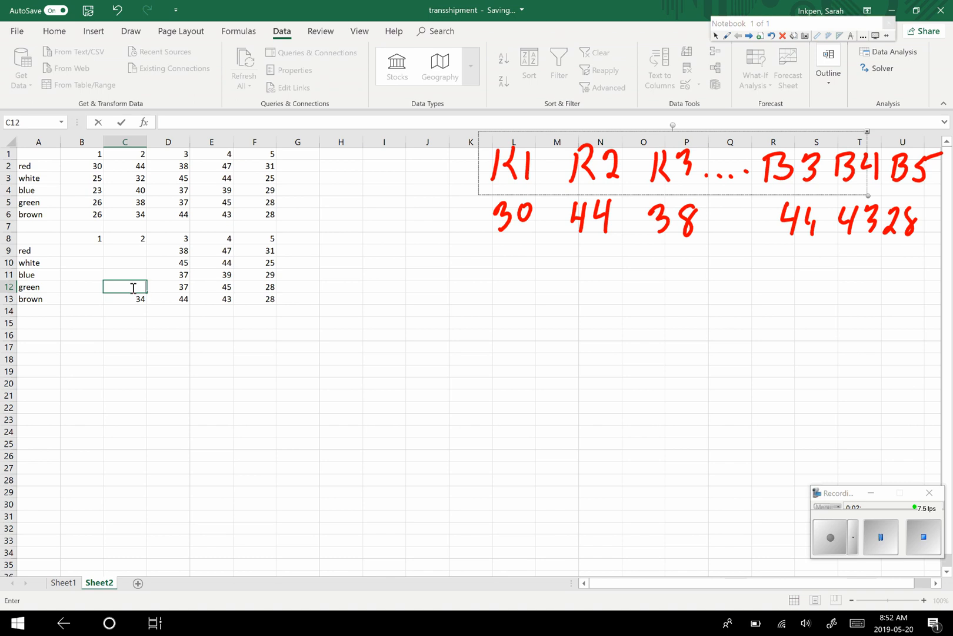
{"action": "left_click", "coordinate": [144, 298]}
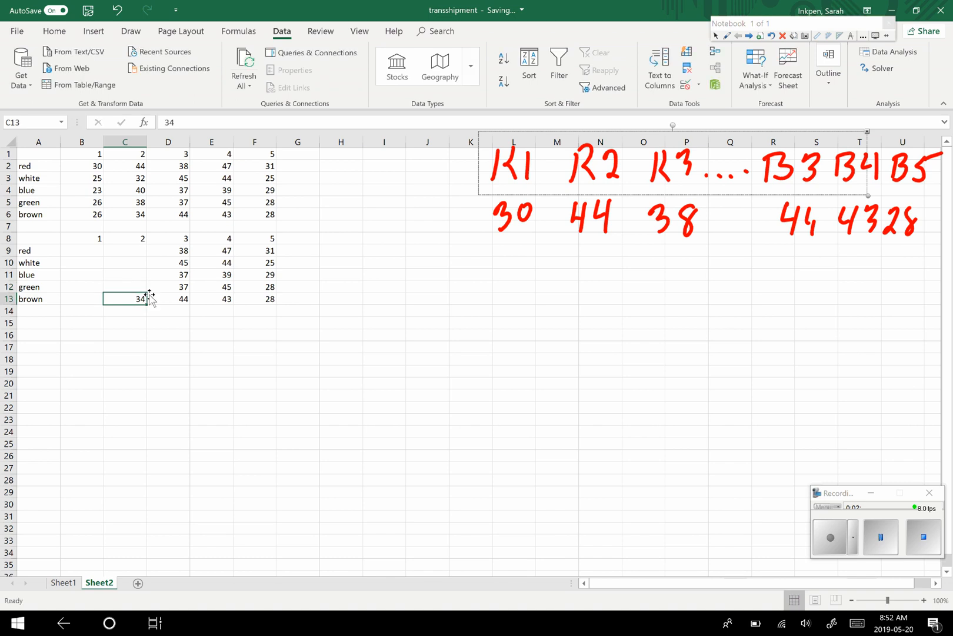
{"action": "key", "text": "BackSpace"}
- Clear the values in column 3 of the copied table, cells D9 to D13
{"action": "left_click", "coordinate": [185, 251]}
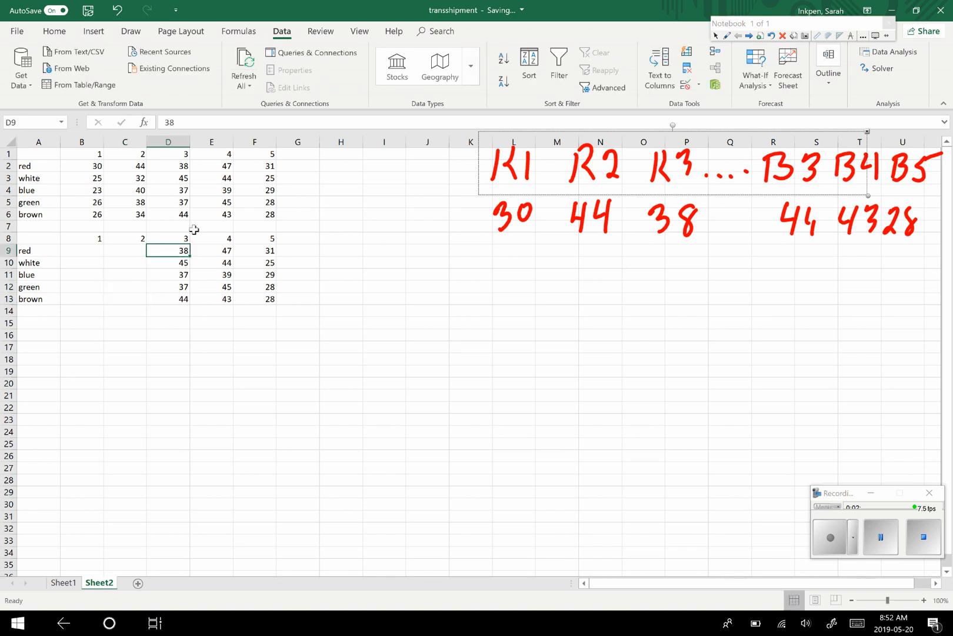
{"action": "key", "text": "BackSpace"}
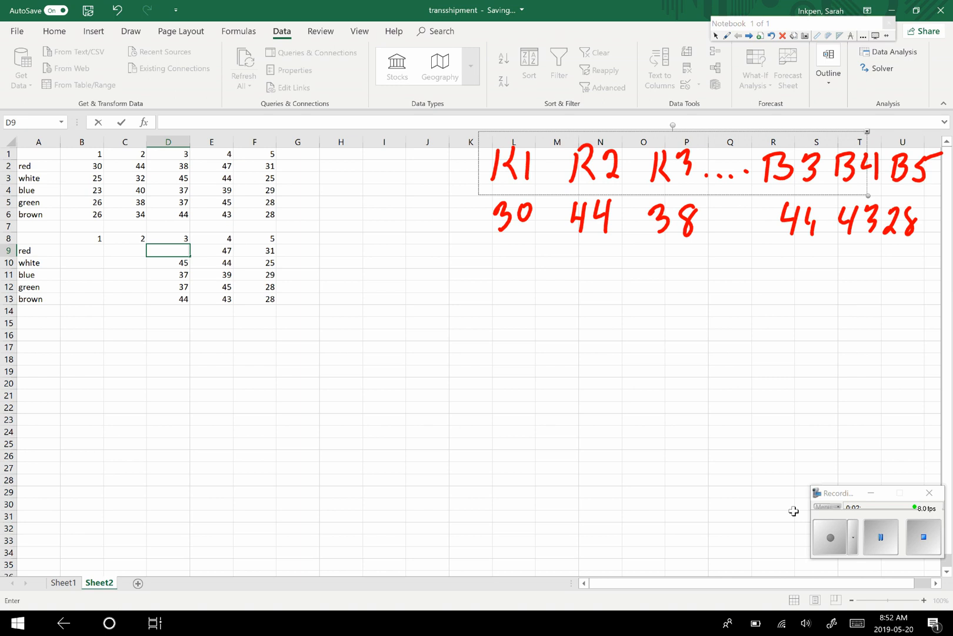
{"action": "left_click", "coordinate": [180, 261]}
{"action": "key", "text": "BackSpace"}
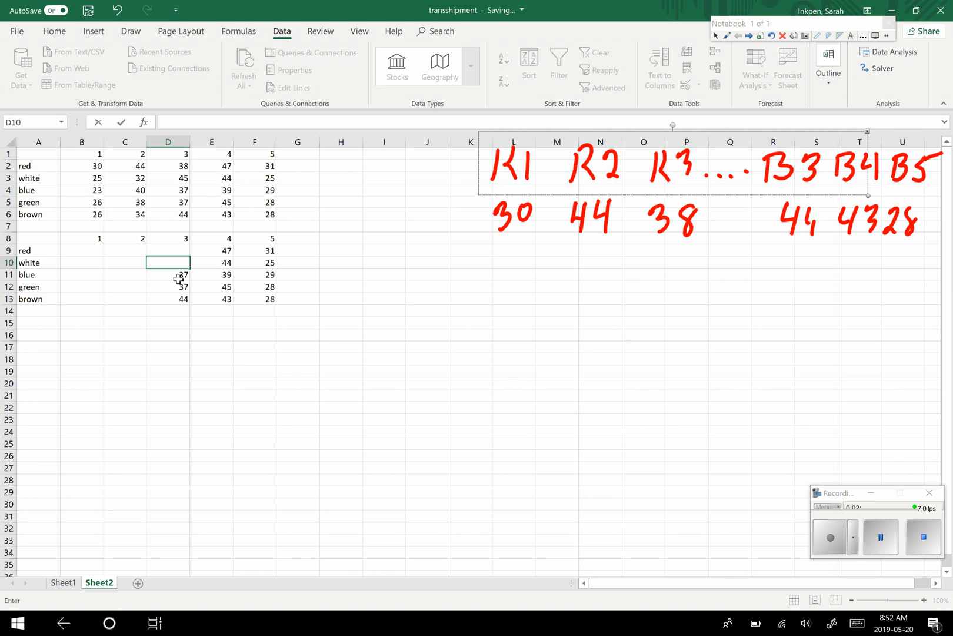
{"action": "left_click", "coordinate": [177, 276]}
{"action": "key", "text": "BackSpace"}
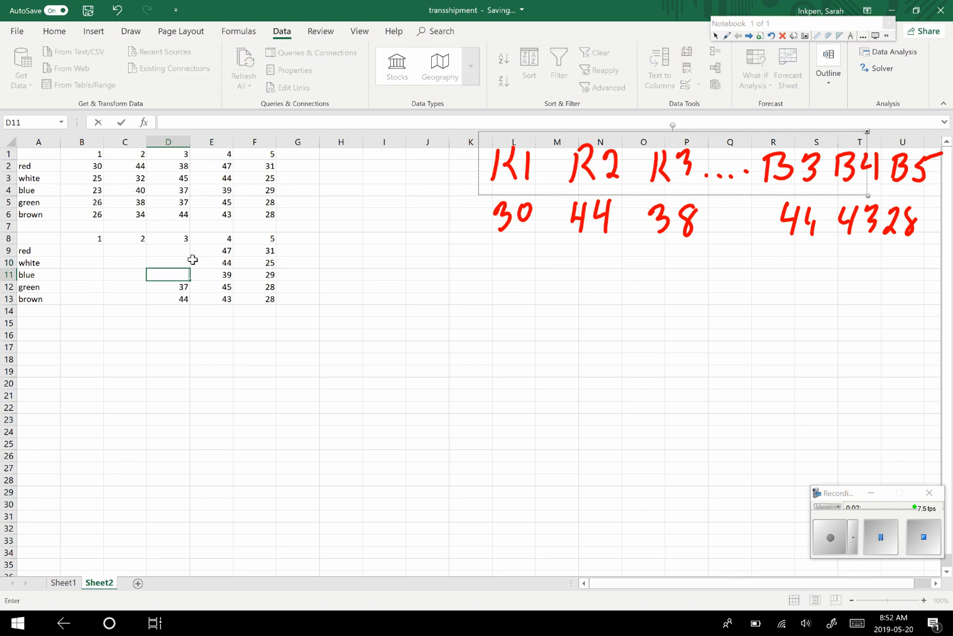
{"action": "left_click", "coordinate": [181, 289]}
{"action": "key", "text": "BackSpace"}
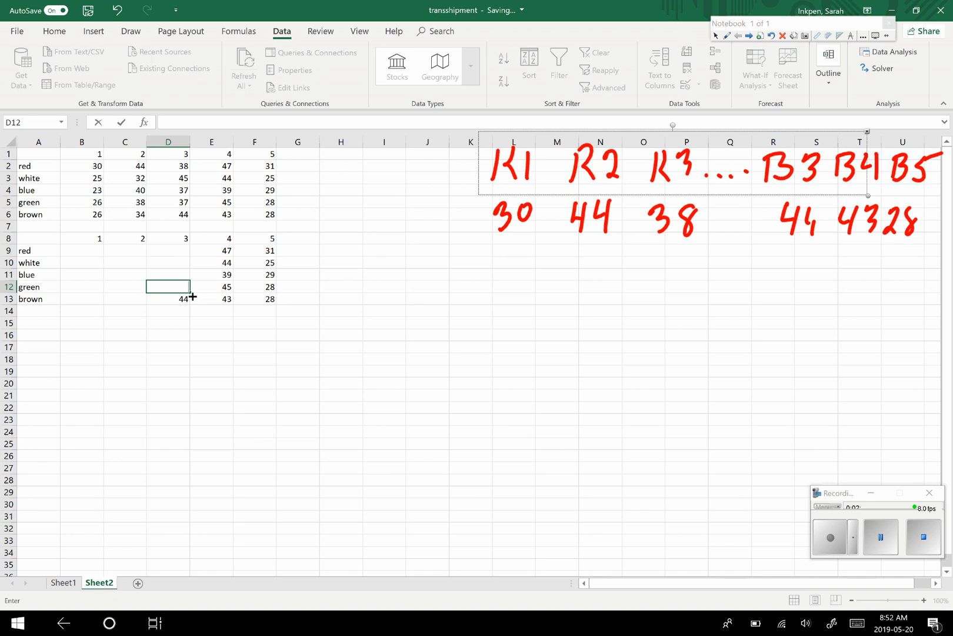
{"action": "left_click", "coordinate": [185, 296]}
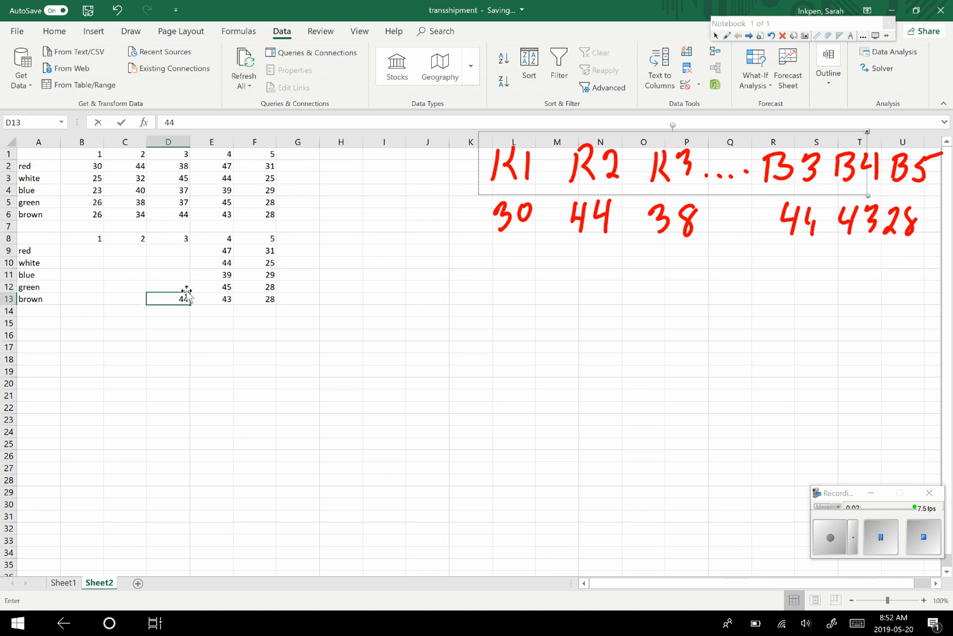
{"action": "key", "text": "BackSpace"}
- Clear the values in column 4 of the copied table, cells E9 to E13
{"action": "left_click", "coordinate": [226, 250]}
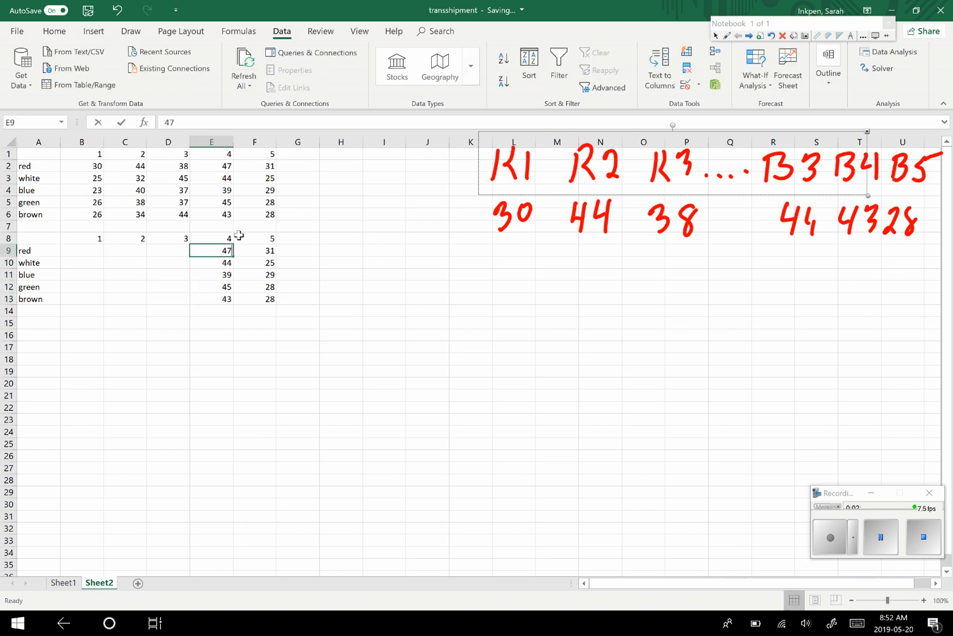
{"action": "key", "text": "BackSpace"}
{"action": "left_click", "coordinate": [225, 262]}
{"action": "key", "text": "BackSpace"}
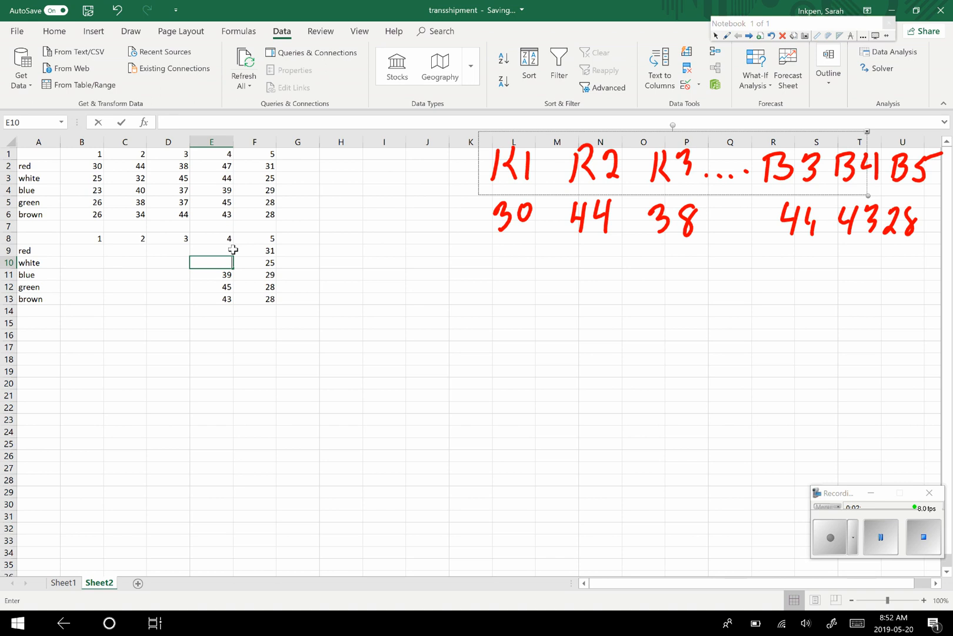
{"action": "left_click", "coordinate": [229, 275]}
{"action": "key", "text": "BackSpace"}
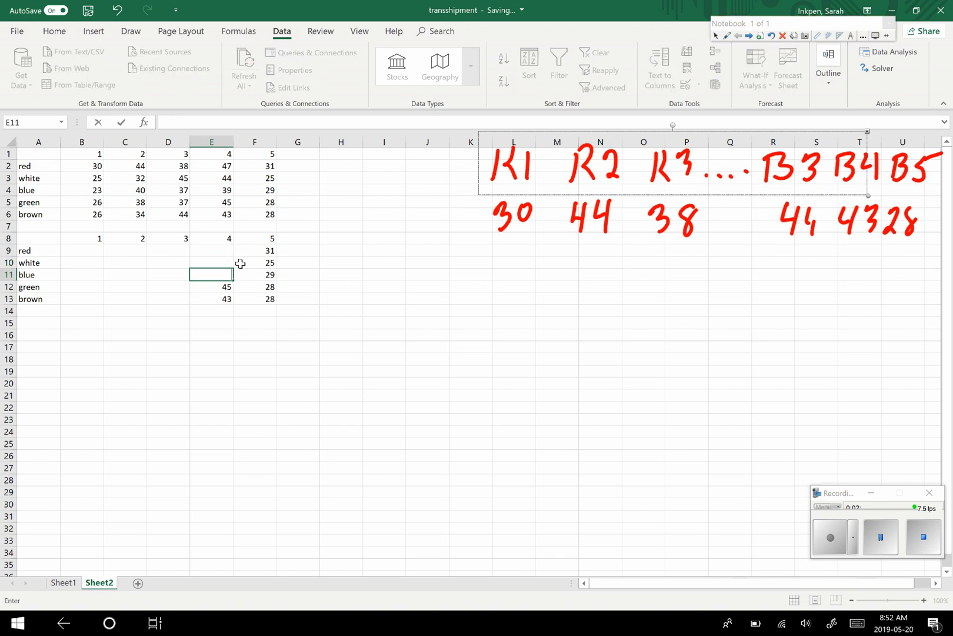
{"action": "left_click", "coordinate": [224, 286]}
{"action": "key", "text": "BackSpace"}
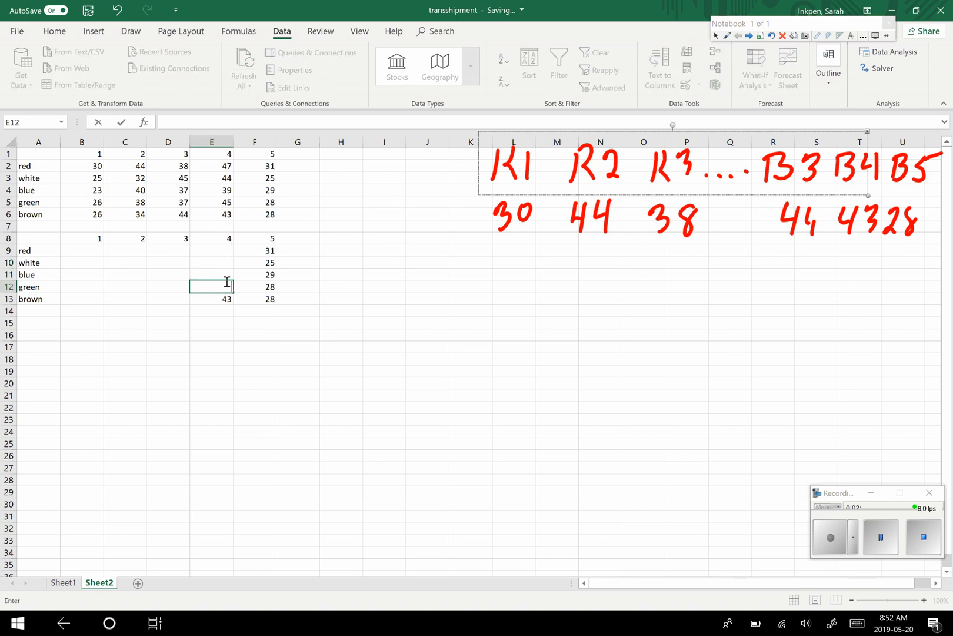
{"action": "left_click", "coordinate": [219, 298]}
{"action": "key", "text": "BackSpace"}
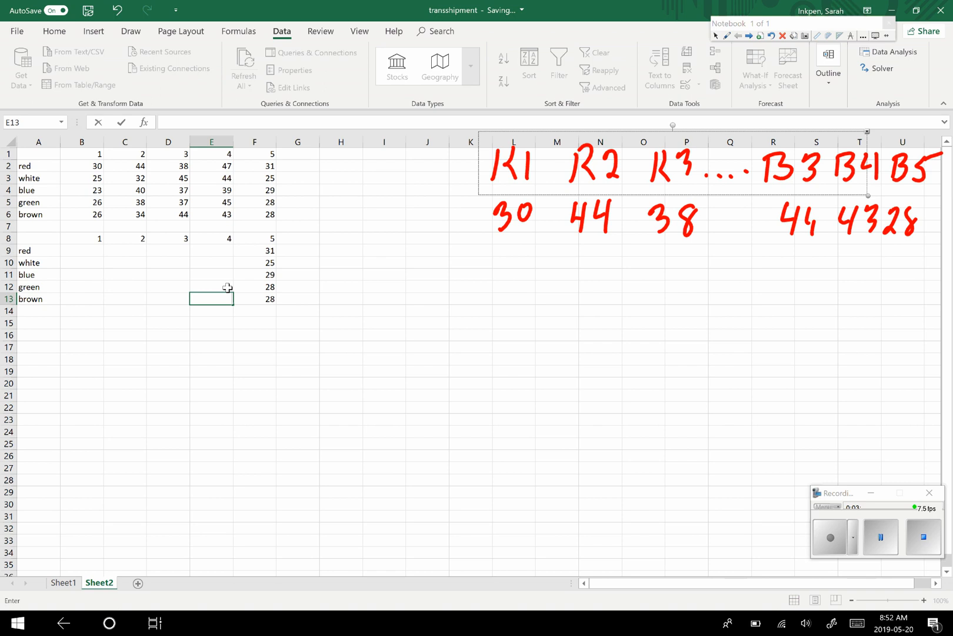
- Clear the values in column 5 of the copied table, cells F9 to F13
{"action": "left_click", "coordinate": [261, 253]}
{"action": "key", "text": "BackSpace"}
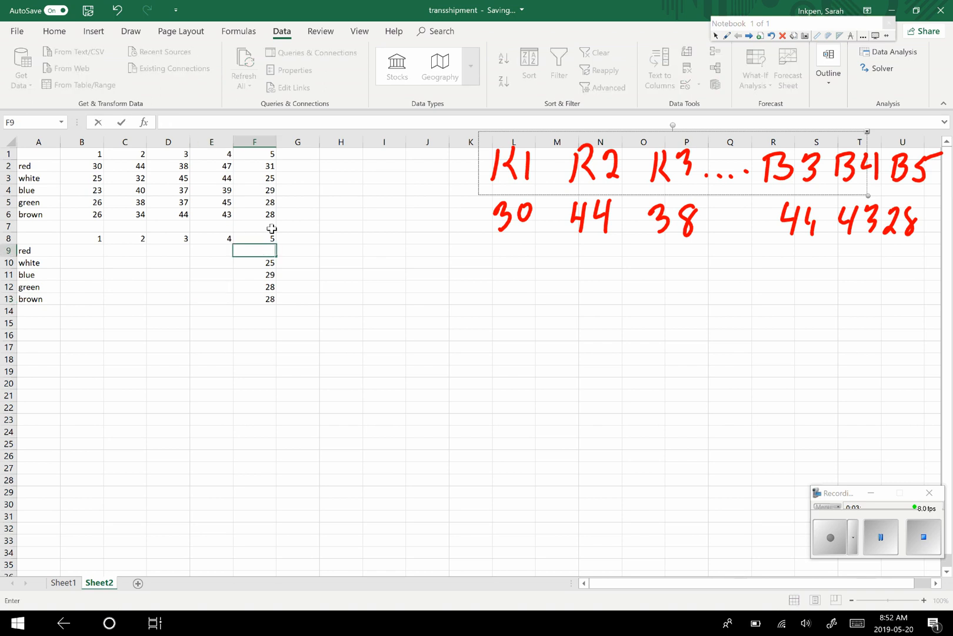
{"action": "key", "text": "Return"}
{"action": "key", "text": "BackSpace"}
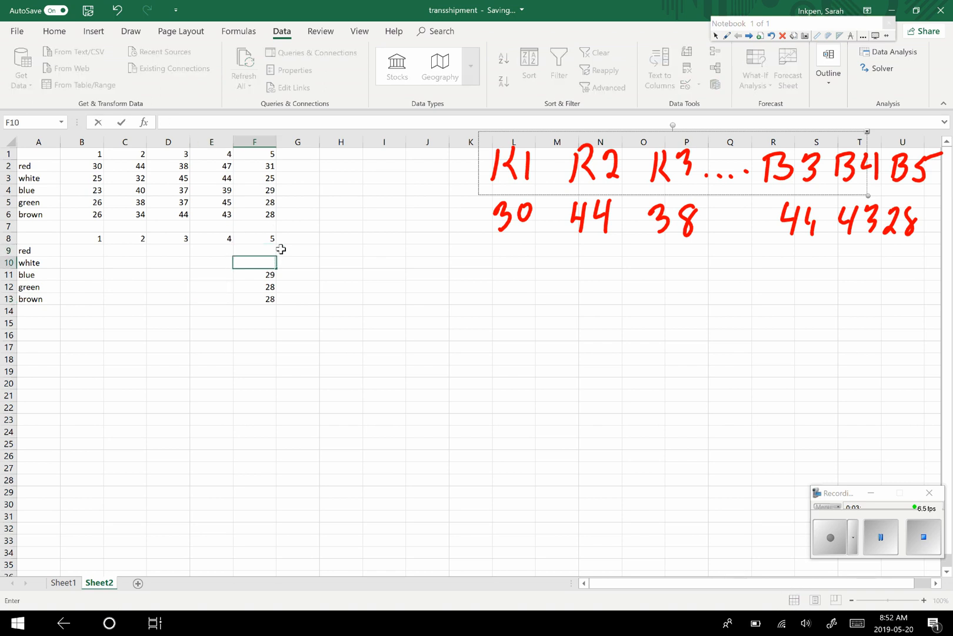
{"action": "key", "text": "Return"}
{"action": "key", "text": "BackSpace"}
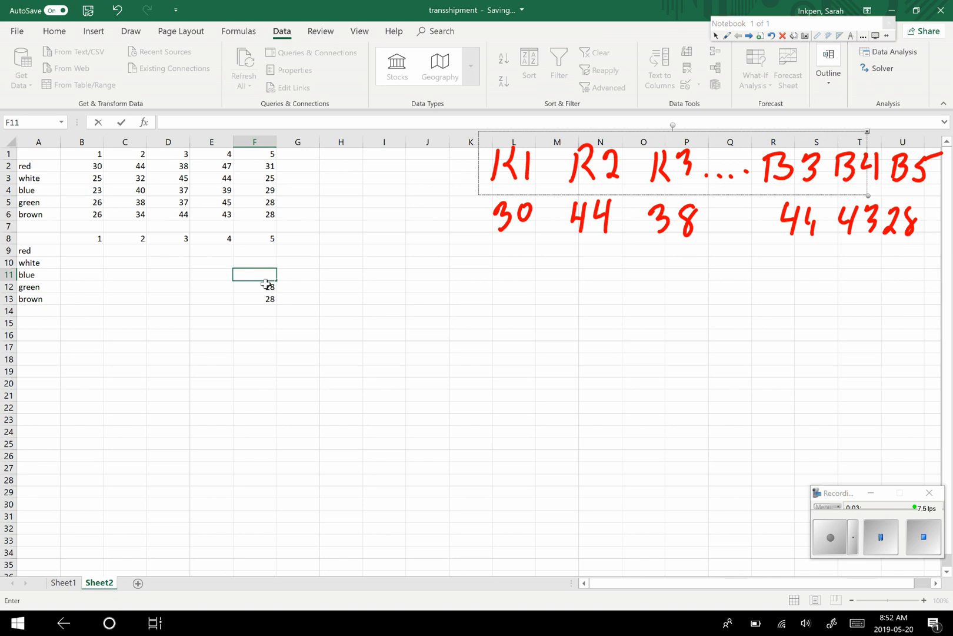
{"action": "key", "text": "Return"}
{"action": "key", "text": "BackSpace"}
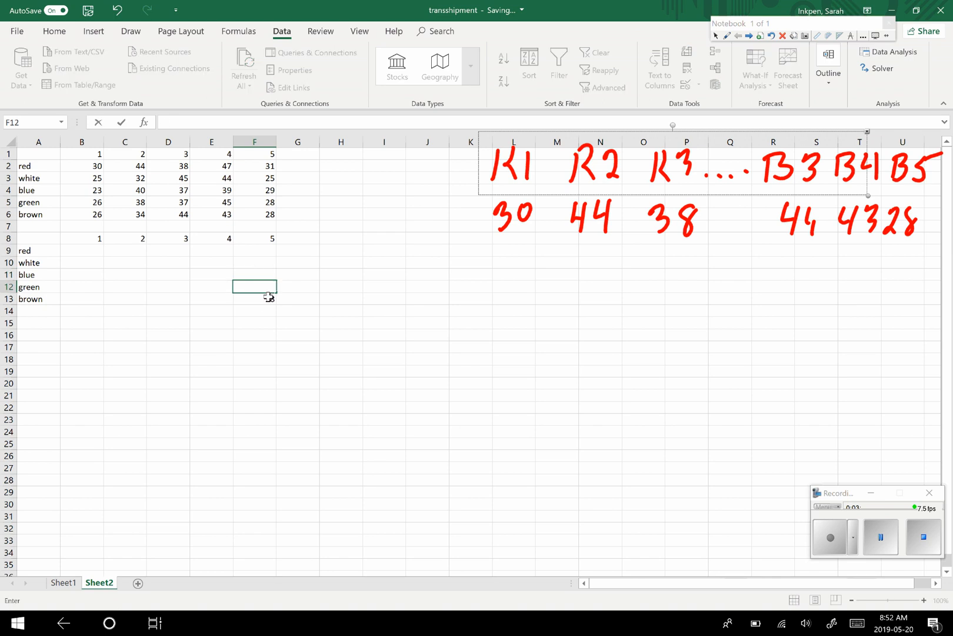
{"action": "key", "text": "Return"}
{"action": "type", "text": "\\"}
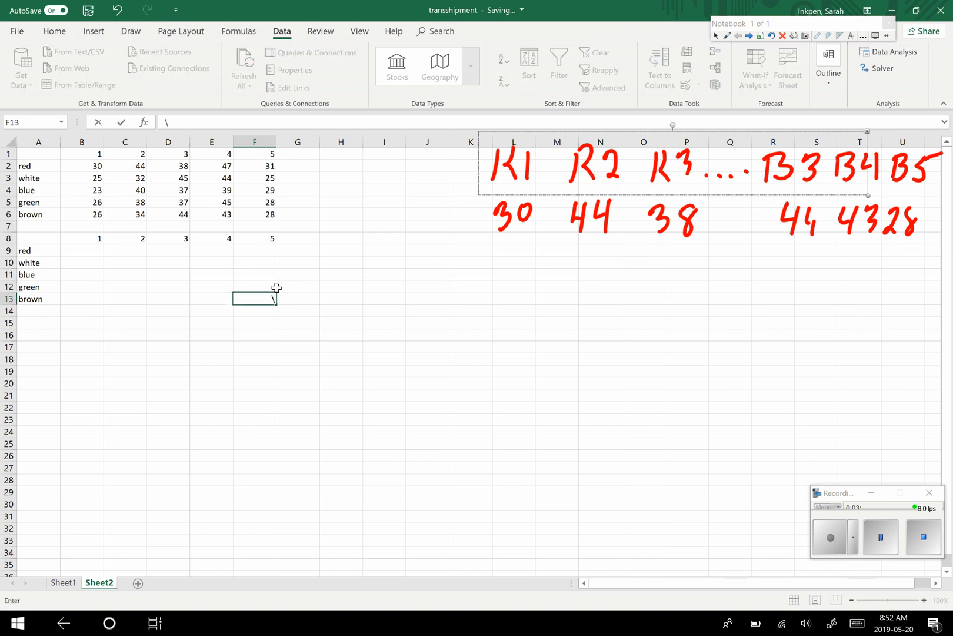
{"action": "key", "text": "BackSpace"}
- Fill the emptied decision-variable range B9:F13 with standard yellow
{"action": "left_click_drag", "start_coordinate": [83, 251], "coordinate": [269, 301]}
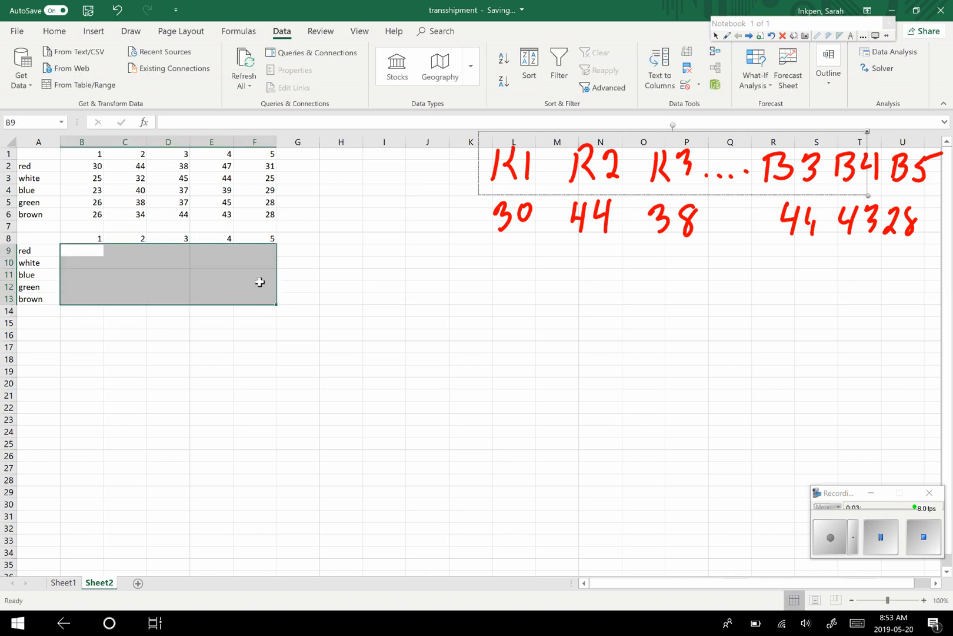
{"action": "left_click", "coordinate": [55, 31]}
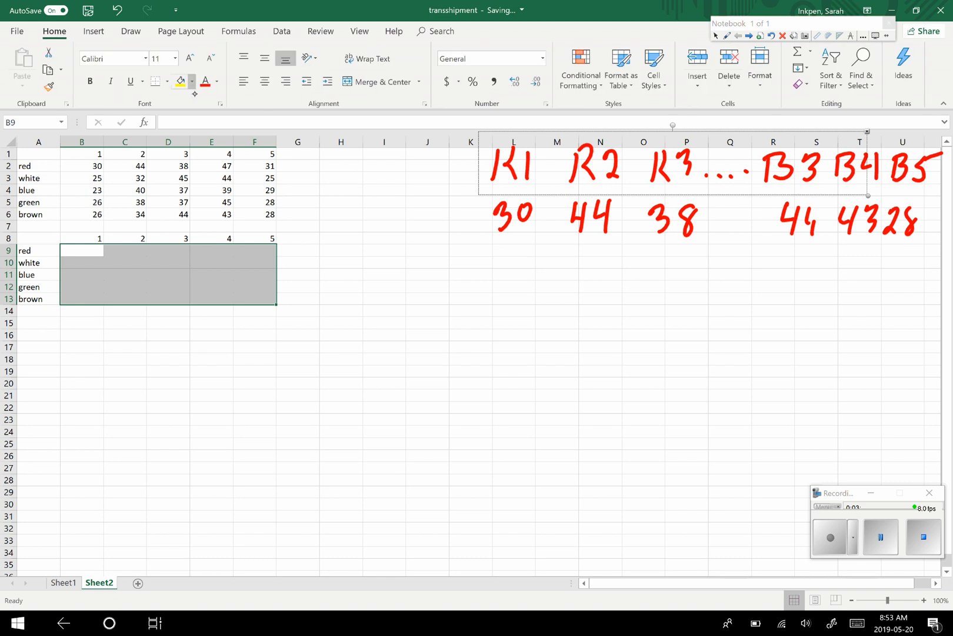
{"action": "left_click", "coordinate": [192, 81]}
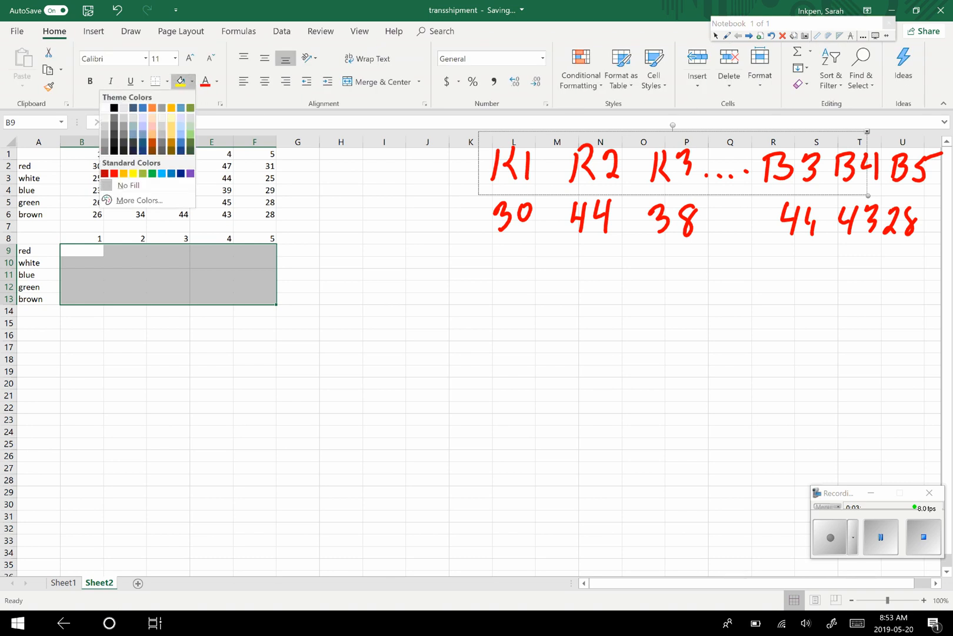
{"action": "left_click", "coordinate": [134, 173]}
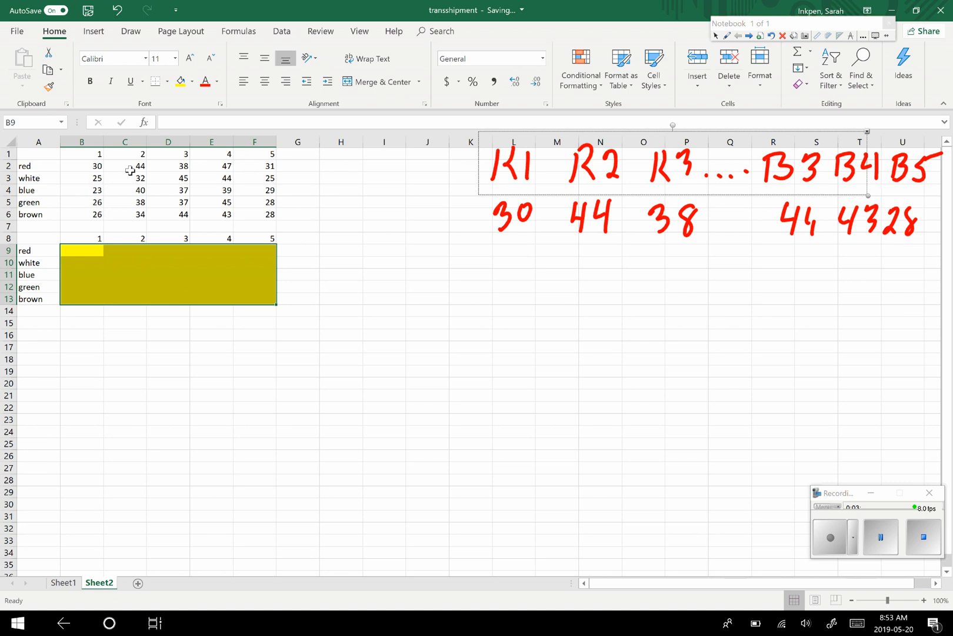
- Begin a SUMPRODUCT formula in cell H13, up to its opening parenthesis
{"action": "left_click", "coordinate": [342, 300]}
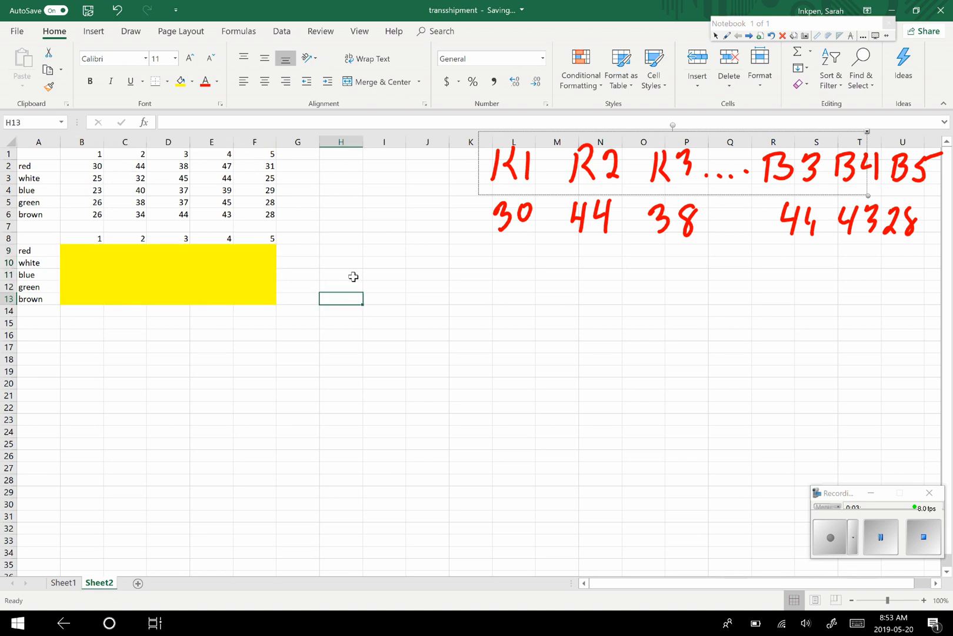
{"action": "type", "text": "="}
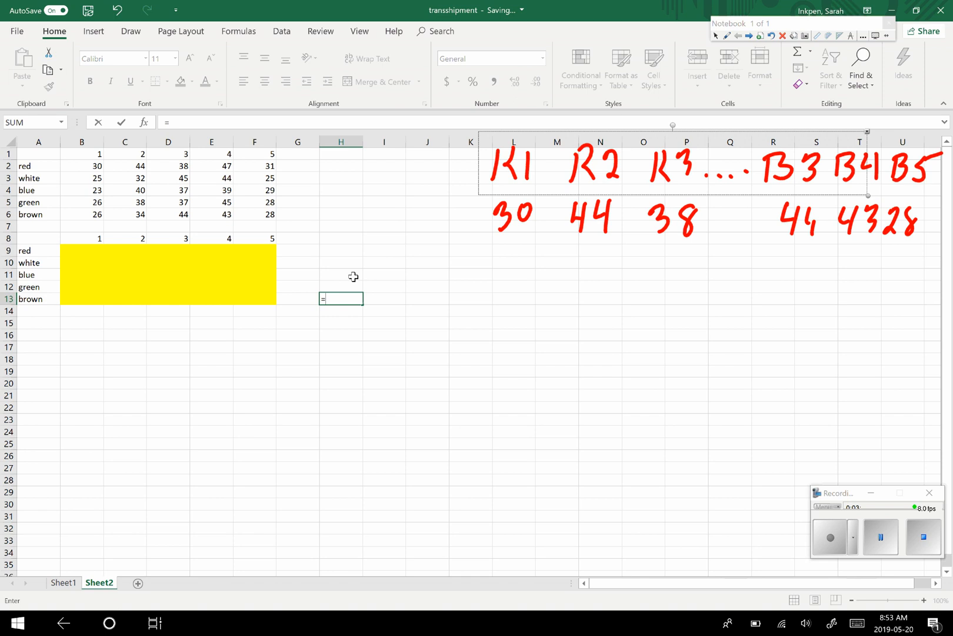
{"action": "type", "text": "sum"}
{"action": "type", "text": "p"}
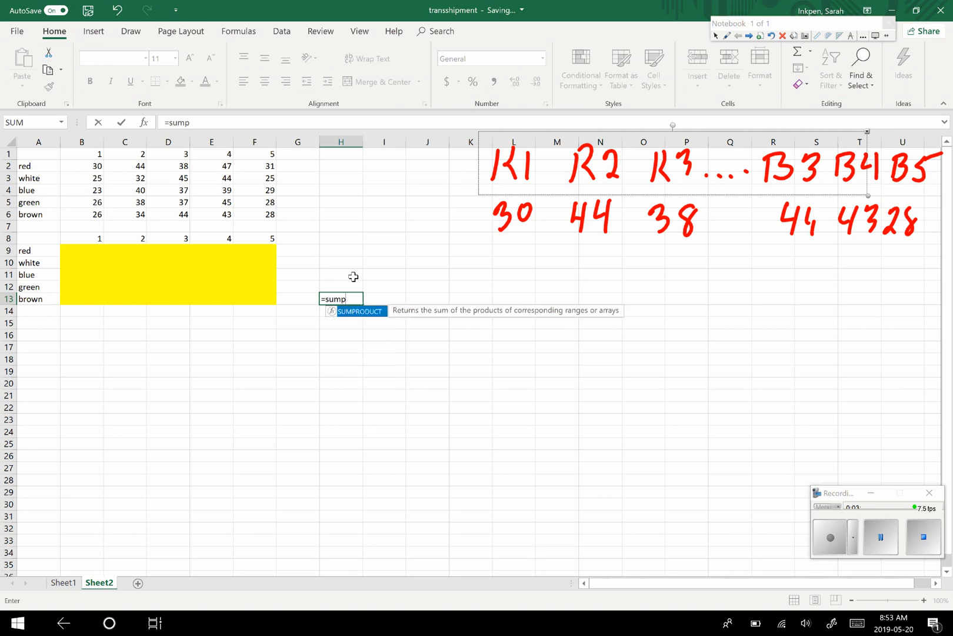
{"action": "type", "text": "roduct("}
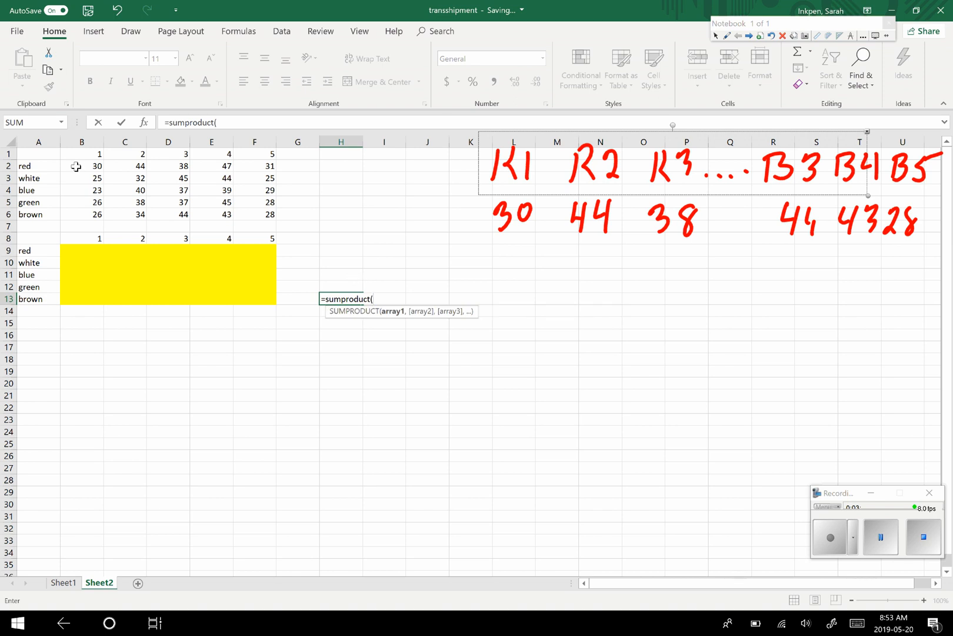
{"action": "left_click_drag", "start_coordinate": [77, 167], "coordinate": [280, 217]}
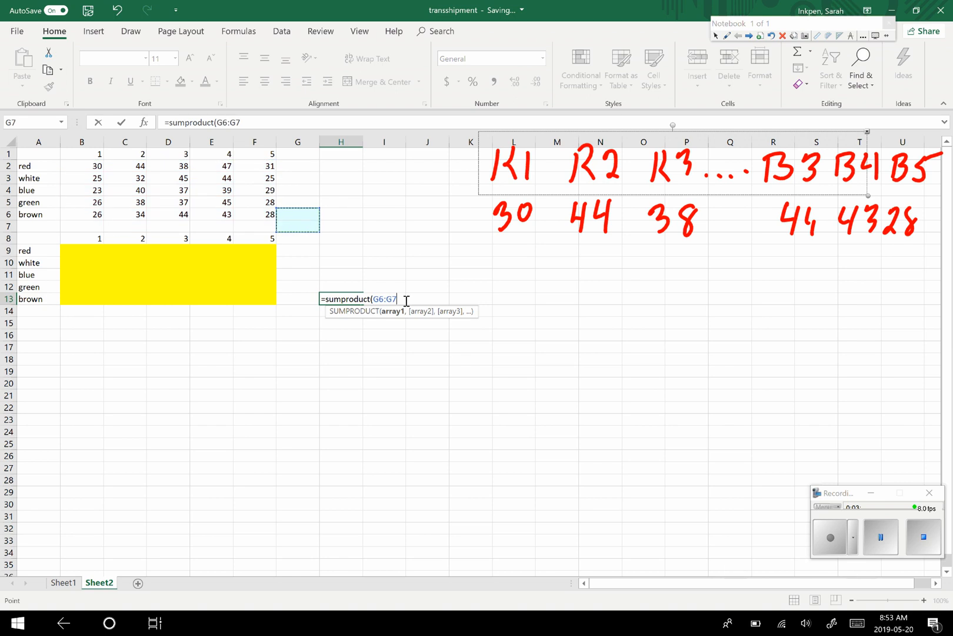
{"action": "key", "text": "BackSpace"}
{"action": "key", "text": "BackSpace"}
{"action": "key", "text": "BackSpace"}
{"action": "key", "text": "BackSpace"}
{"action": "key", "text": "BackSpace"}
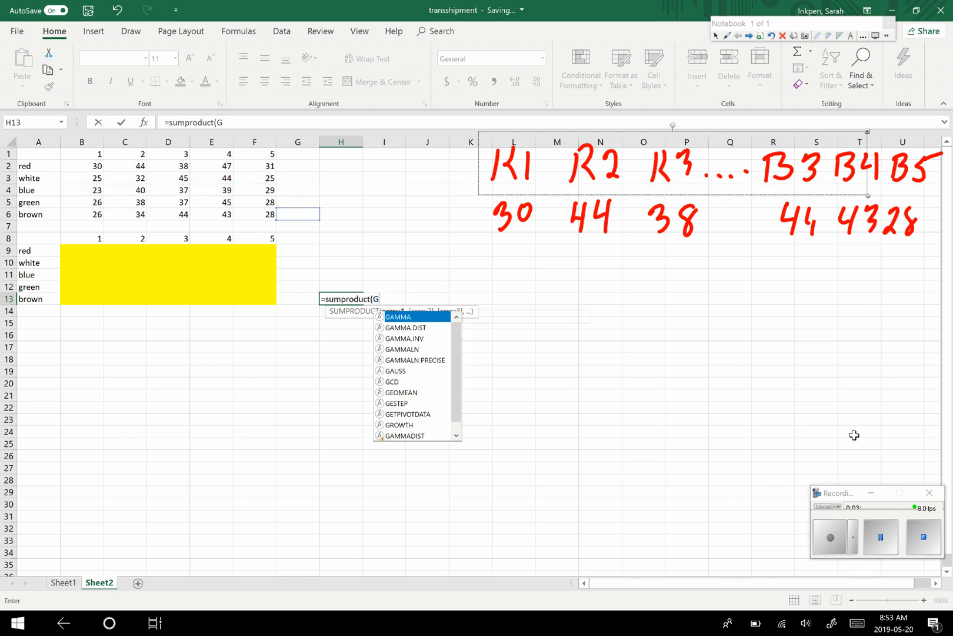
- Complete the SUMPRODUCT formula in H13 with arrays B2:F6 and B9:F13, and label it Zmin in cell H12
{"action": "left_click_drag", "start_coordinate": [94, 167], "coordinate": [262, 216]}
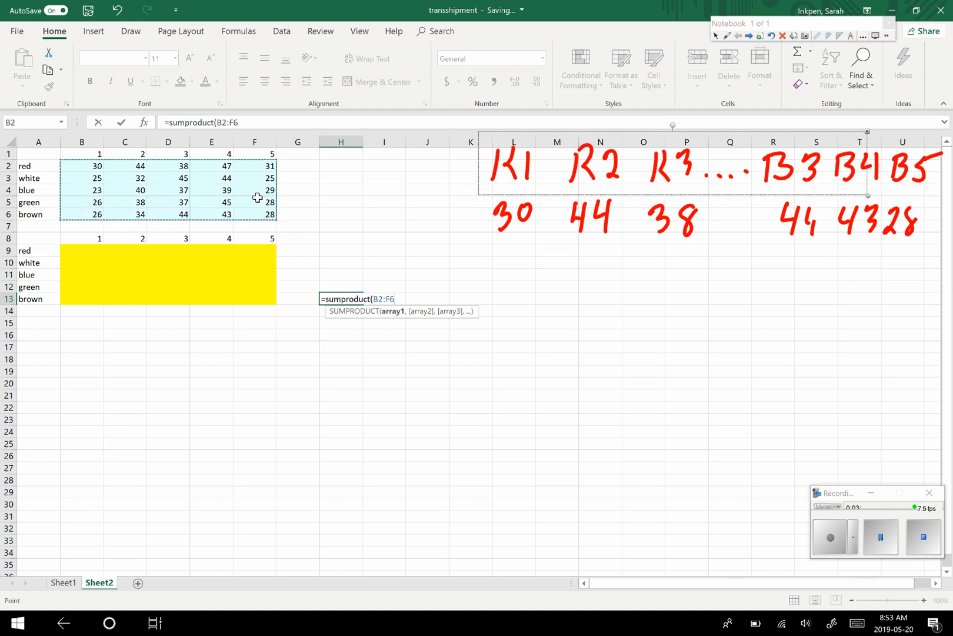
{"action": "type", "text": ","}
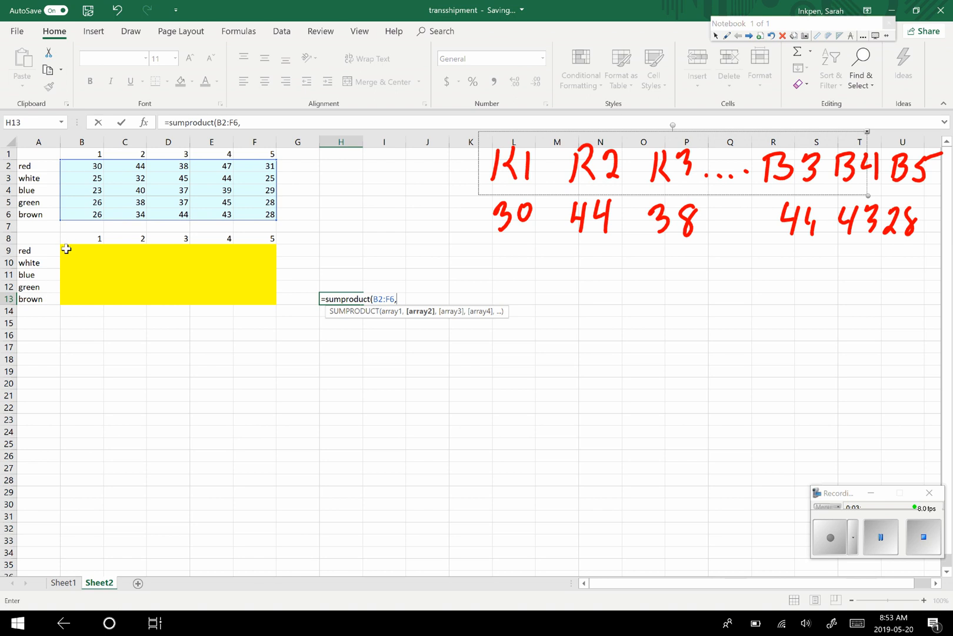
{"action": "left_click_drag", "start_coordinate": [67, 247], "coordinate": [261, 303]}
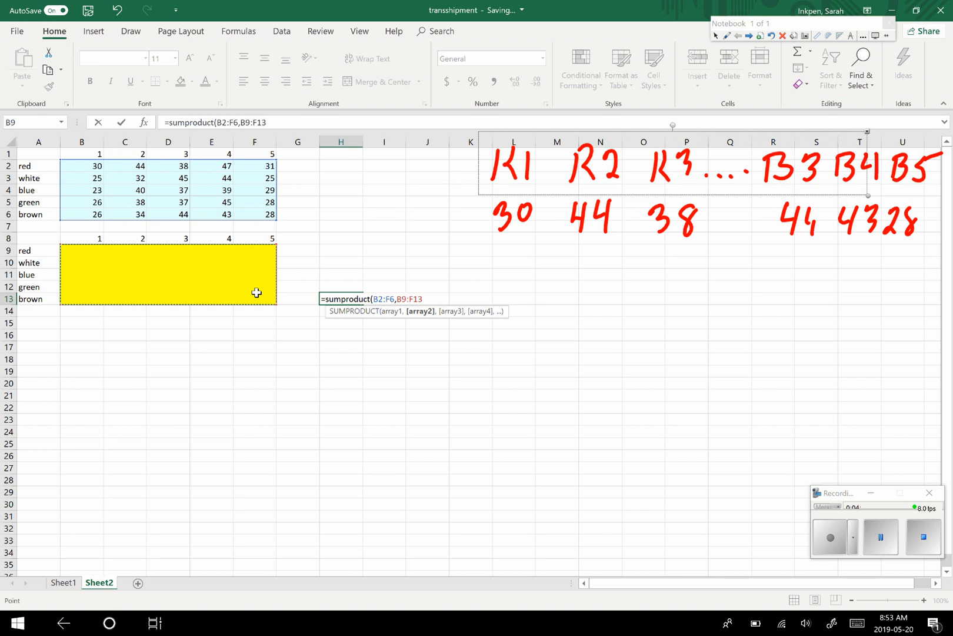
{"action": "type", "text": ")"}
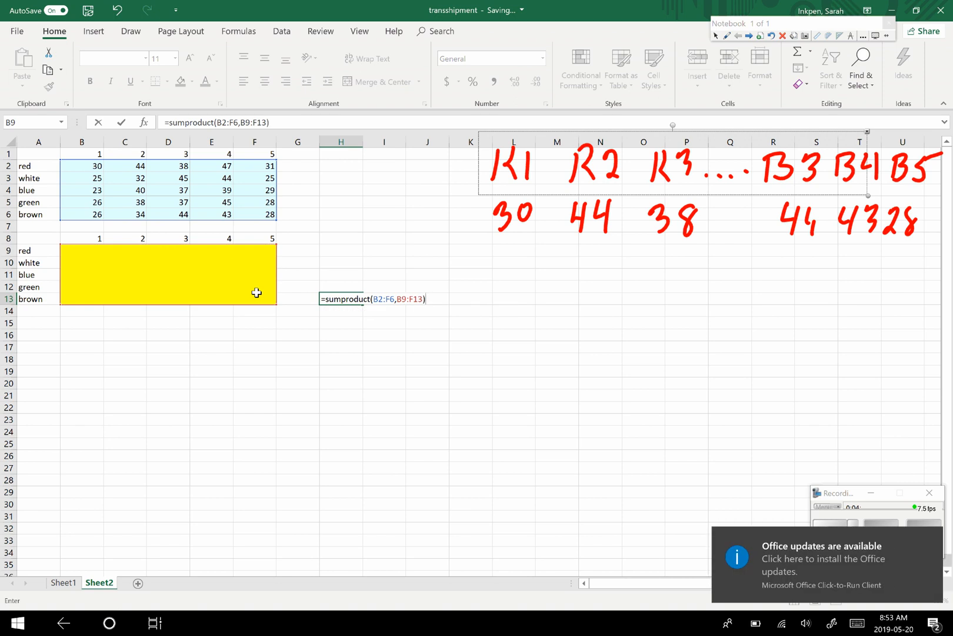
{"action": "key", "text": "Return"}
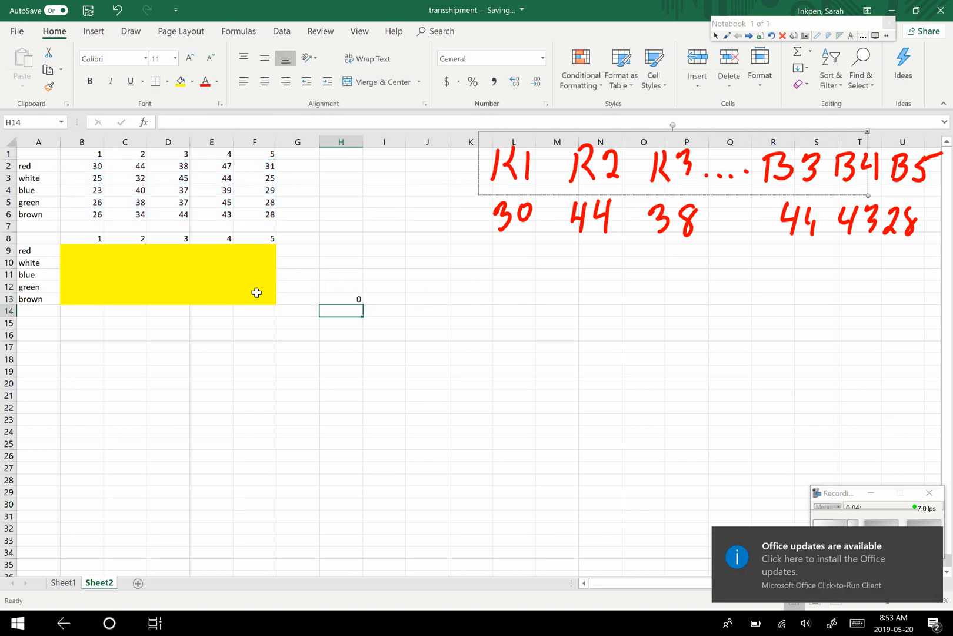
{"action": "left_click", "coordinate": [351, 285]}
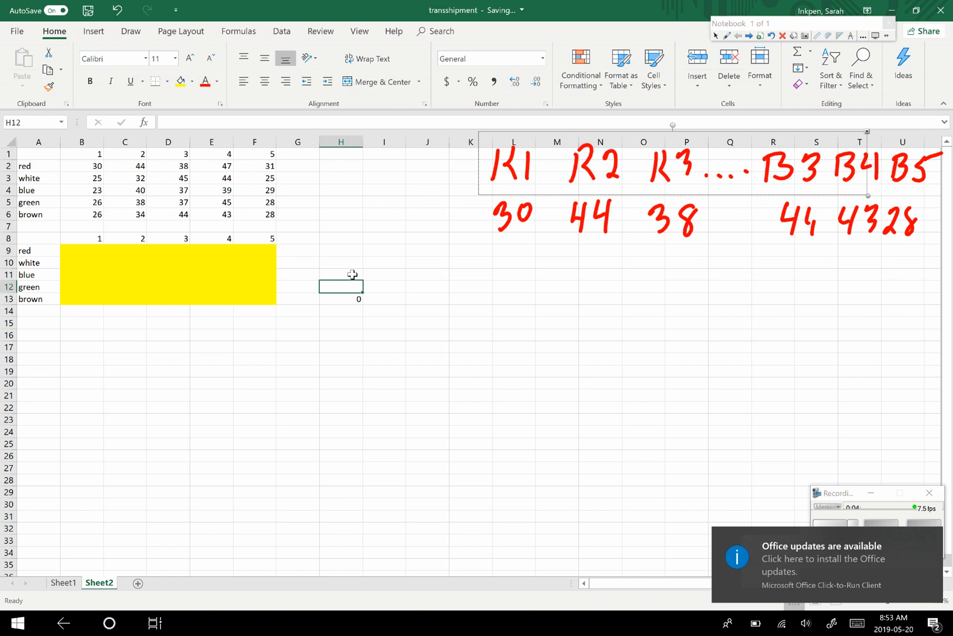
{"action": "type", "text": "Zmin"}
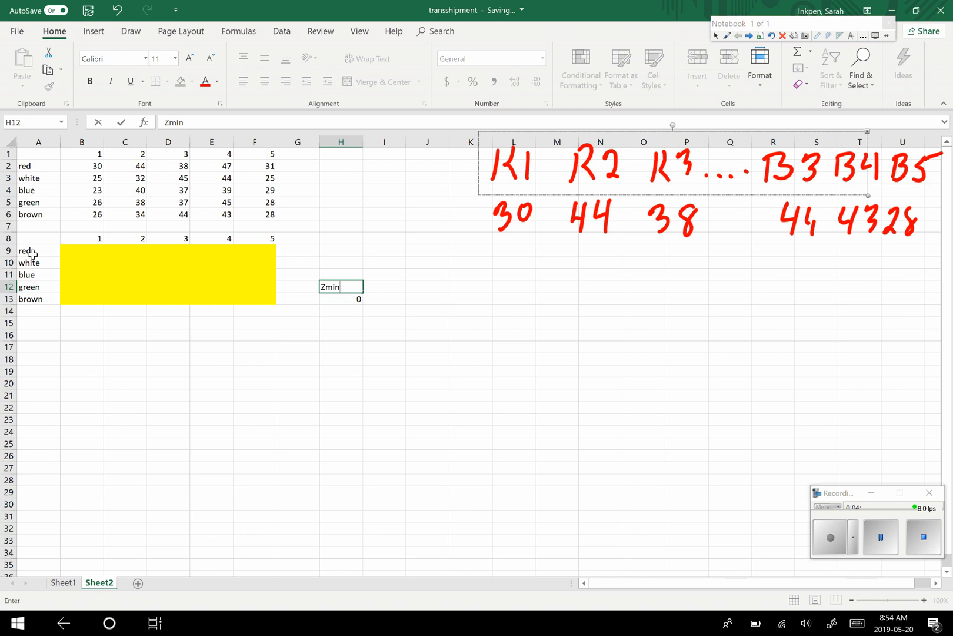
- Copy the colour labels from A9:A13 into A16:A20 to start a third table
{"action": "left_click_drag", "start_coordinate": [33, 250], "coordinate": [35, 299]}
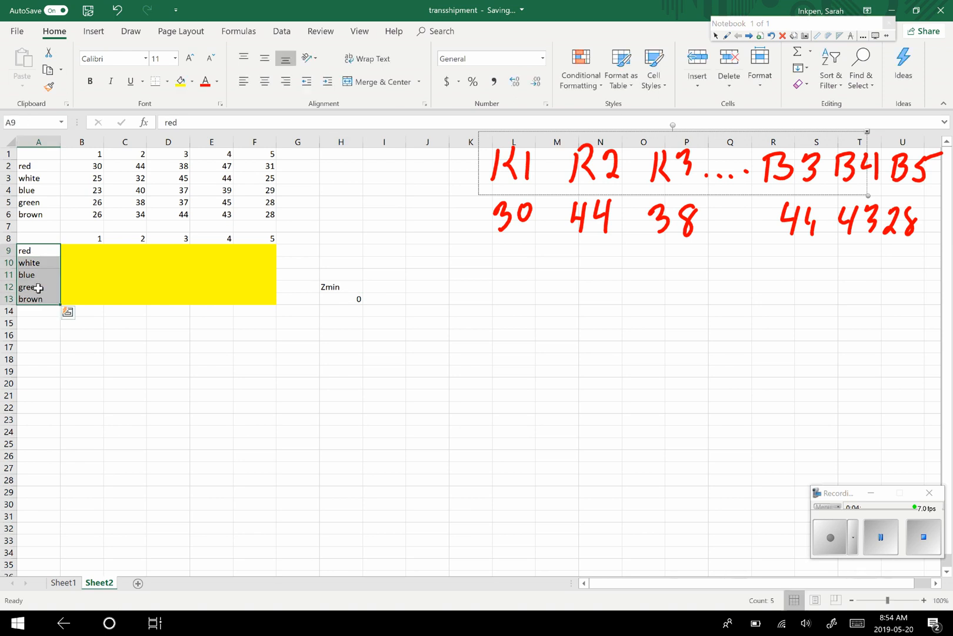
{"action": "key", "text": "ctrl+c"}
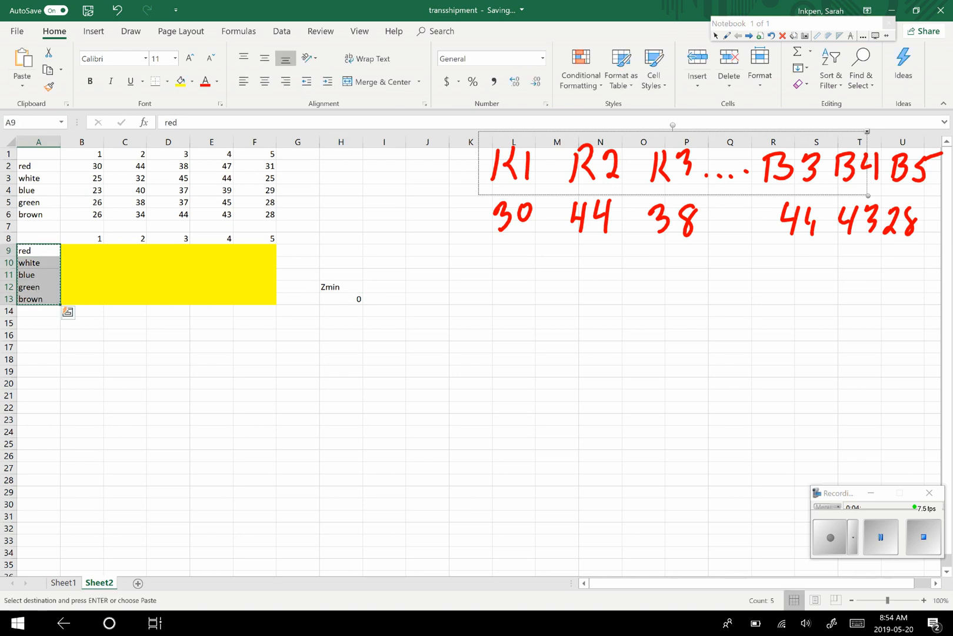
{"action": "left_click", "coordinate": [41, 323]}
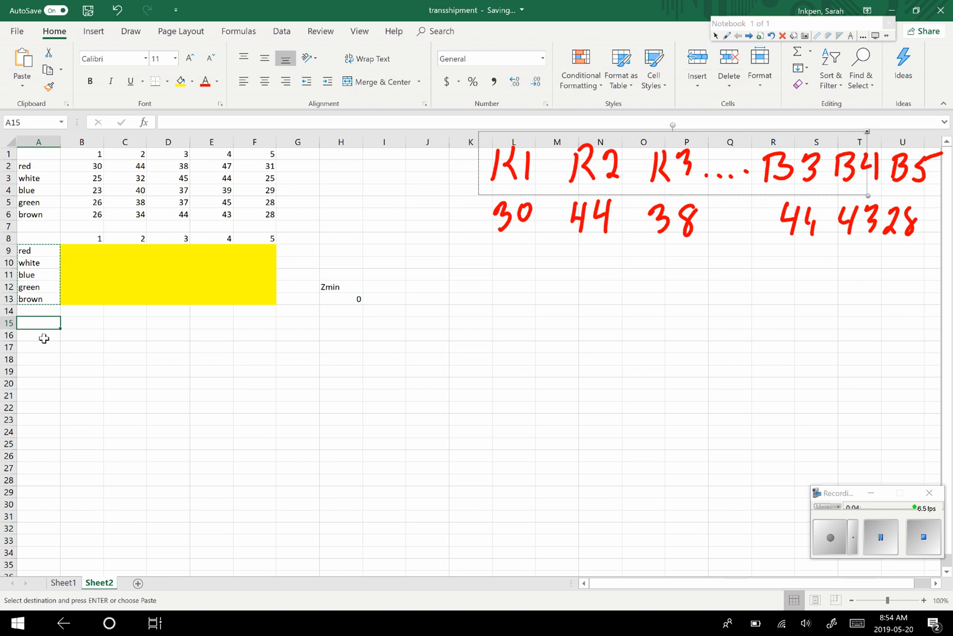
{"action": "left_click", "coordinate": [41, 336]}
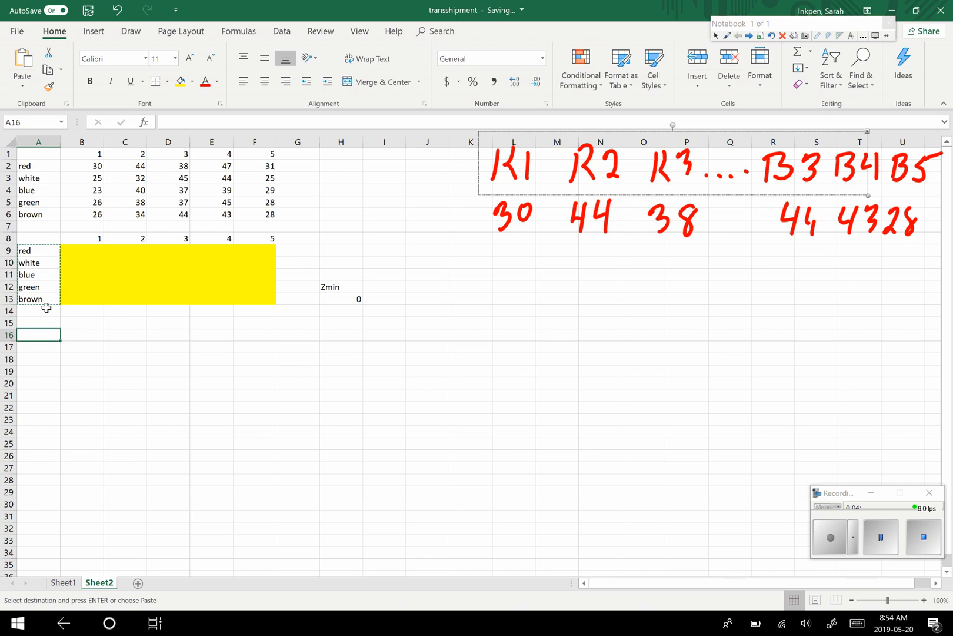
{"action": "key", "text": "ctrl+v"}
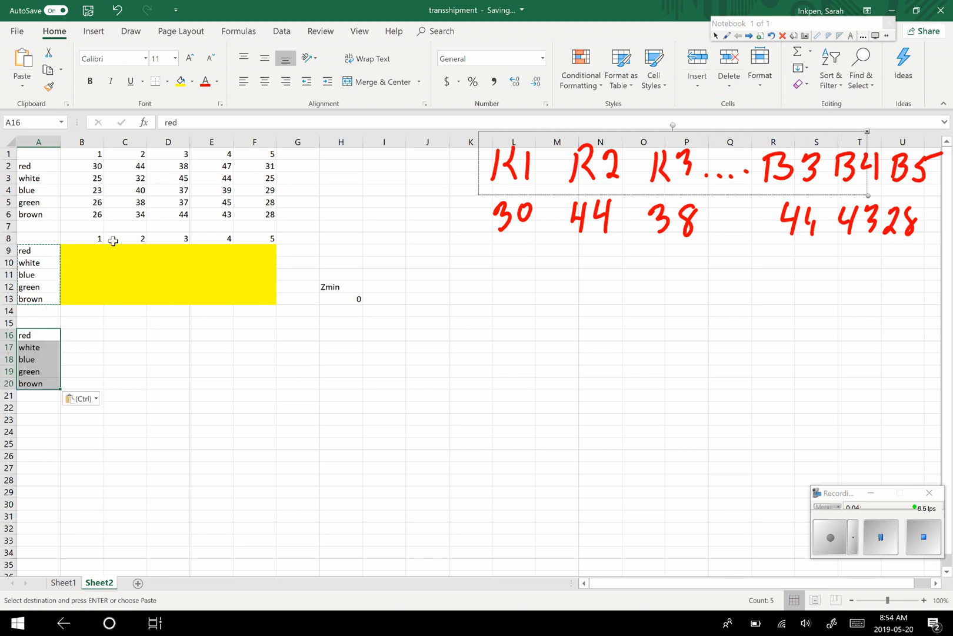
- Copy the column headings 1 to 5 from B8:F8 into B15:F15 above the new table
{"action": "left_click_drag", "start_coordinate": [98, 239], "coordinate": [262, 243]}
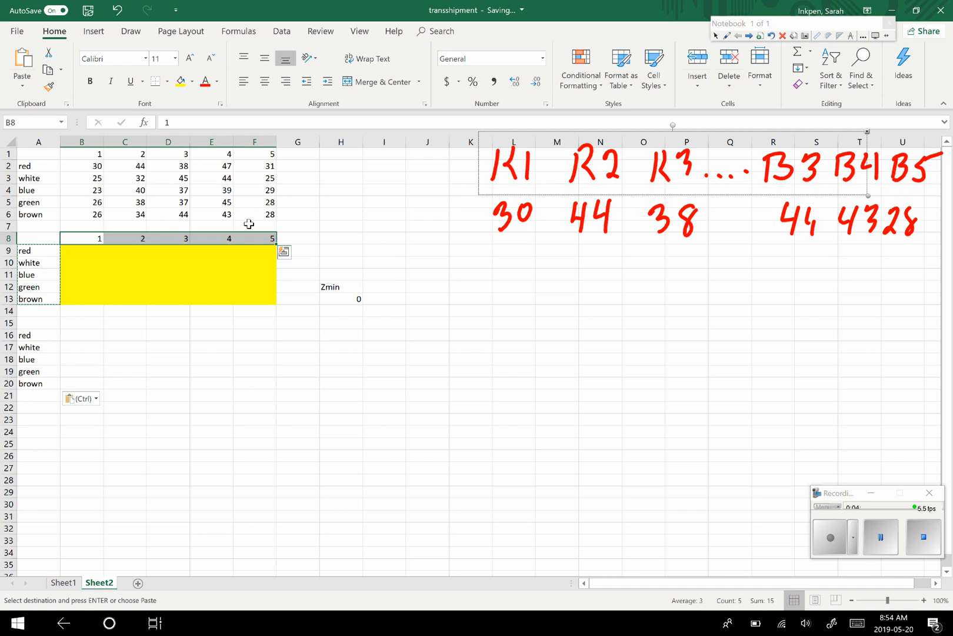
{"action": "key", "text": "ctrl+c"}
{"action": "left_click", "coordinate": [74, 322]}
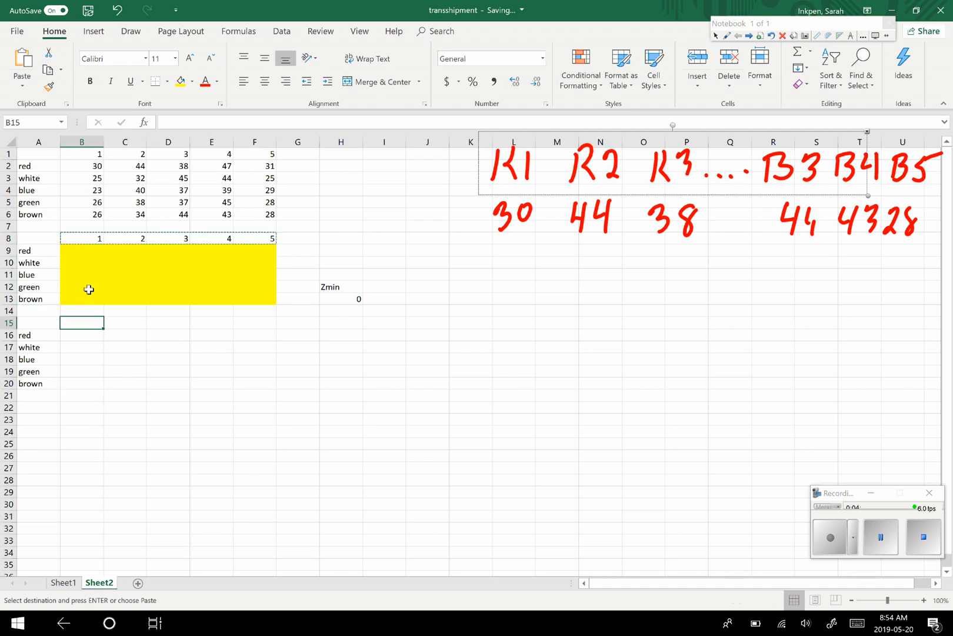
{"action": "key", "text": "ctrl+v"}
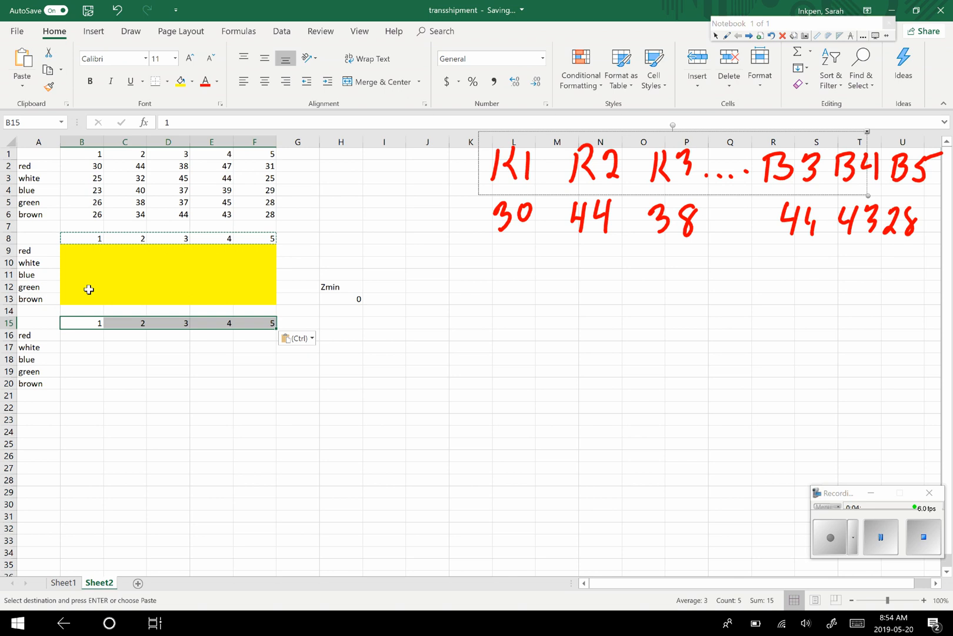
- Enter 1 for every colour in column 1 of the new table, cells B16 to B20
{"action": "key", "text": "Down"}
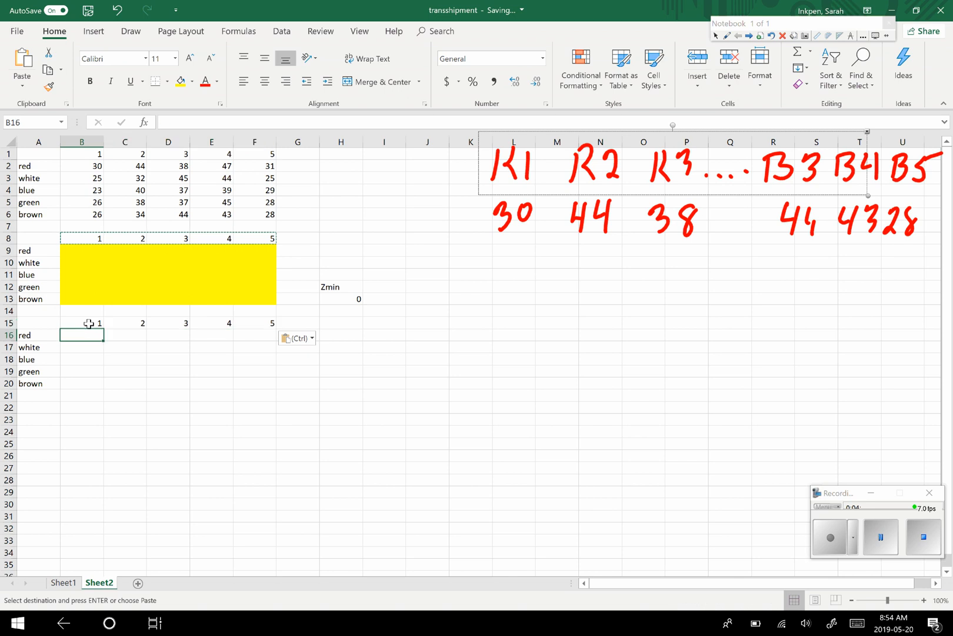
{"action": "type", "text": "1"}
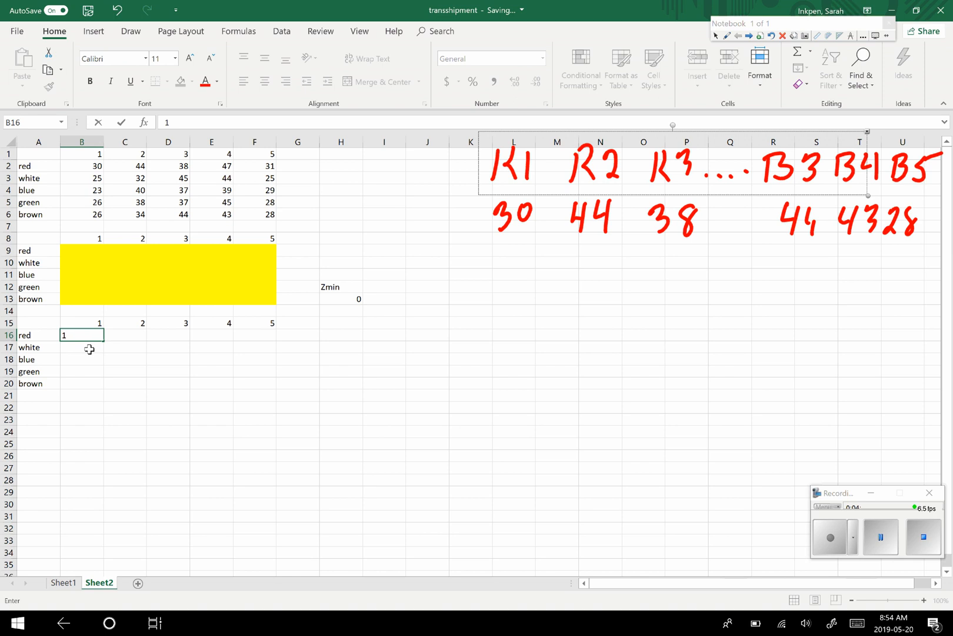
{"action": "left_click", "coordinate": [89, 349]}
{"action": "type", "text": "11"}
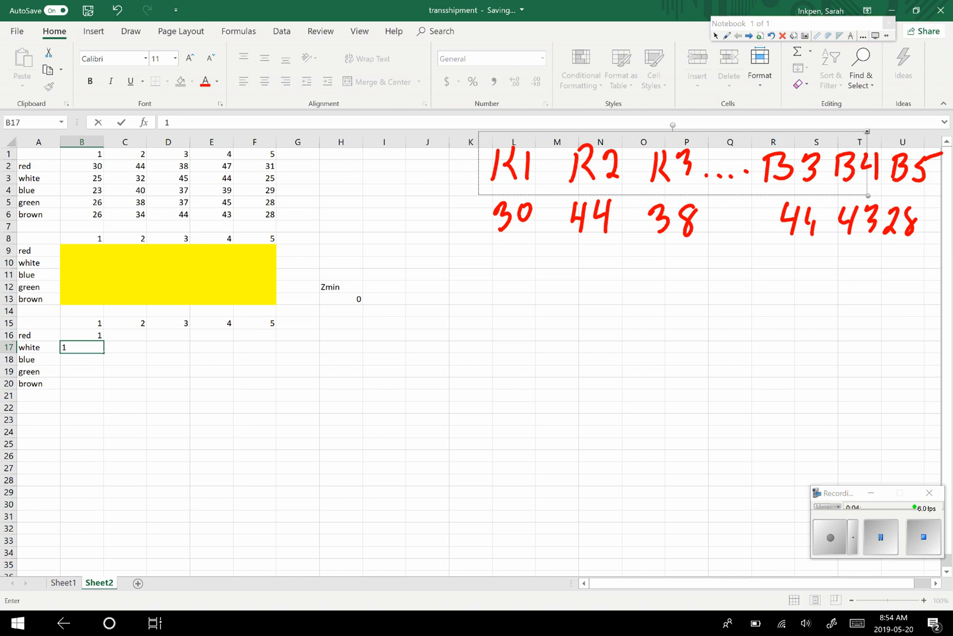
{"action": "key", "text": "Return"}
{"action": "type", "text": "1"}
{"action": "key", "text": "Return"}
{"action": "key", "text": "Return"}
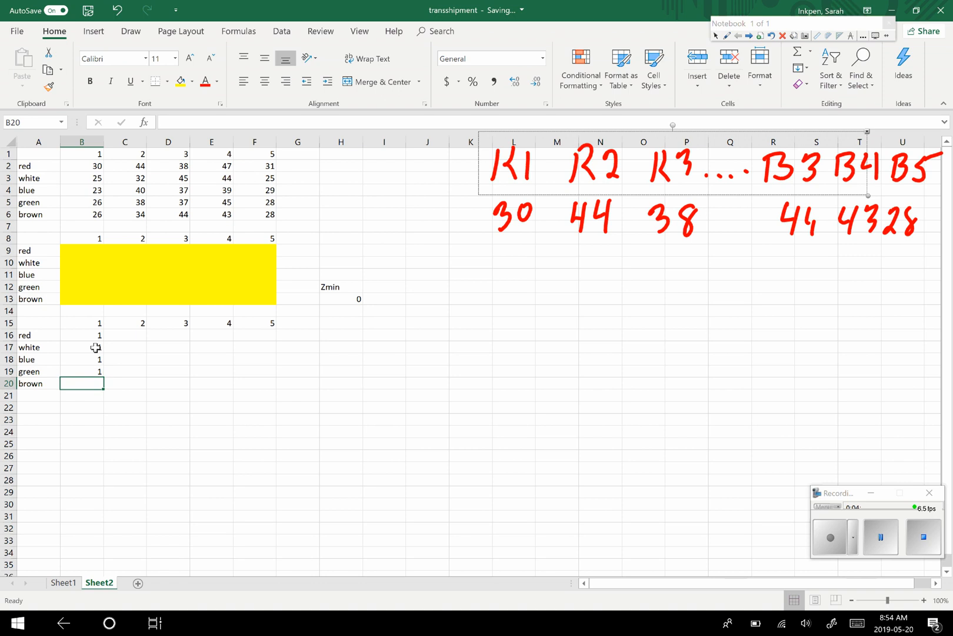
{"action": "type", "text": "1"}
{"action": "key", "text": "Return"}
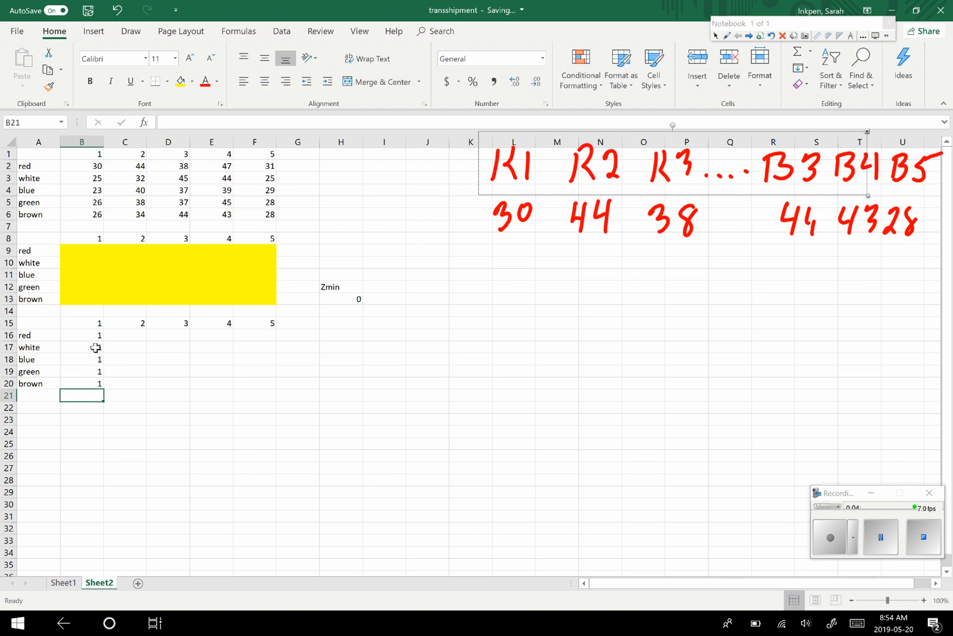
- Enter 1 for every colour in column 2 of the new table, cells C16 to C20
{"action": "left_click", "coordinate": [134, 336]}
{"action": "type", "text": "1"}
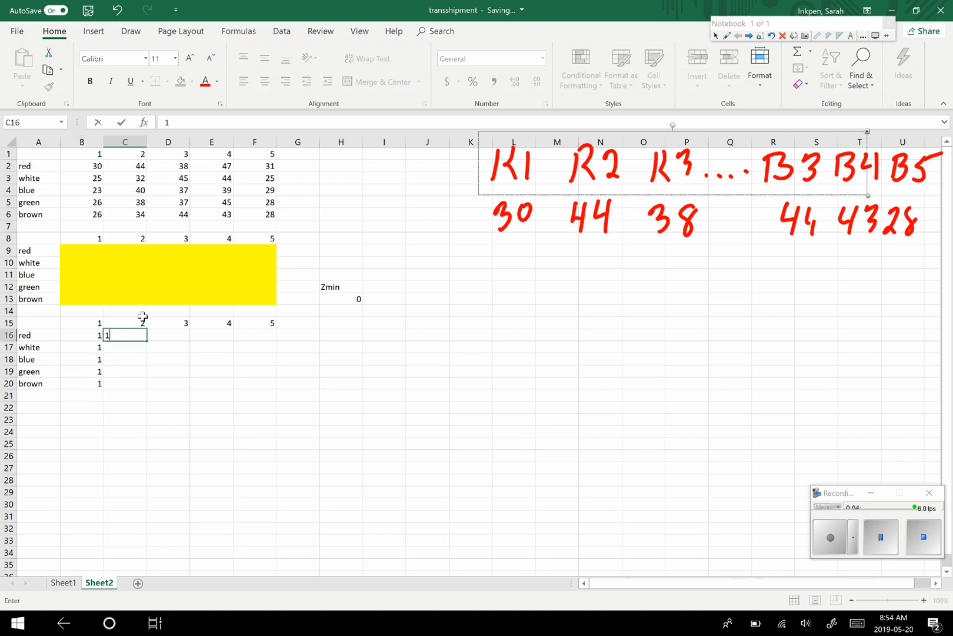
{"action": "key", "text": "Return"}
{"action": "type", "text": "1"}
{"action": "key", "text": "Return"}
{"action": "type", "text": "1"}
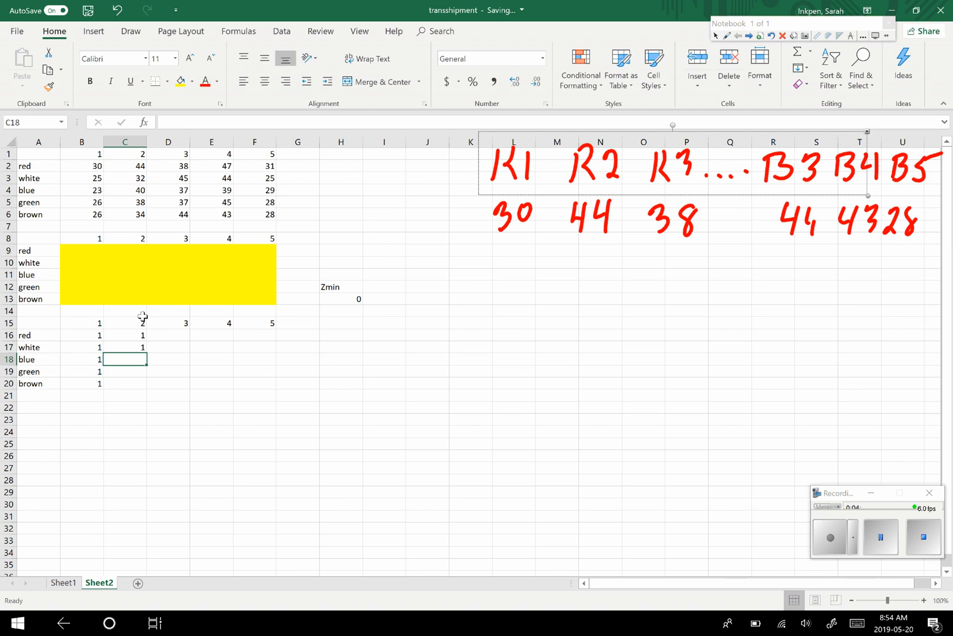
{"action": "key", "text": "Return"}
{"action": "type", "text": "1"}
{"action": "key", "text": "Return"}
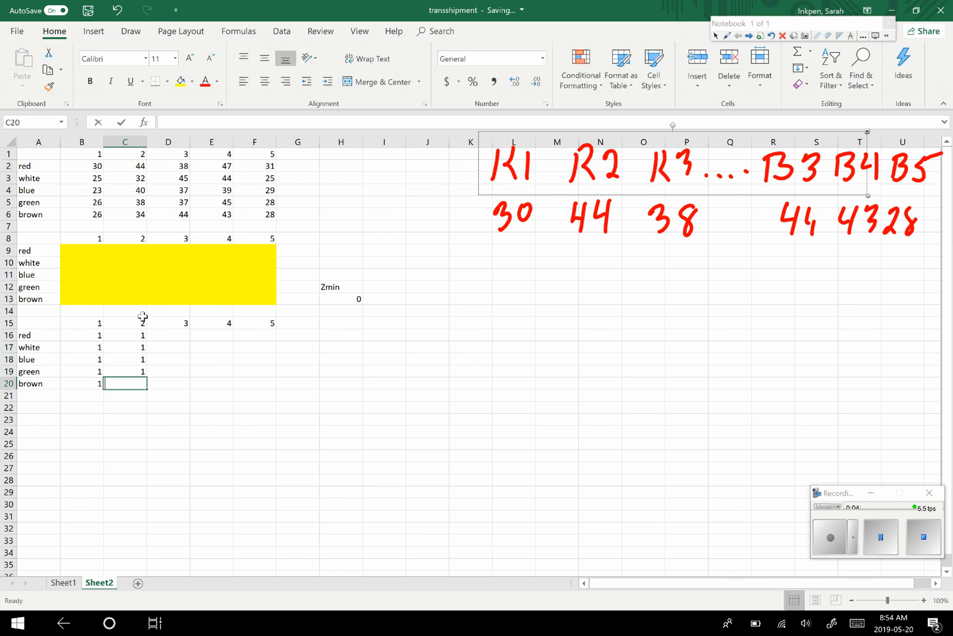
{"action": "type", "text": "1"}
{"action": "key", "text": "Return"}
- Enter 1 for every colour in column 3 of the new table, cells D16 to D20
{"action": "left_click", "coordinate": [175, 332]}
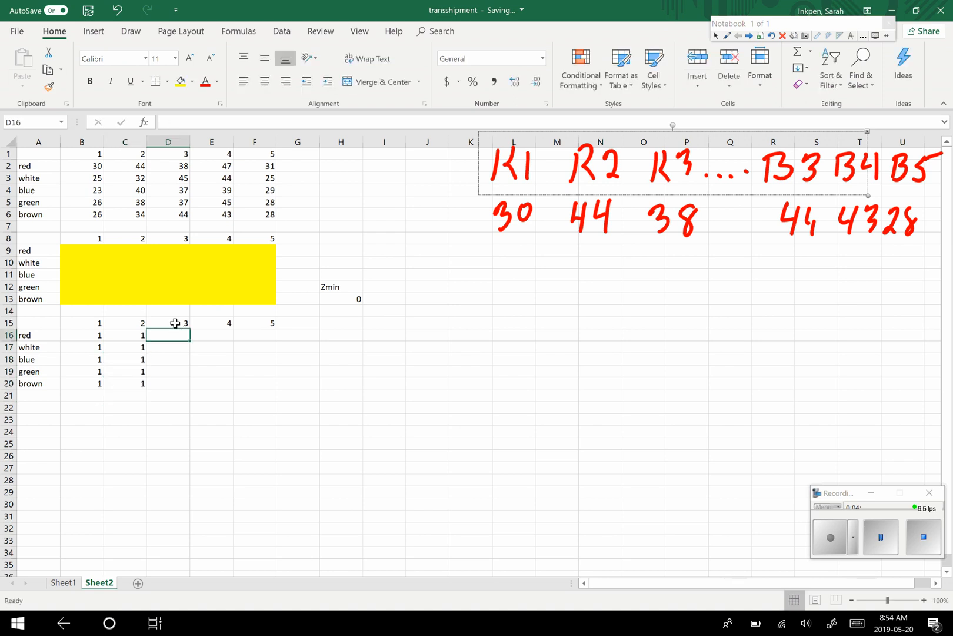
{"action": "type", "text": "1"}
{"action": "key", "text": "Return"}
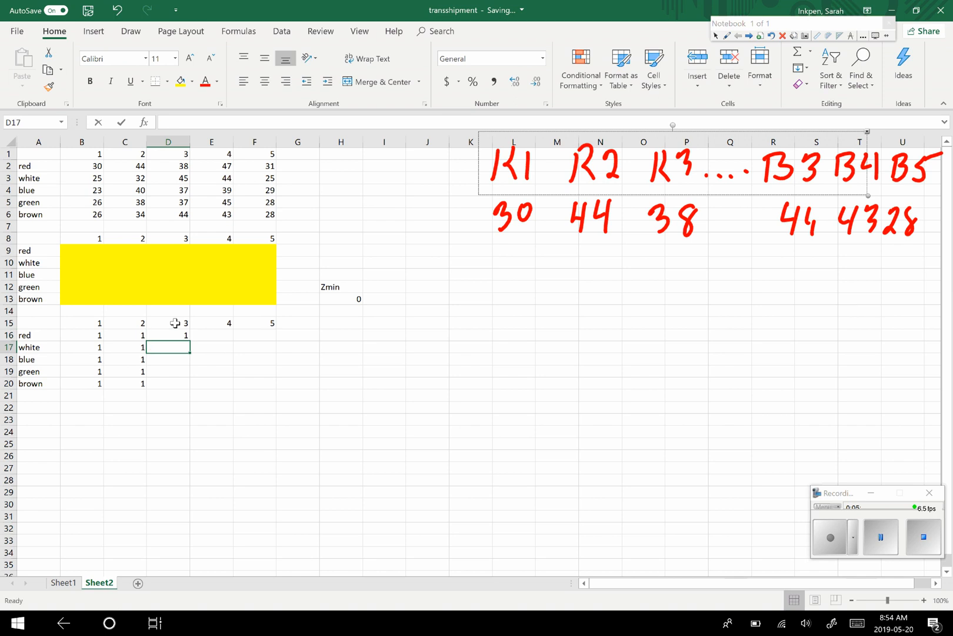
{"action": "type", "text": "1"}
{"action": "key", "text": "Return"}
{"action": "type", "text": "1"}
{"action": "key", "text": "Return"}
{"action": "type", "text": "1"}
{"action": "key", "text": "Return"}
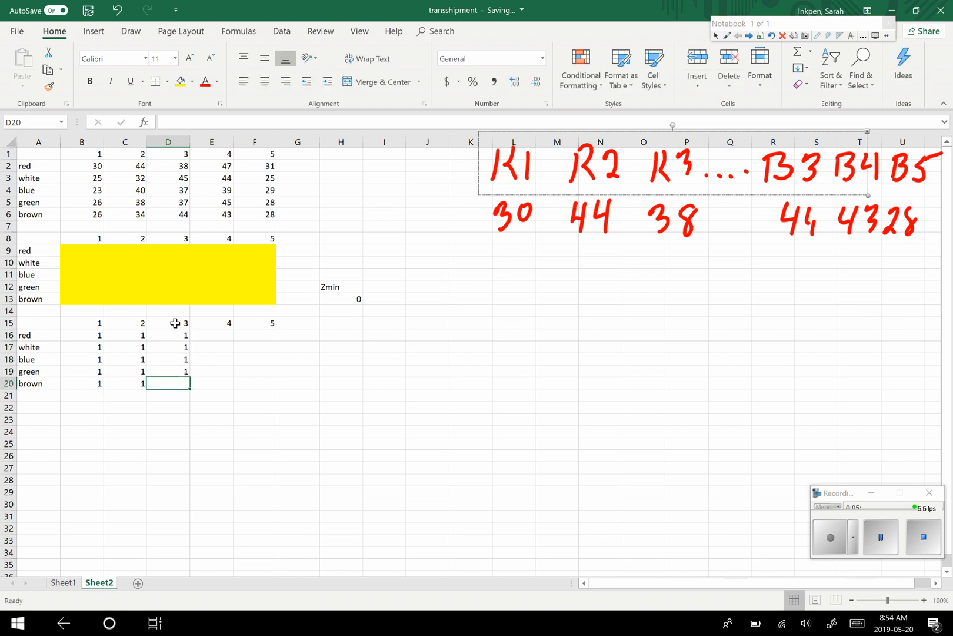
{"action": "type", "text": "1"}
{"action": "key", "text": "Return"}
- Enter 1 for every colour in column 4 of the new table, cells E16 to E20
{"action": "left_click", "coordinate": [213, 334]}
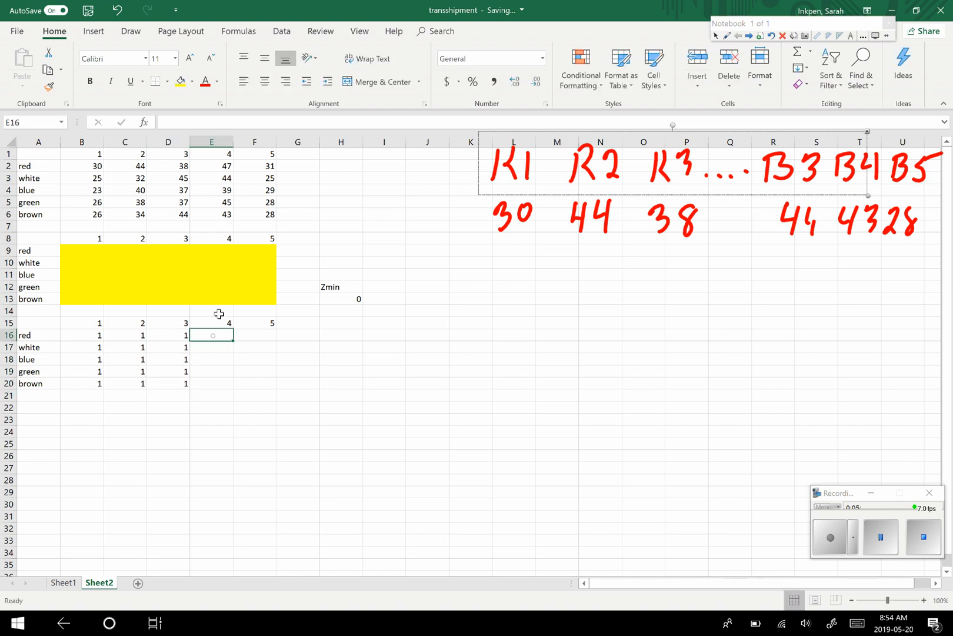
{"action": "type", "text": "1"}
{"action": "key", "text": "Return"}
{"action": "type", "text": "1"}
{"action": "key", "text": "Return"}
{"action": "type", "text": "1"}
{"action": "key", "text": "Return"}
{"action": "type", "text": "1"}
{"action": "key", "text": "Return"}
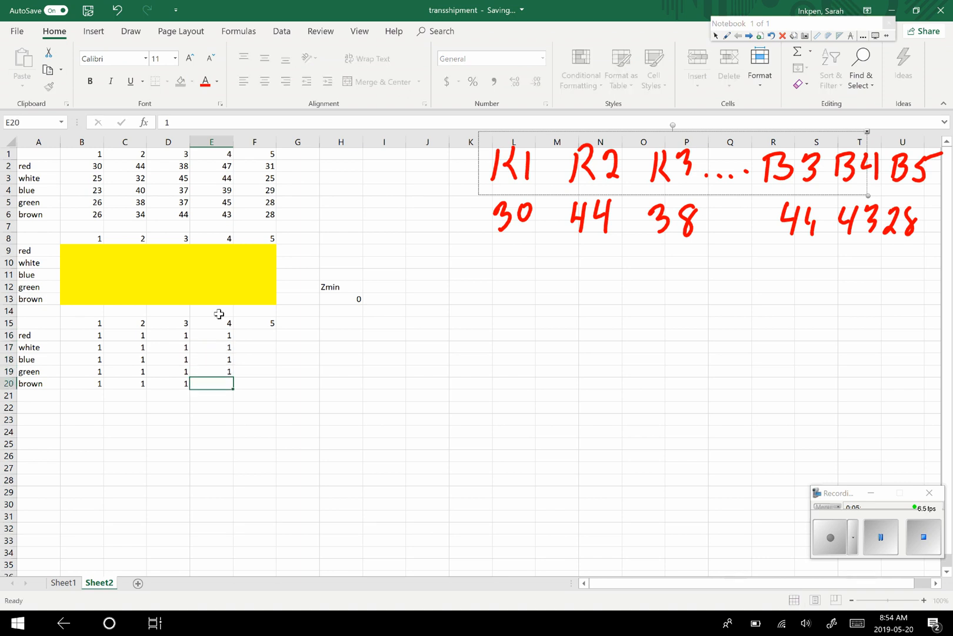
{"action": "type", "text": "1"}
{"action": "key", "text": "Return"}
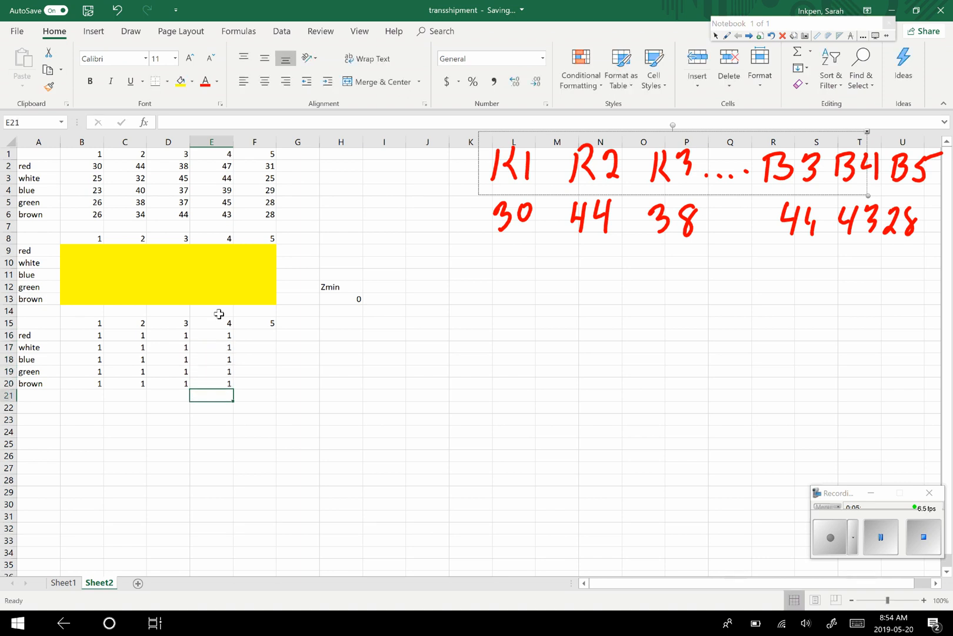
- Enter 1 for every colour in column 5 of the new table, cells F16 to F20
{"action": "left_click", "coordinate": [270, 338]}
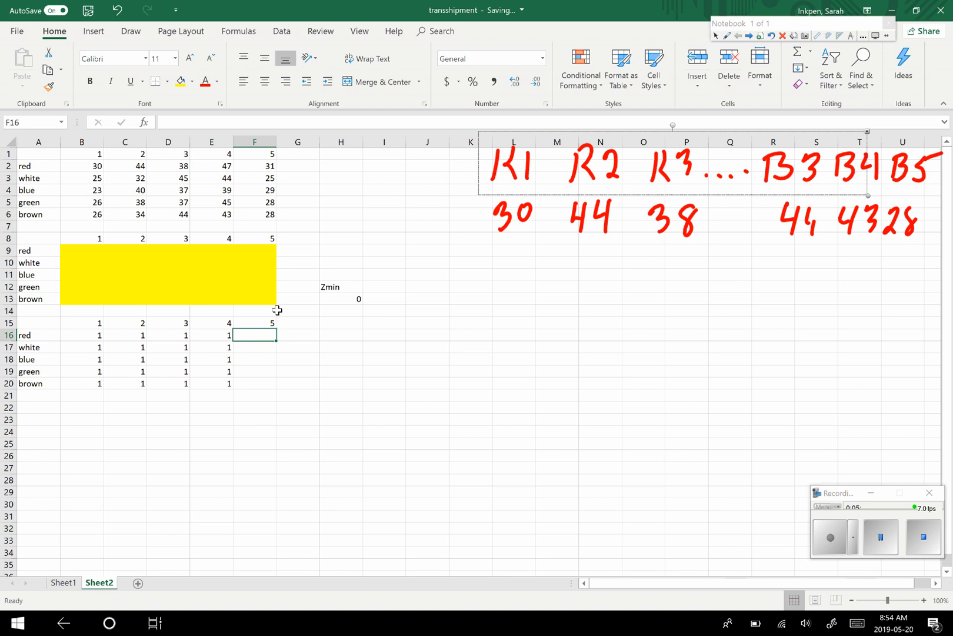
{"action": "type", "text": "1"}
{"action": "key", "text": "Return"}
{"action": "type", "text": "1"}
{"action": "key", "text": "Return"}
{"action": "type", "text": "1"}
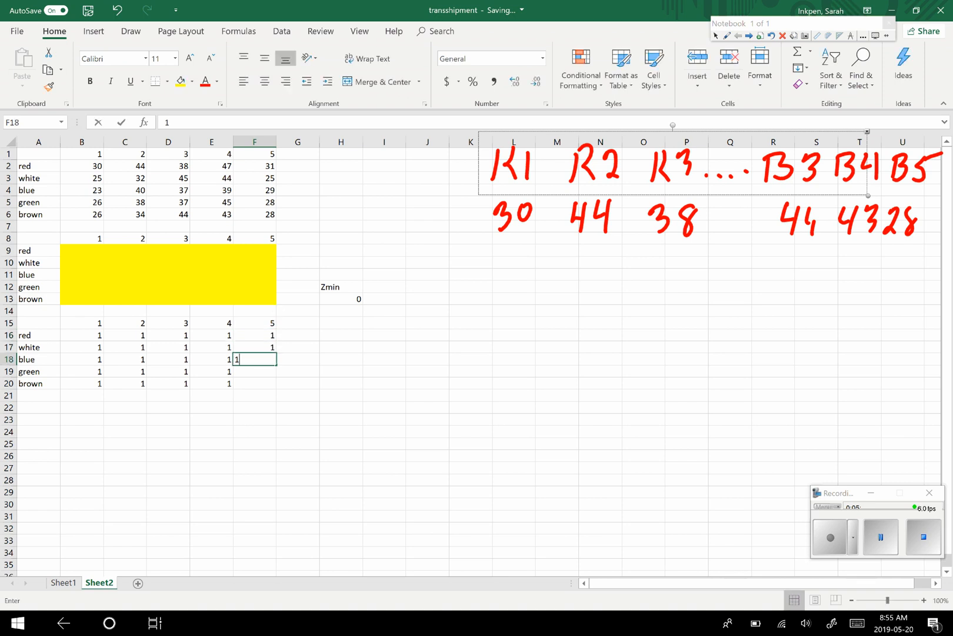
{"action": "key", "text": "Return"}
{"action": "type", "text": "1"}
{"action": "key", "text": "Return"}
{"action": "type", "text": "1"}
{"action": "key", "text": "ctrl+Return"}
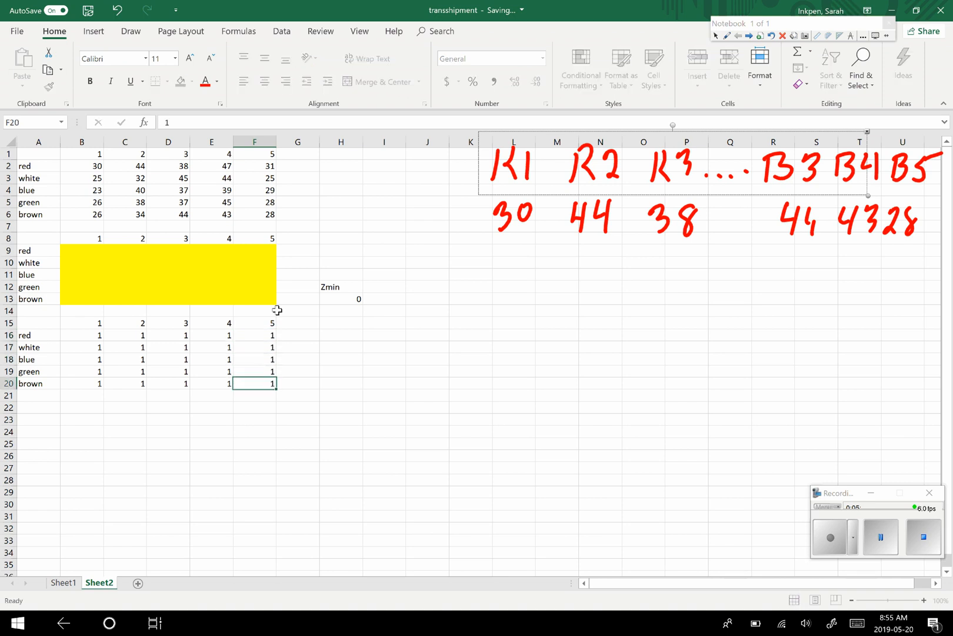
{"action": "key", "text": "Return"}
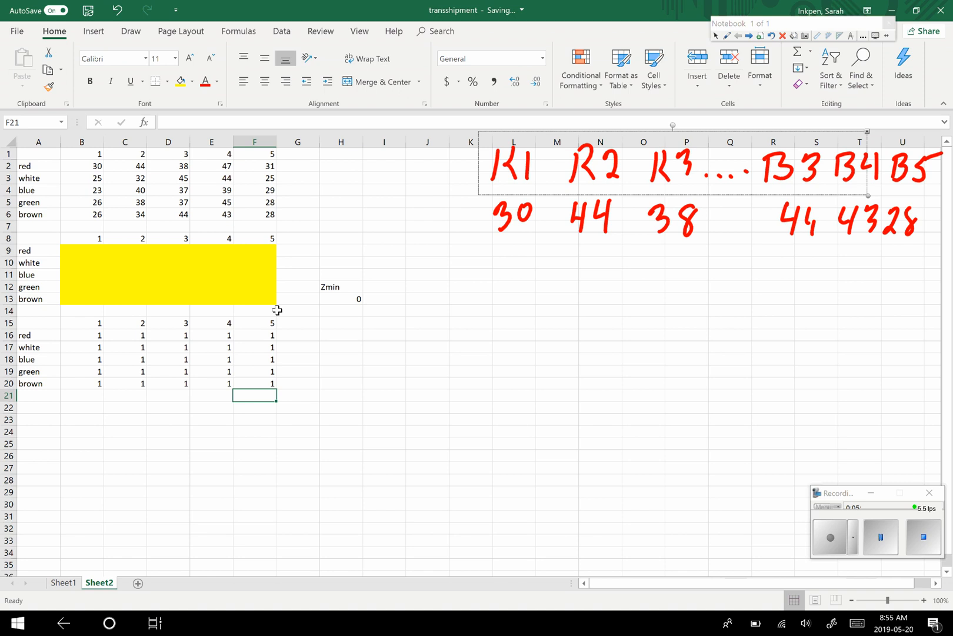
- Copy the colour labels in A16 to A20 into A23 to A27 for the constraint rows
{"action": "left_click", "coordinate": [160, 419]}
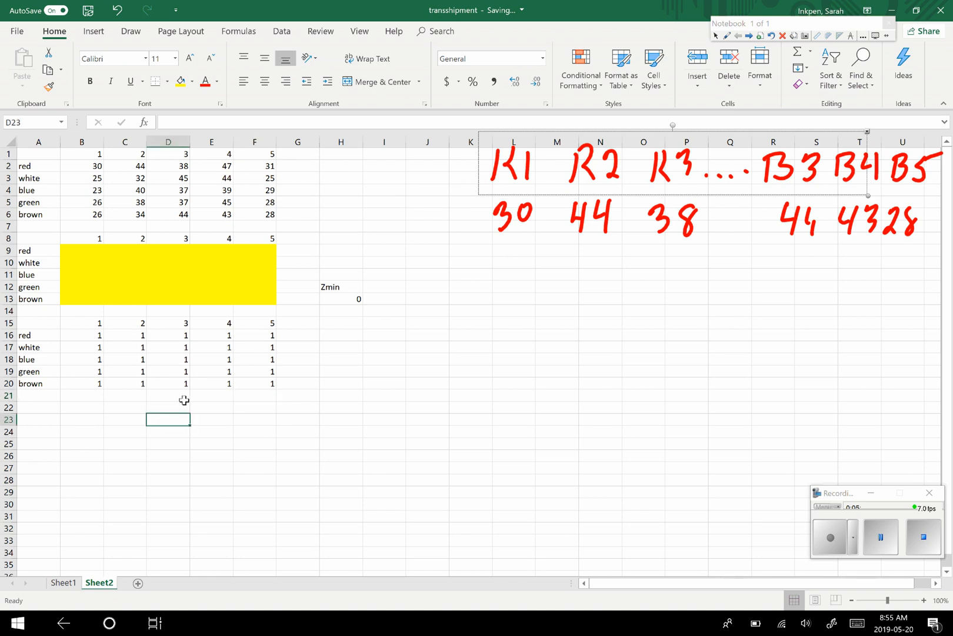
{"action": "left_click_drag", "start_coordinate": [38, 335], "coordinate": [37, 387]}
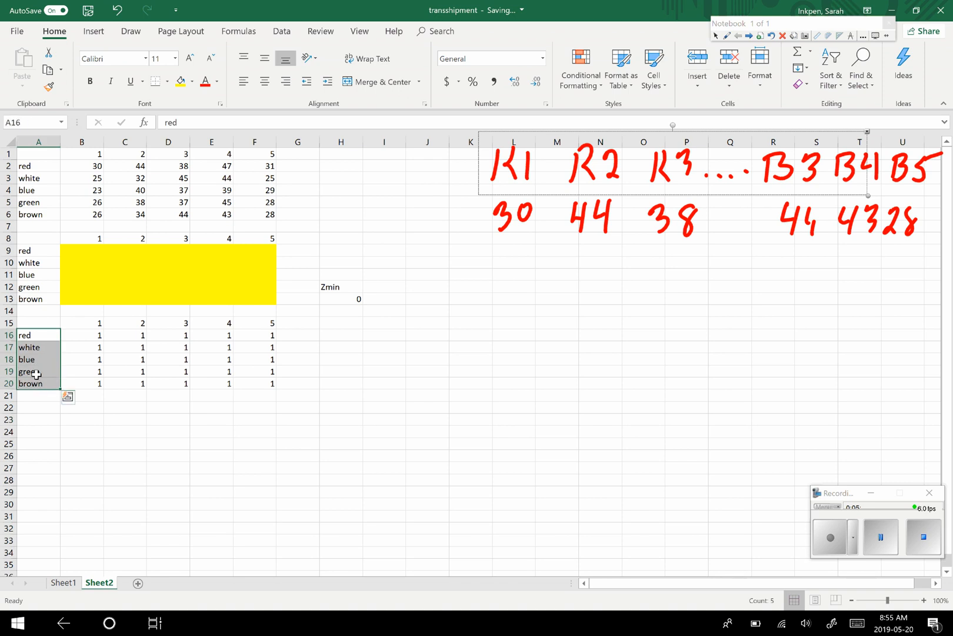
{"action": "key", "text": "ctrl+c"}
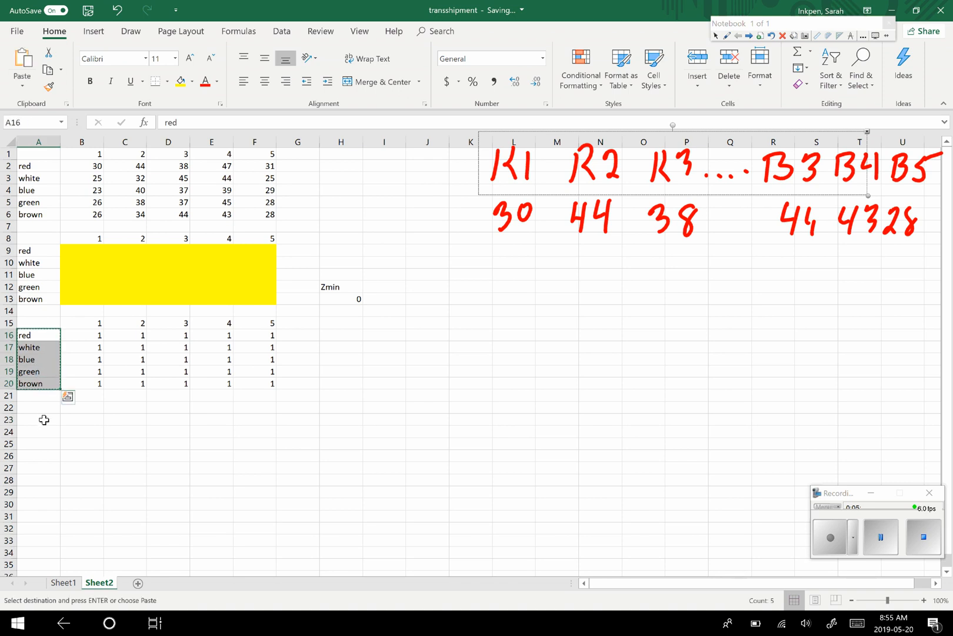
{"action": "left_click", "coordinate": [44, 422]}
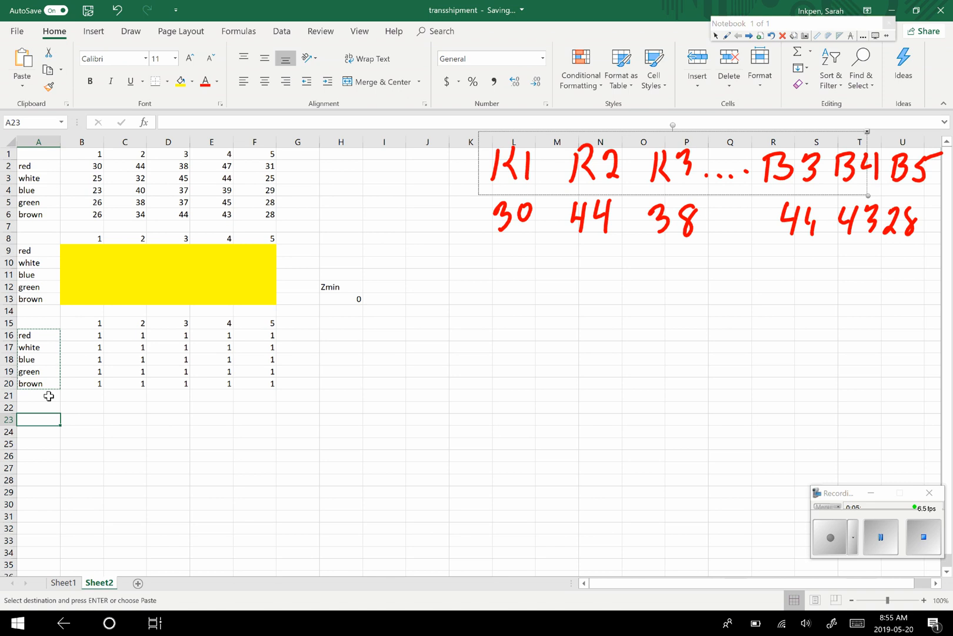
{"action": "key", "text": "ctrl+v"}
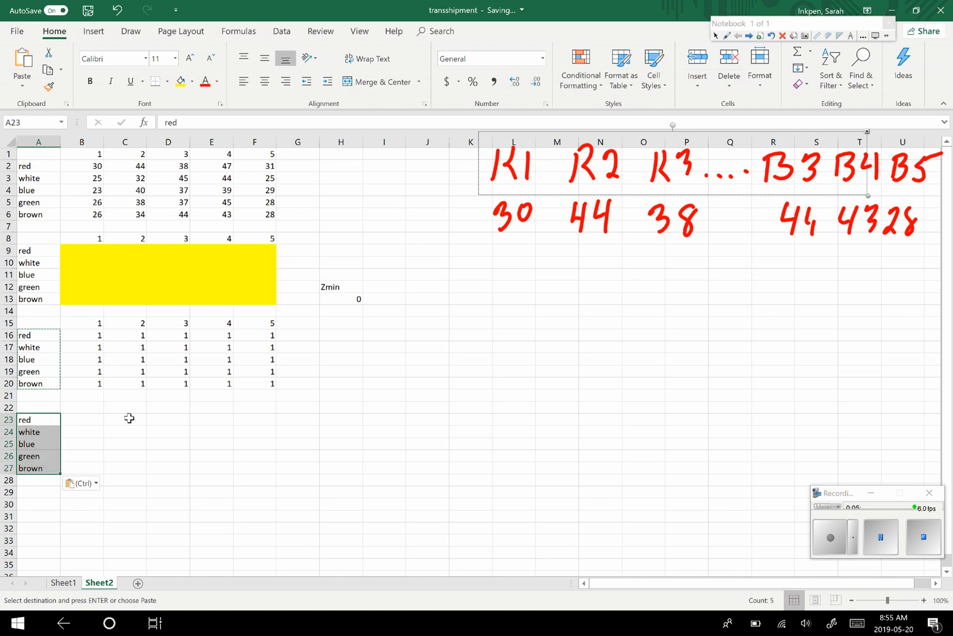
- Start a SUMPRODUCT formula in C23 of the red row with the arrays B16:F20 and B9:F13
{"action": "left_click", "coordinate": [135, 417]}
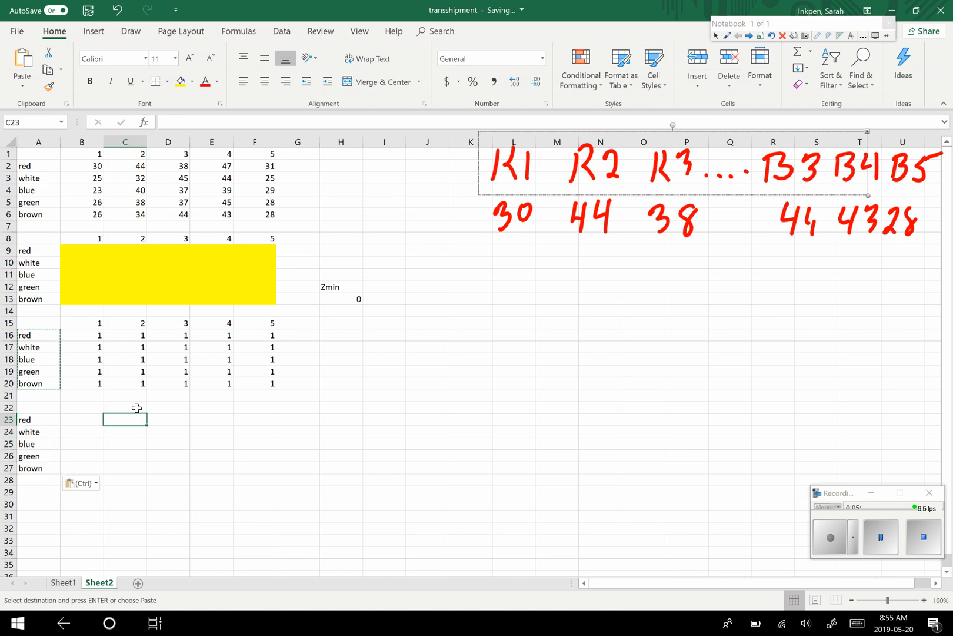
{"action": "type", "text": "="}
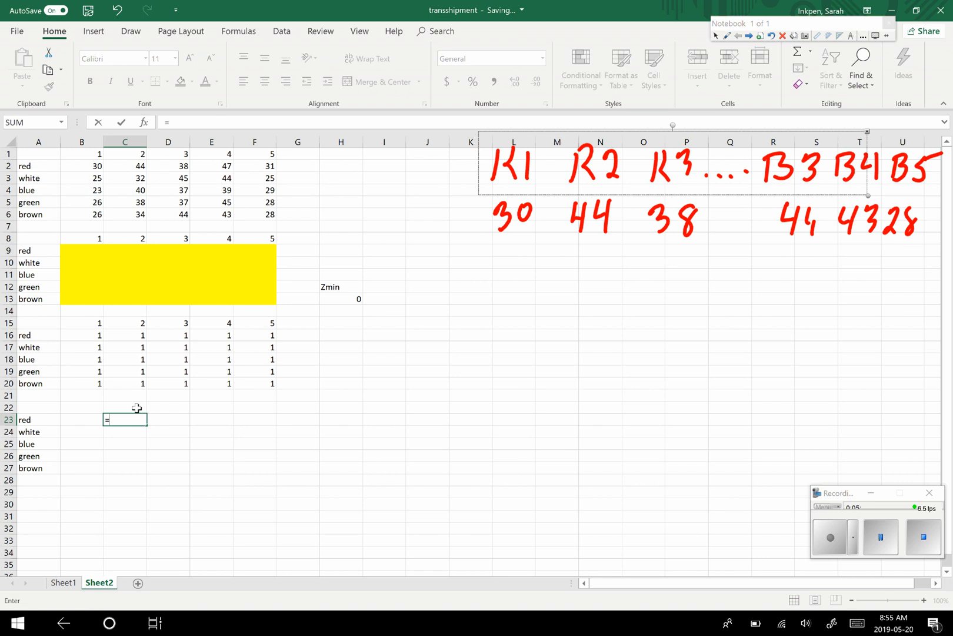
{"action": "type", "text": "sumpr"}
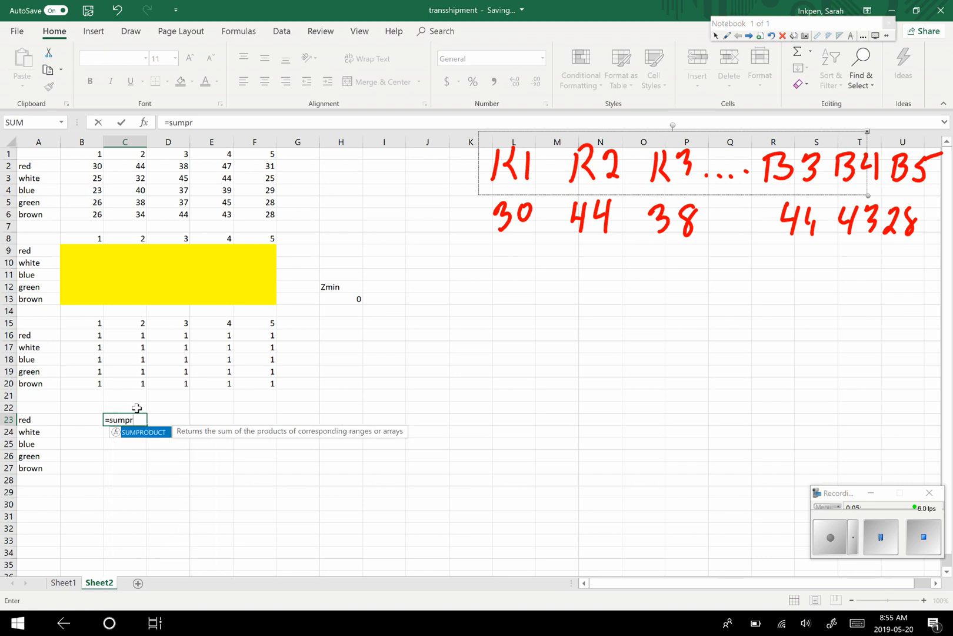
{"action": "type", "text": "oduct("}
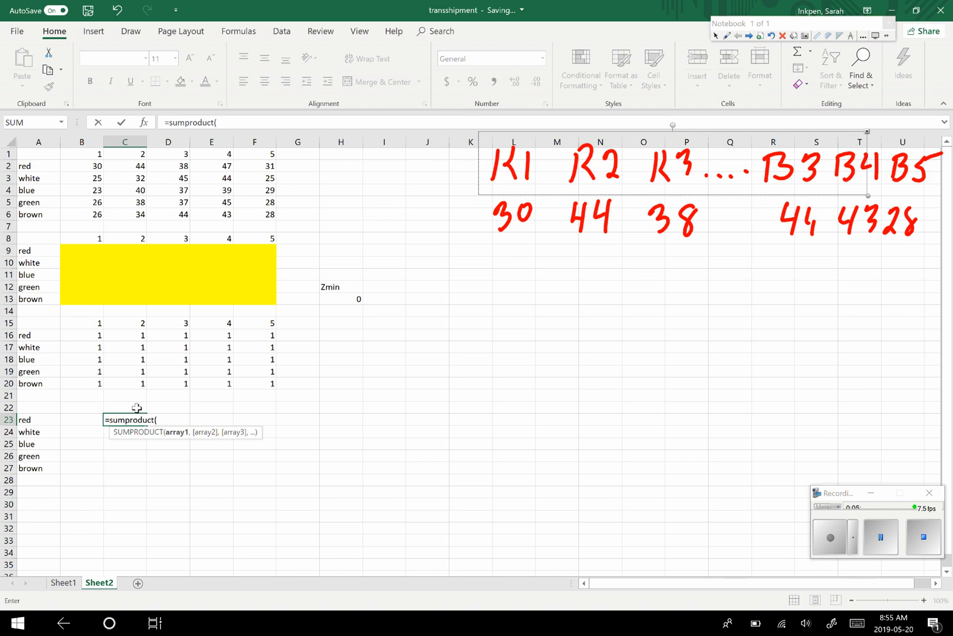
{"action": "left_click_drag", "start_coordinate": [87, 336], "coordinate": [271, 348]}
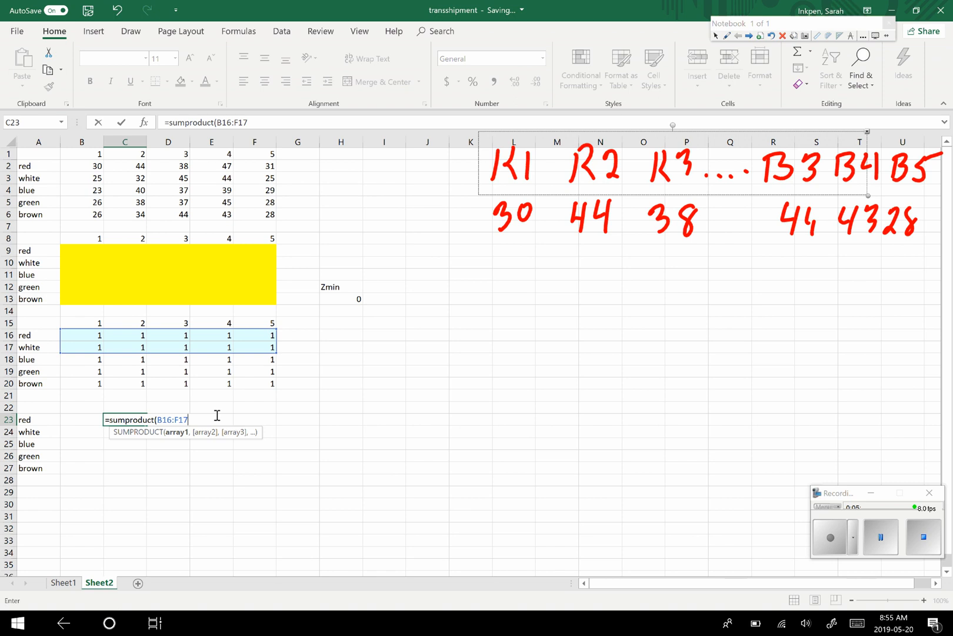
{"action": "left_click", "coordinate": [186, 421]}
{"action": "mouse_move", "coordinate": [271, 353]}
{"action": "left_mouse_down"}
{"action": "mouse_move", "coordinate": [273, 340]}
{"action": "mouse_move", "coordinate": [269, 347]}
{"action": "left_mouse_up"}
{"action": "key", "text": "BackSpace"}
{"action": "key", "text": "BackSpace"}
{"action": "key", "text": "BackSpace"}
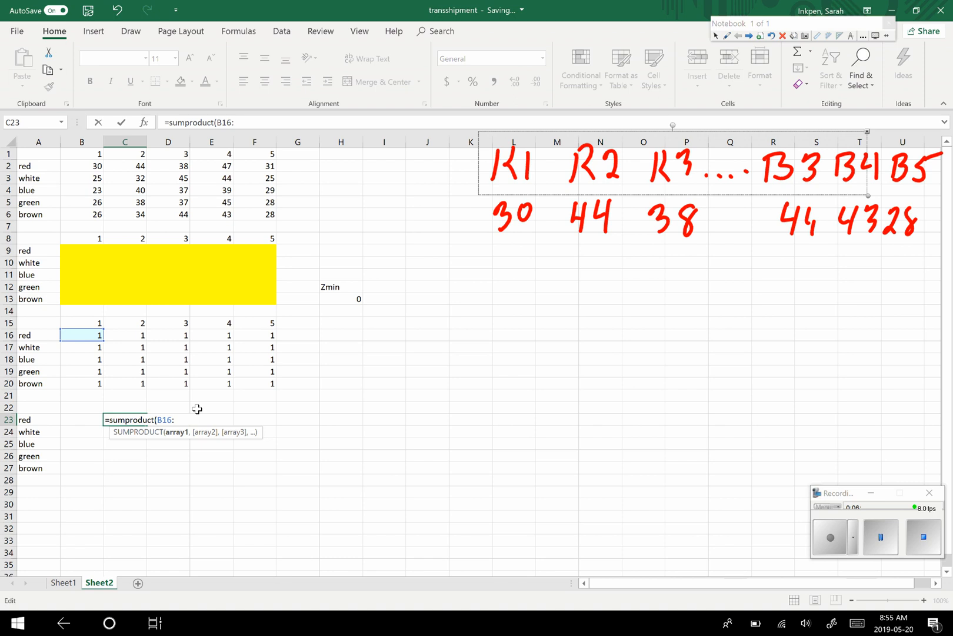
{"action": "type", "text": "f20"}
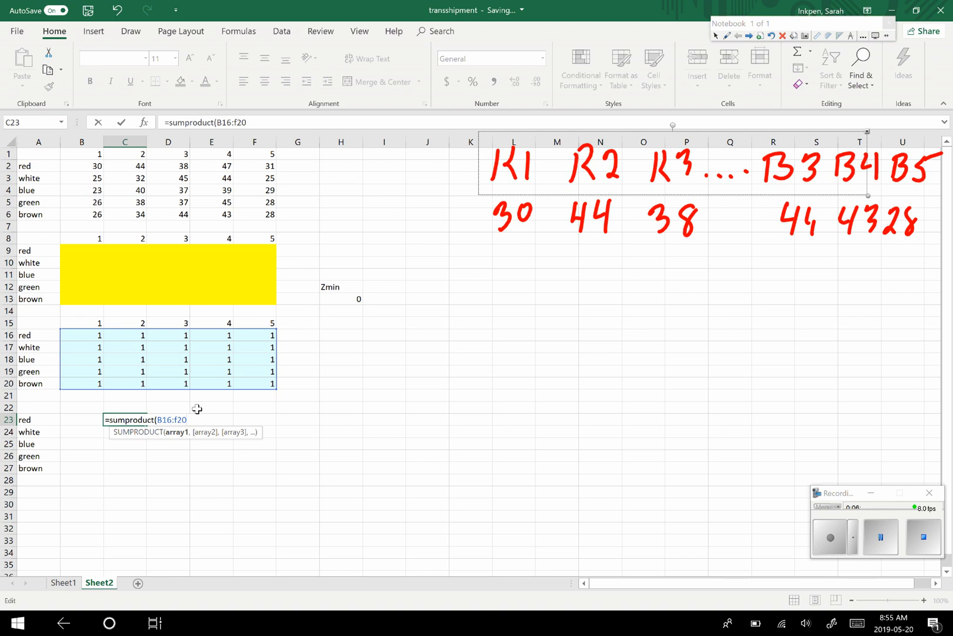
{"action": "type", "text": ","}
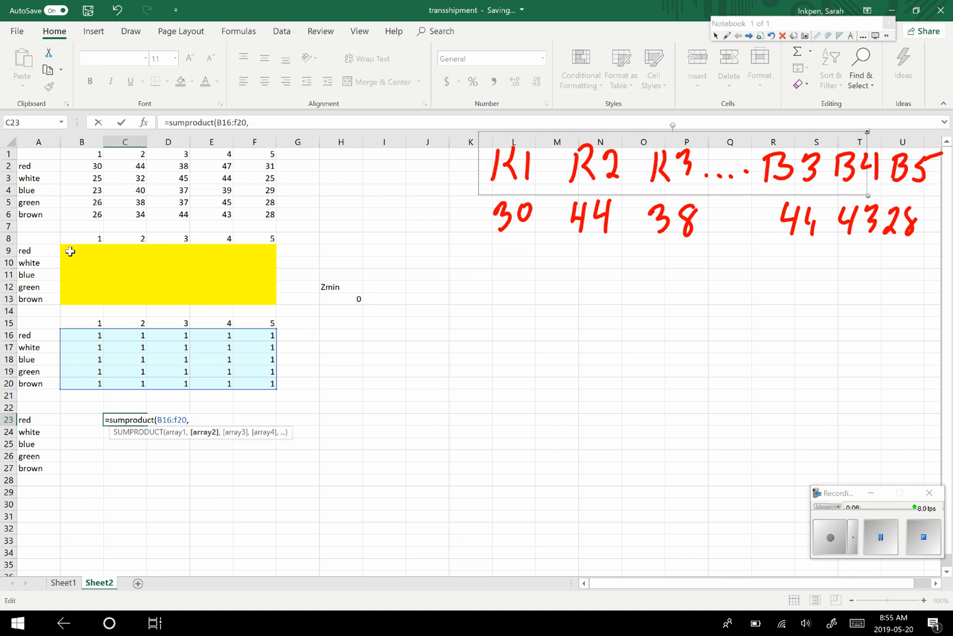
{"action": "left_click_drag", "start_coordinate": [70, 252], "coordinate": [256, 286]}
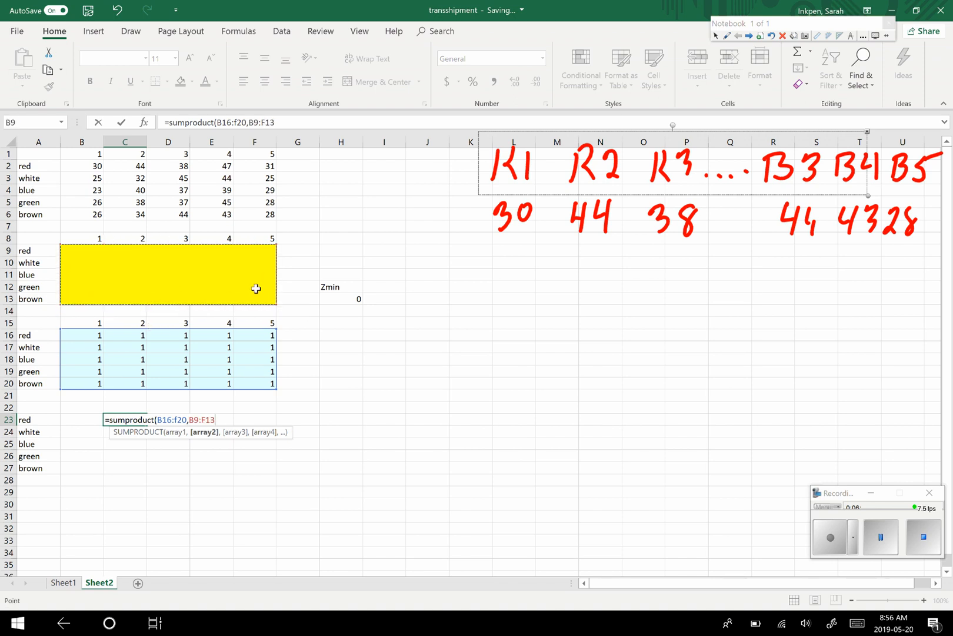
{"action": "type", "text": ")"}
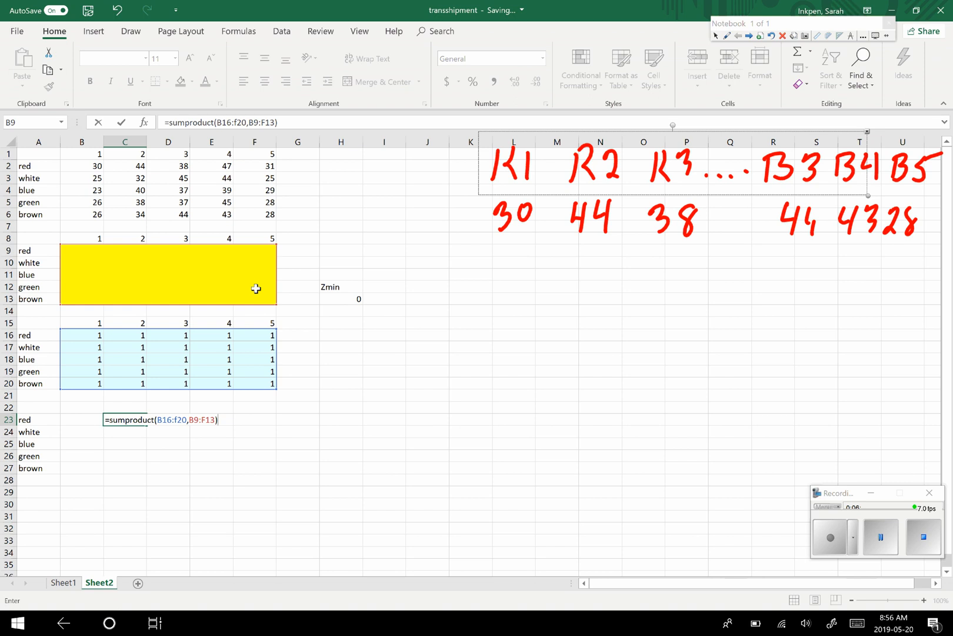
- Correct the SUMPRODUCT arrays in C23 to red's rows only, B16:F16 and B9:F9, and enter the formula
{"action": "key", "text": "BackSpace"}
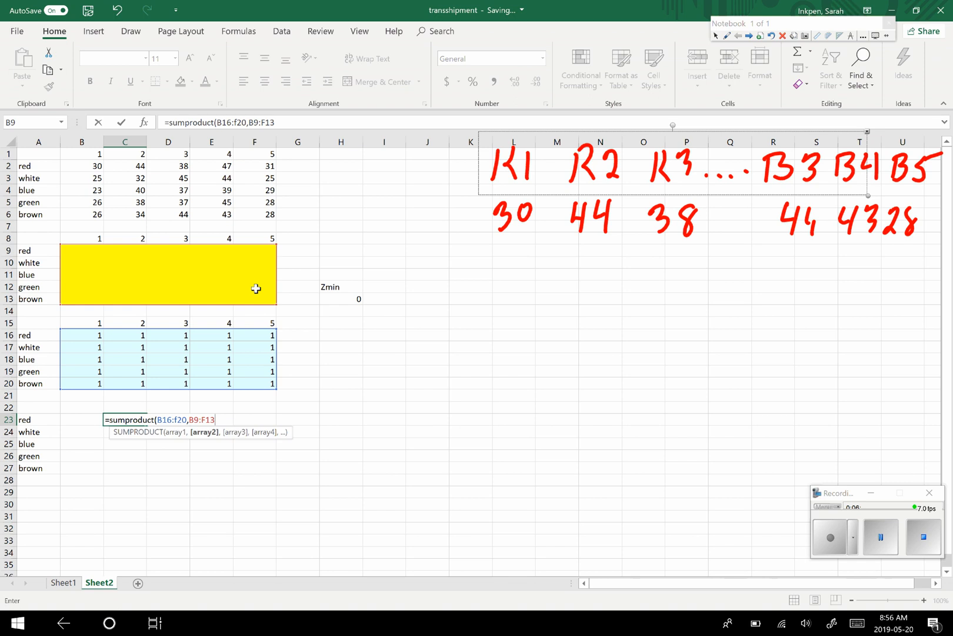
{"action": "key", "text": "BackSpace"}
{"action": "key", "text": "BackSpace"}
{"action": "key", "text": "BackSpace"}
{"action": "key", "text": "BackSpace"}
{"action": "key", "text": "BackSpace"}
{"action": "key", "text": "BackSpace"}
{"action": "key", "text": "BackSpace"}
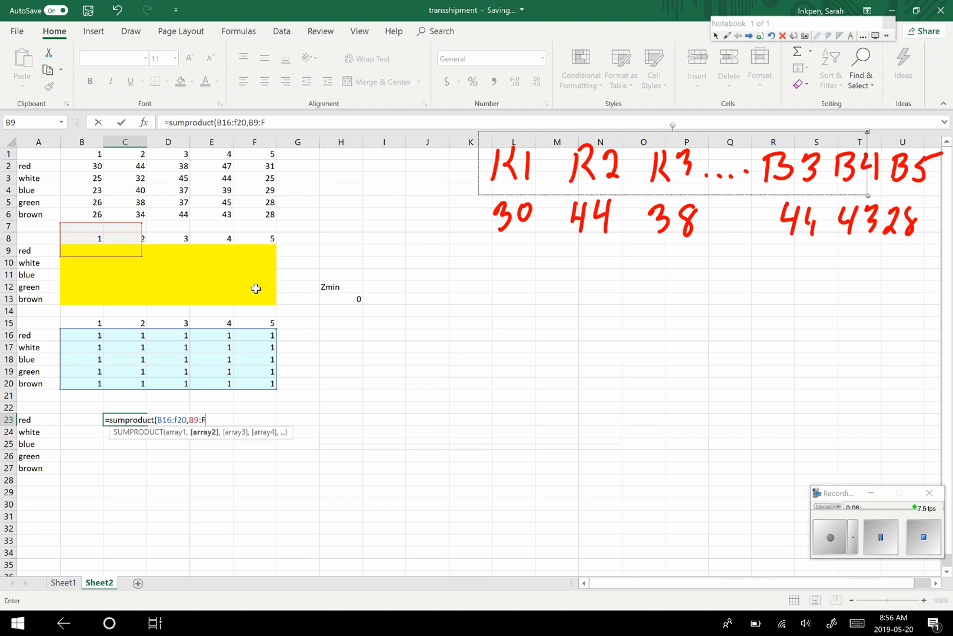
{"action": "key", "text": "BackSpace"}
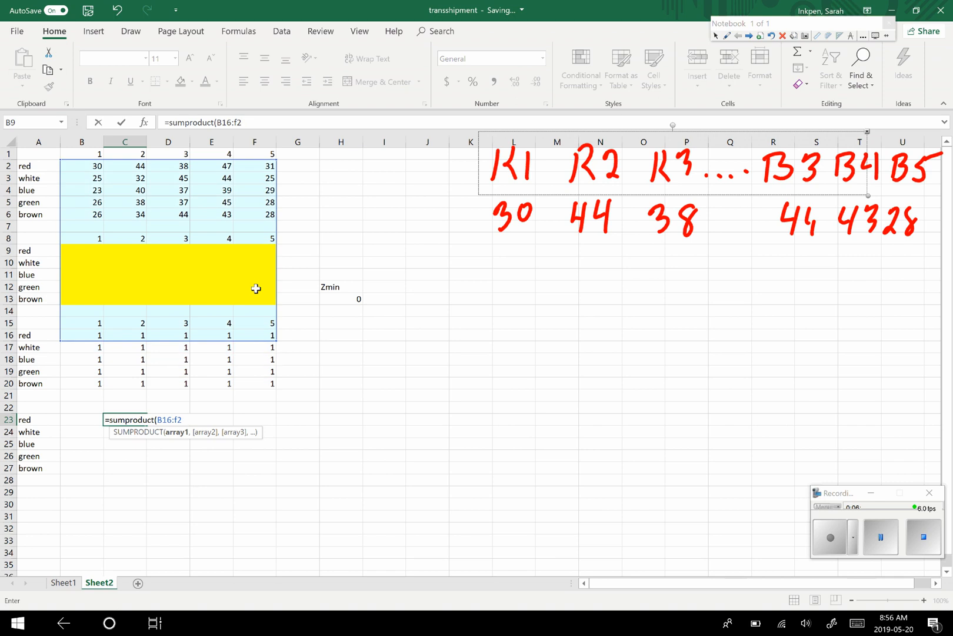
{"action": "key", "text": "BackSpace"}
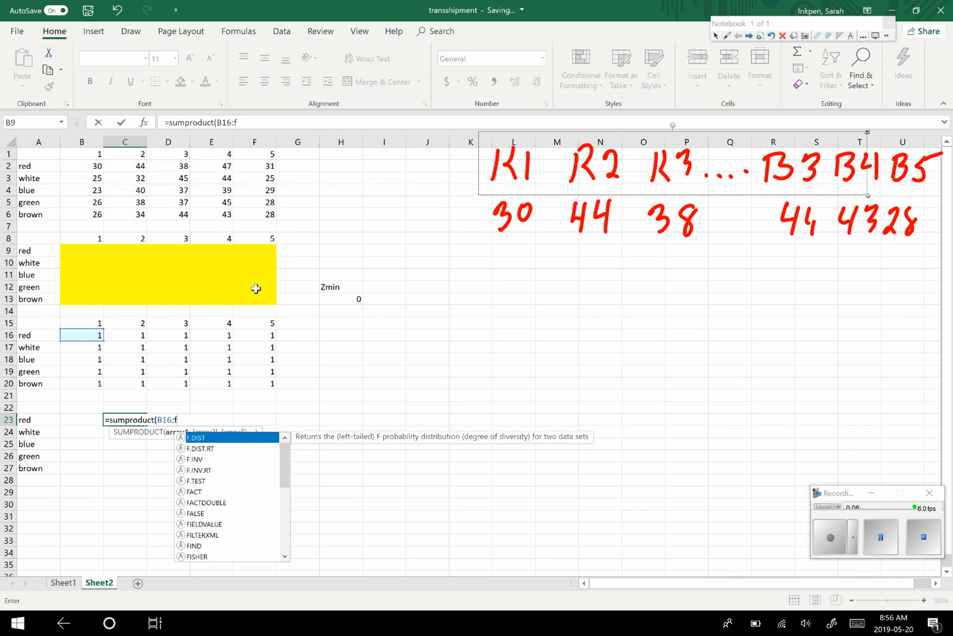
{"action": "type", "text": "16"}
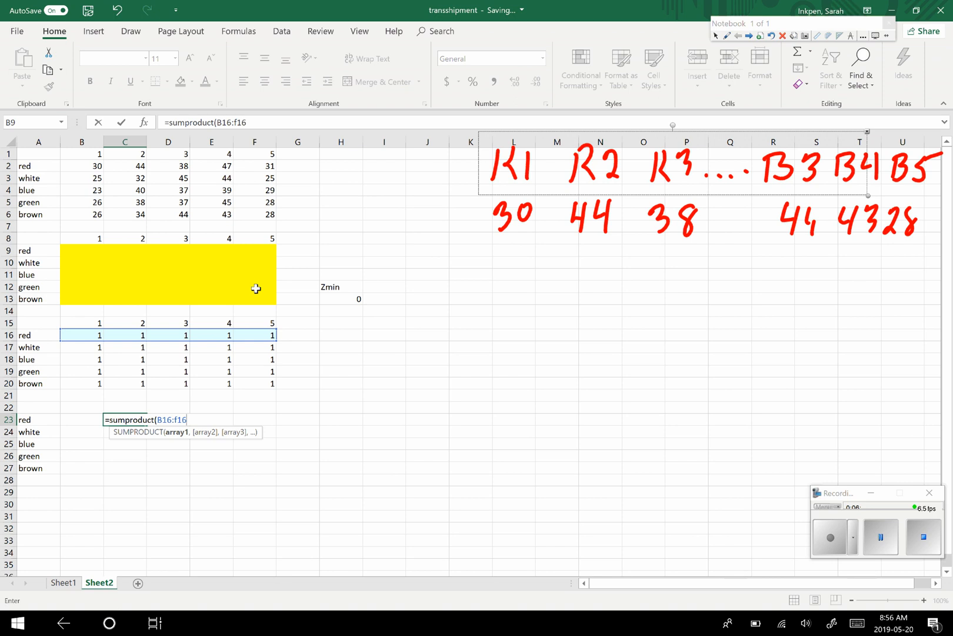
{"action": "type", "text": ","}
{"action": "left_click_drag", "start_coordinate": [67, 251], "coordinate": [270, 252]}
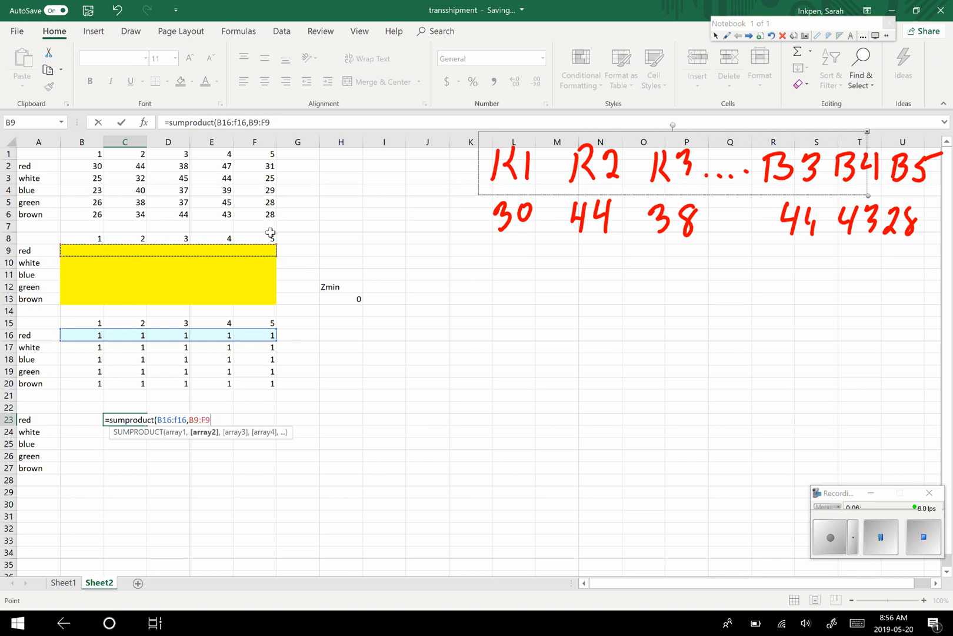
{"action": "type", "text": ")"}
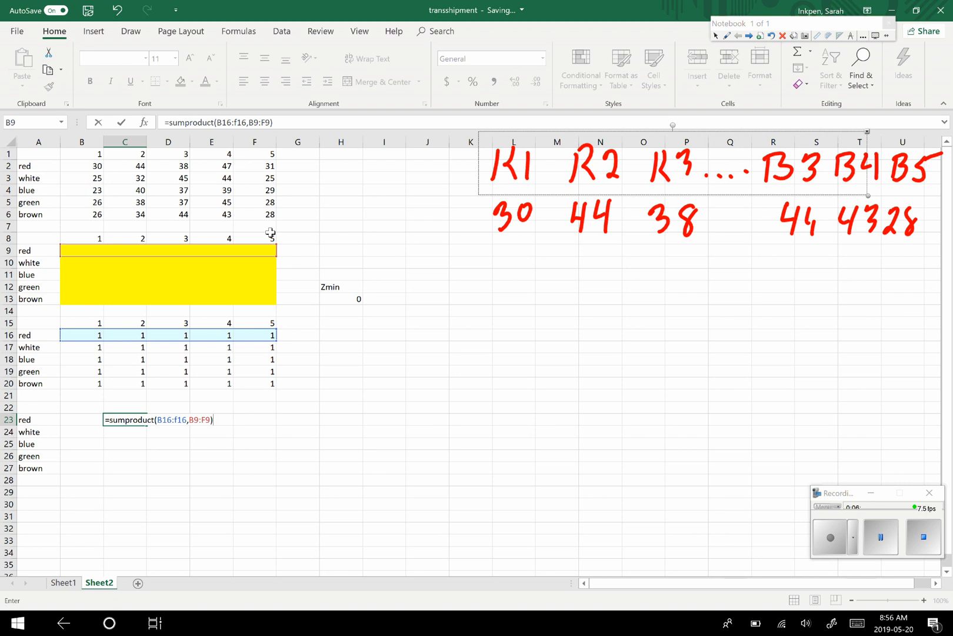
{"action": "key", "text": "BackSpace"}
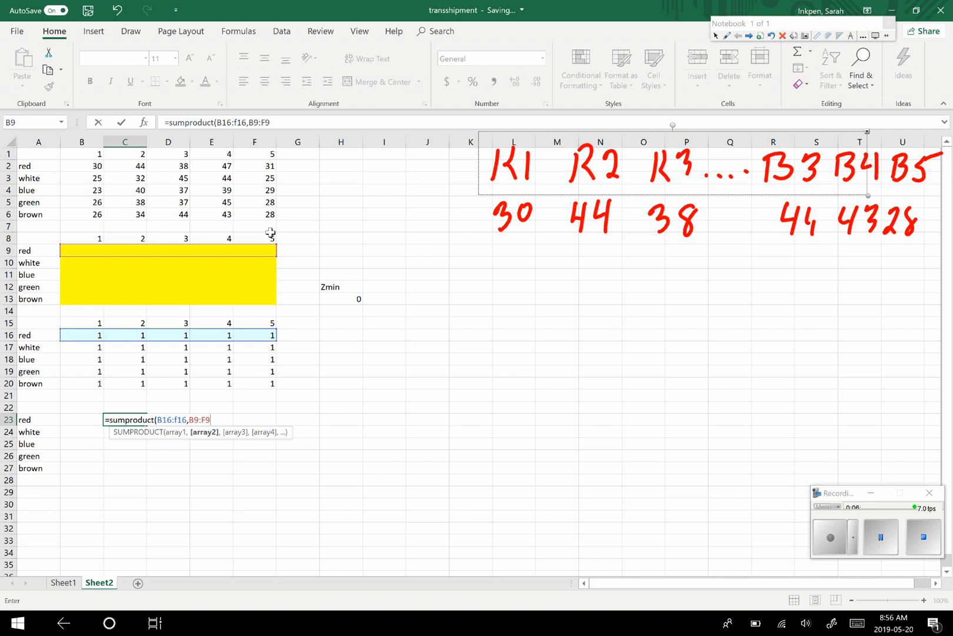
{"action": "key", "text": "Return"}
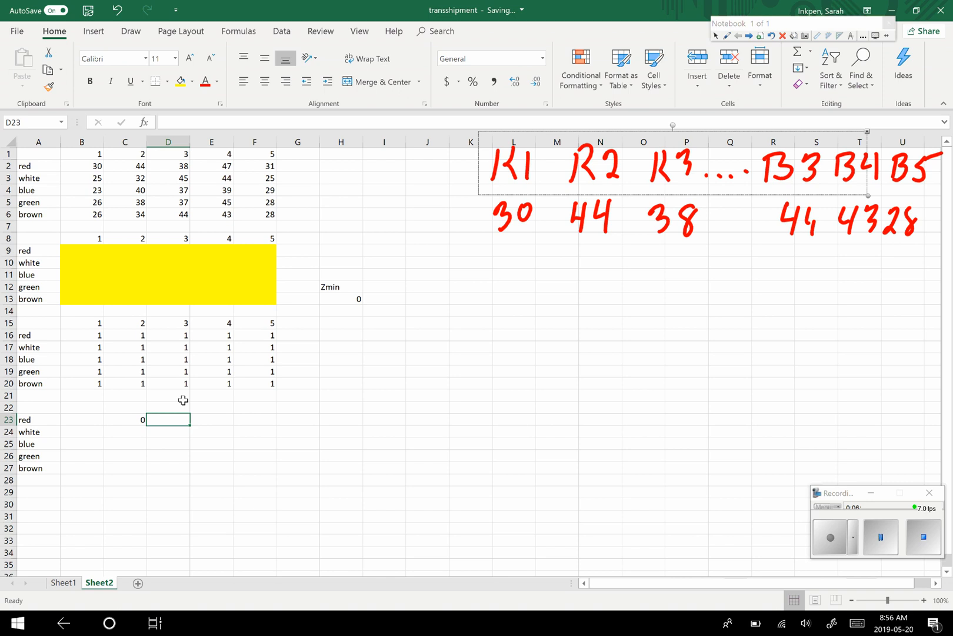
- Complete the red constraint with an equals sign in D23 and a right-hand side of 1 in E23
{"action": "type", "text": "="}
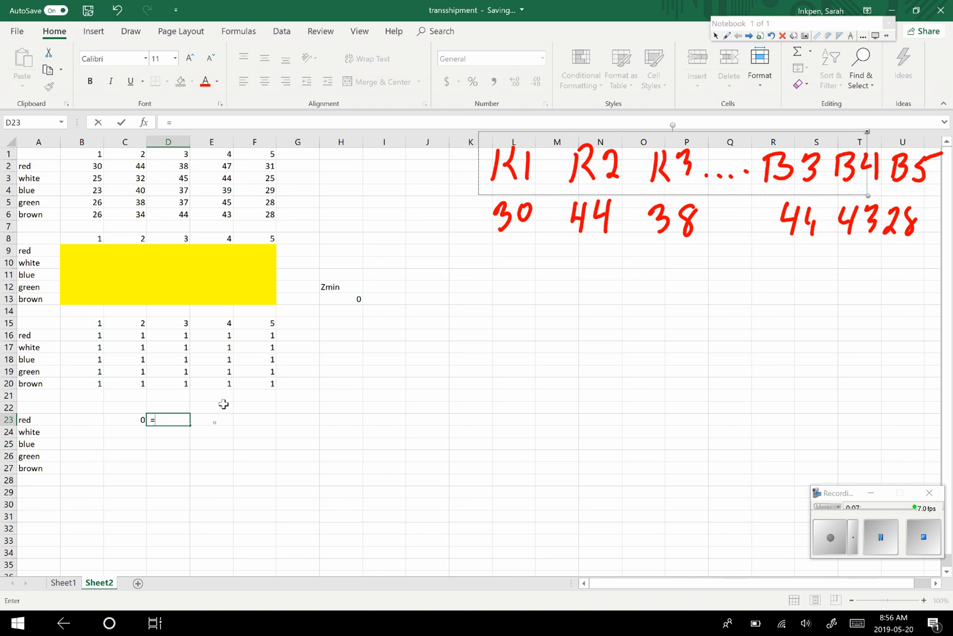
{"action": "key", "text": "Tab"}
{"action": "type", "text": "1"}
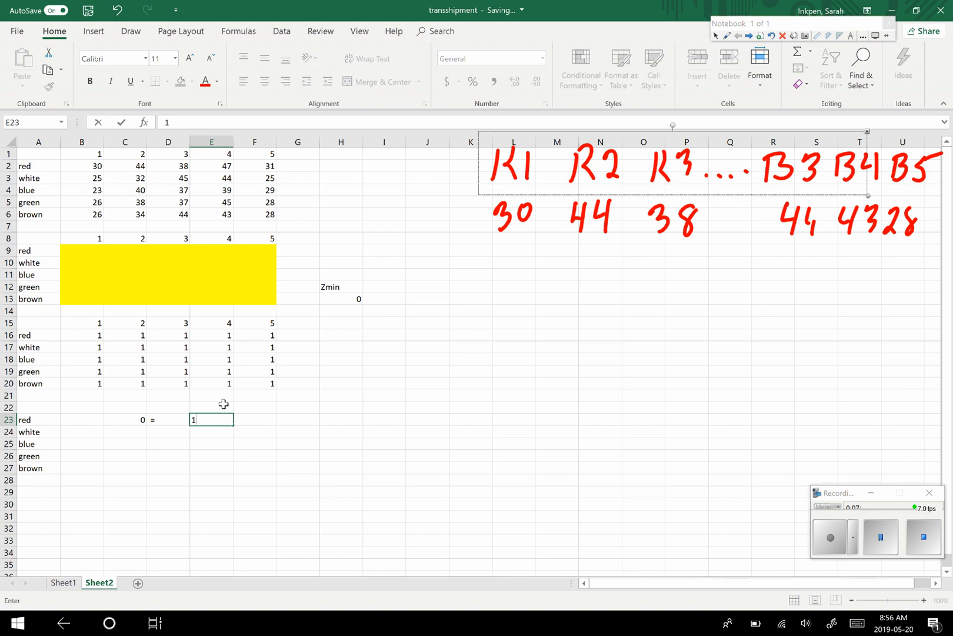
- Fill the SUMPRODUCT formula in C23 and the equals sign in D23 down through row 27
{"action": "left_click", "coordinate": [125, 422]}
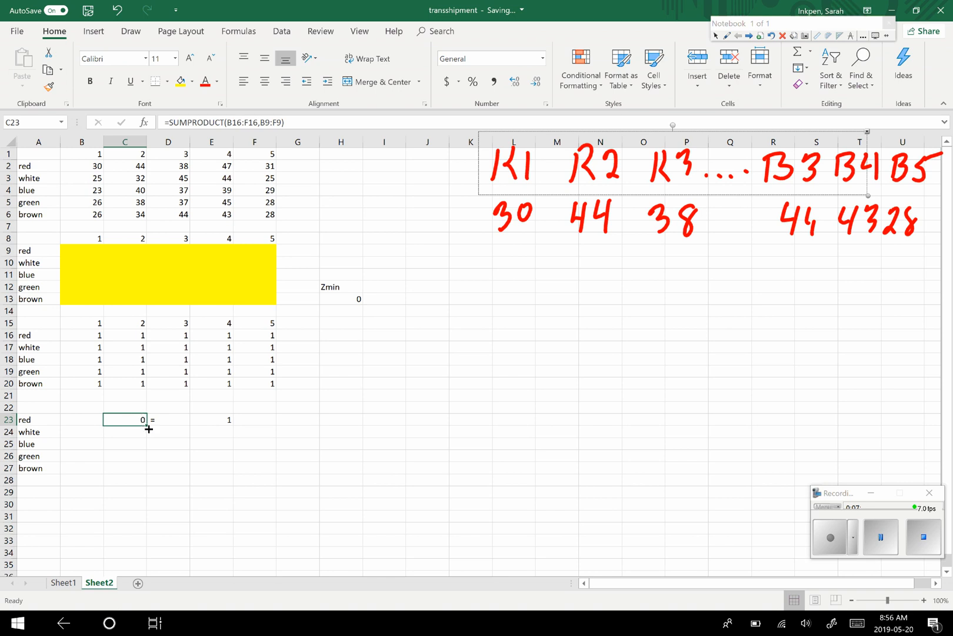
{"action": "left_click_drag", "start_coordinate": [147, 425], "coordinate": [142, 472]}
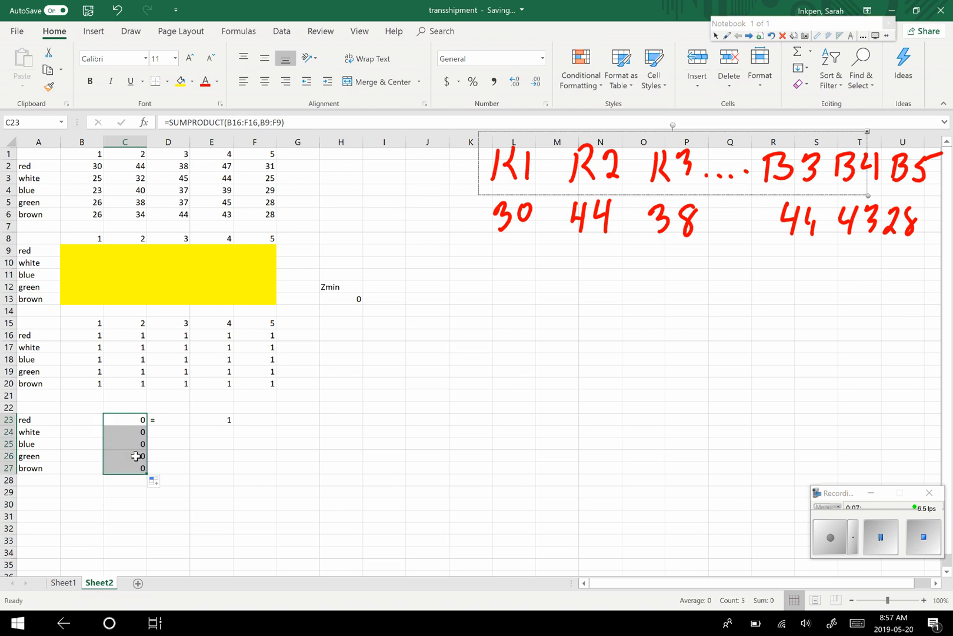
{"action": "left_click", "coordinate": [177, 421]}
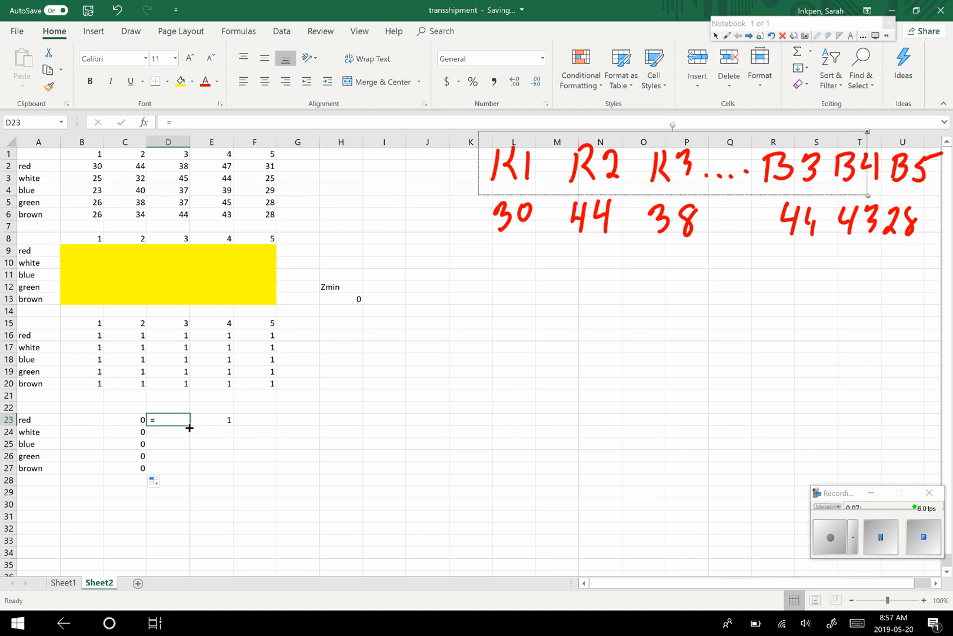
{"action": "left_click_drag", "start_coordinate": [189, 428], "coordinate": [186, 471]}
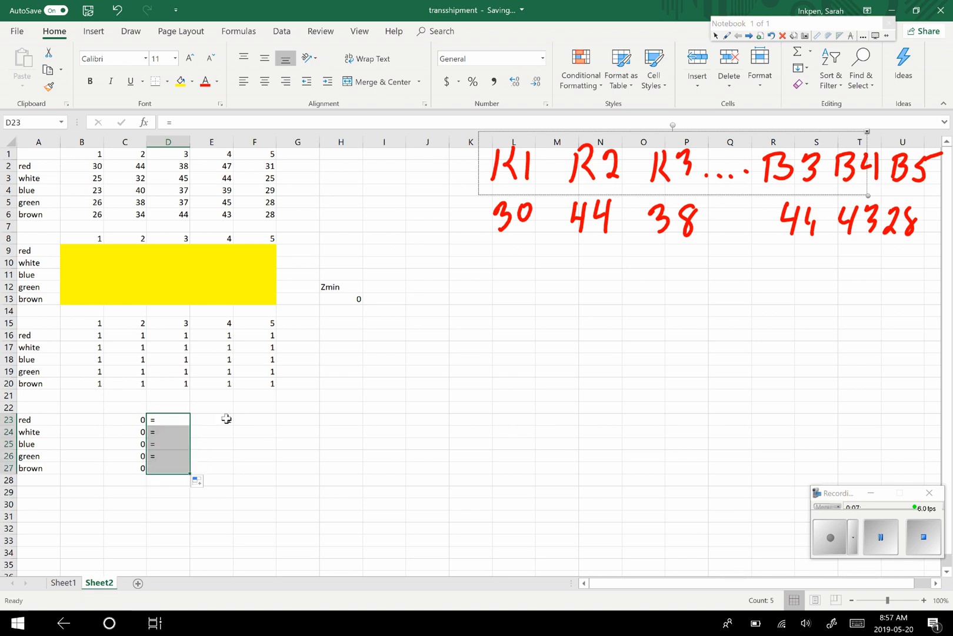
- Enter 1 as the right-hand side for the white, blue, green and brown constraints, cells E24 to E27
{"action": "left_click", "coordinate": [226, 419]}
{"action": "type", "text": "1"}
{"action": "key", "text": "ctrl+Return"}
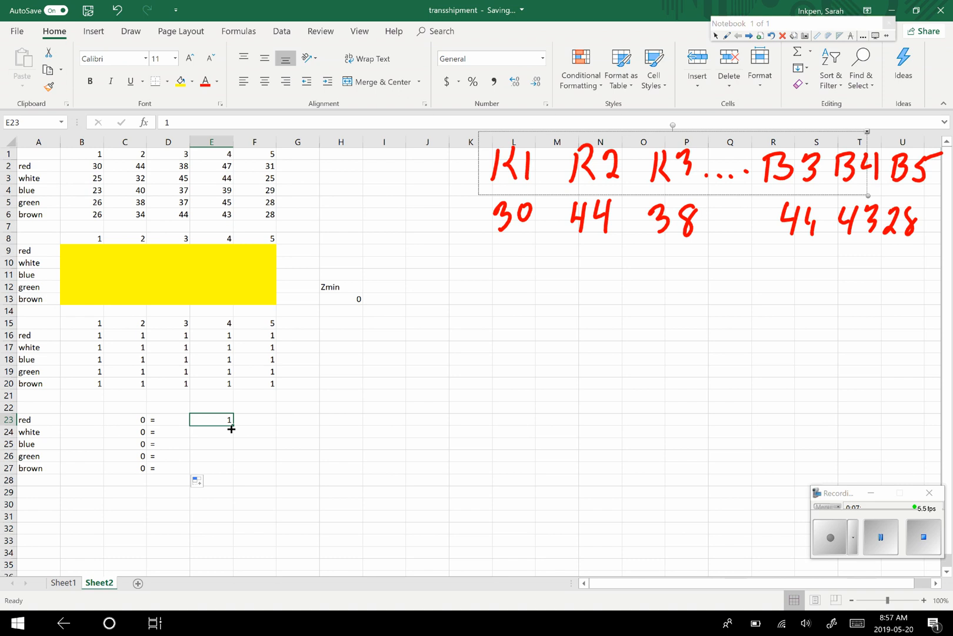
{"action": "left_click_drag", "start_coordinate": [231, 431], "coordinate": [227, 469]}
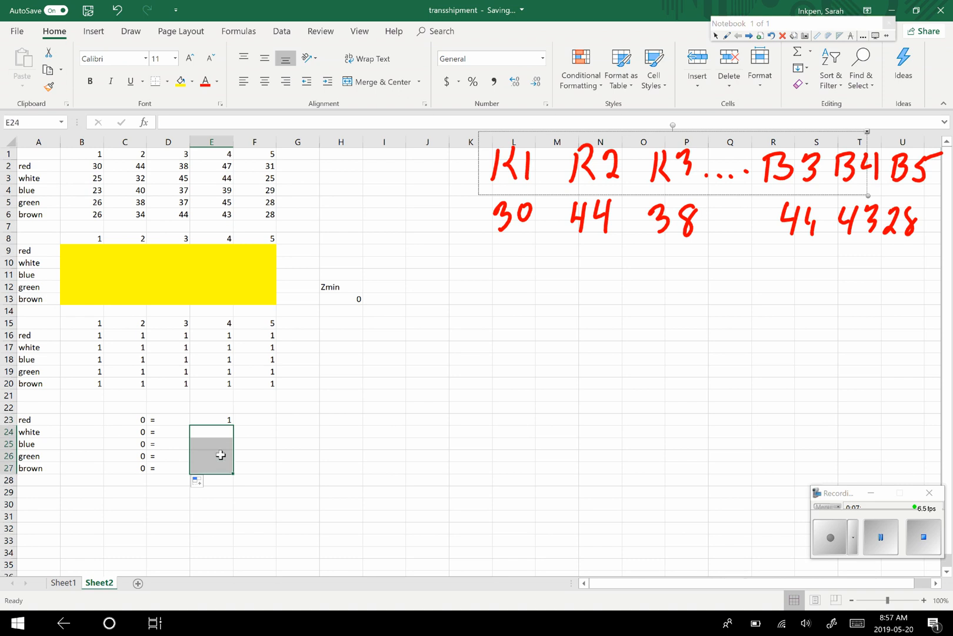
{"action": "left_click", "coordinate": [219, 431]}
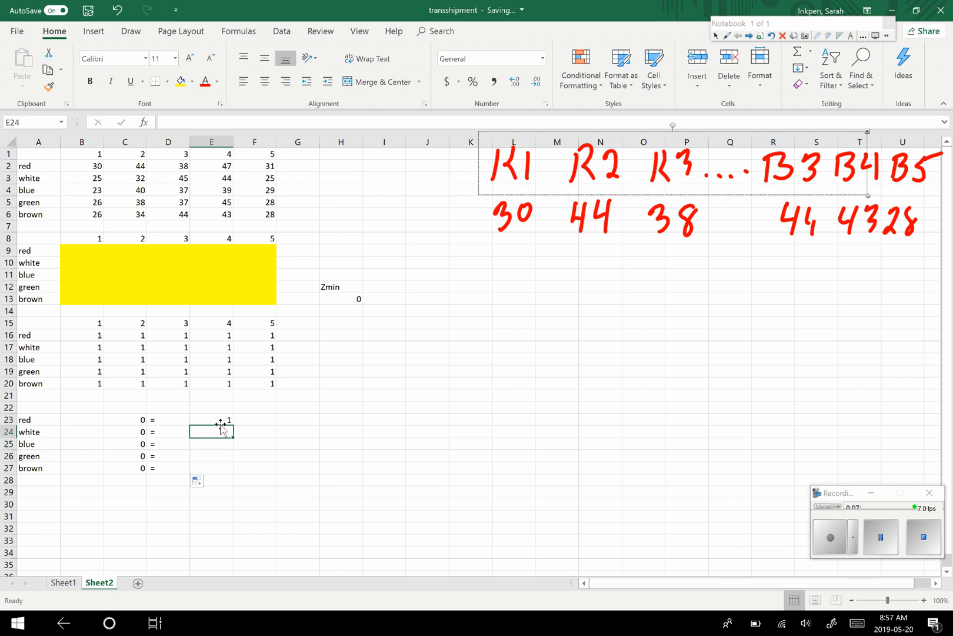
{"action": "type", "text": "1"}
{"action": "key", "text": "Return"}
{"action": "type", "text": "1"}
{"action": "key", "text": "Return"}
{"action": "type", "text": "1"}
{"action": "key", "text": "Return"}
{"action": "type", "text": "1"}
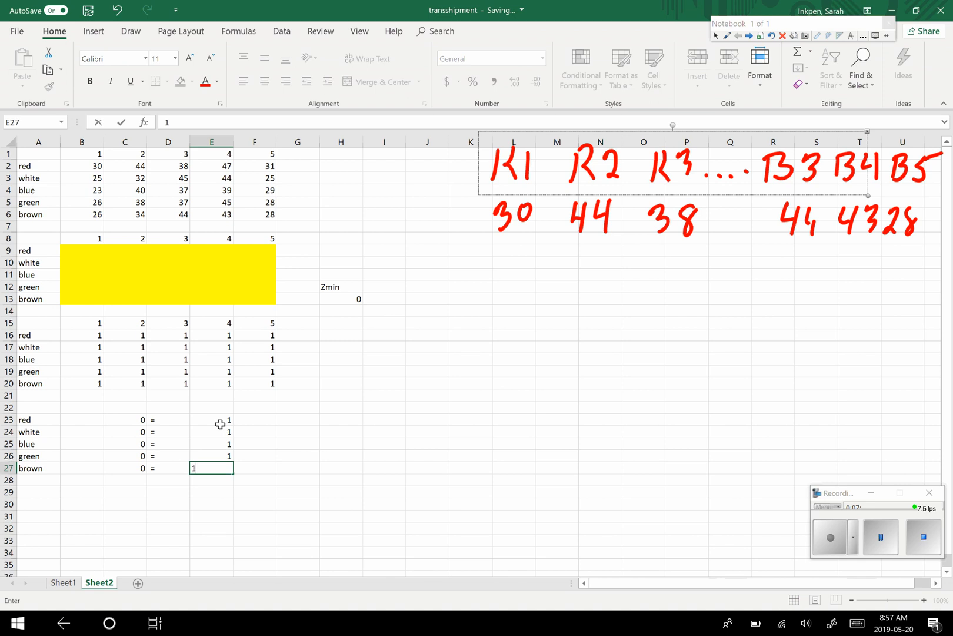
{"action": "key", "text": "Return"}
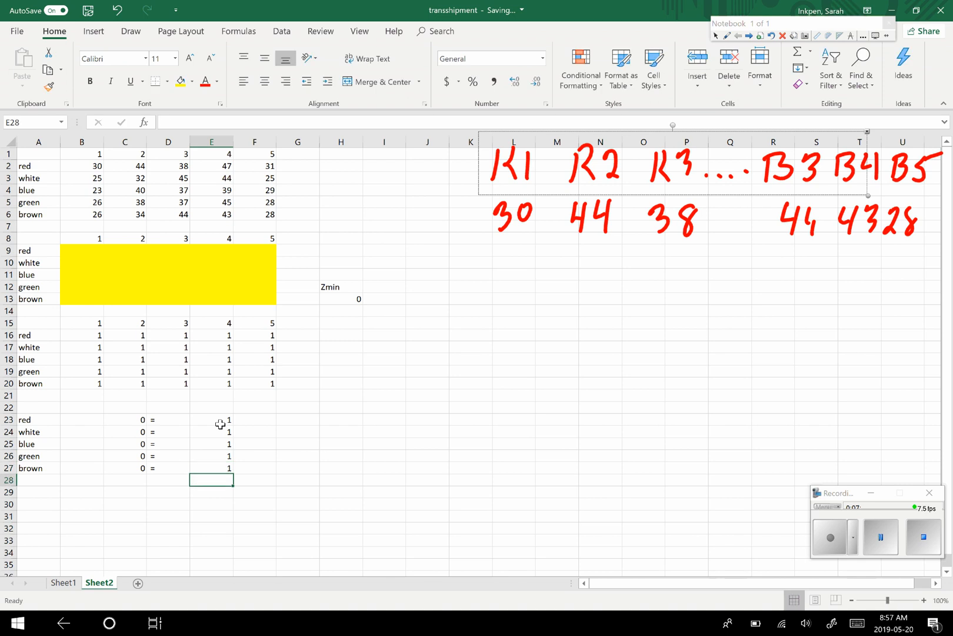
- Enter 1 in cell A28 as the label of the first numbered-column constraint, below brown
{"action": "left_click", "coordinate": [36, 480]}
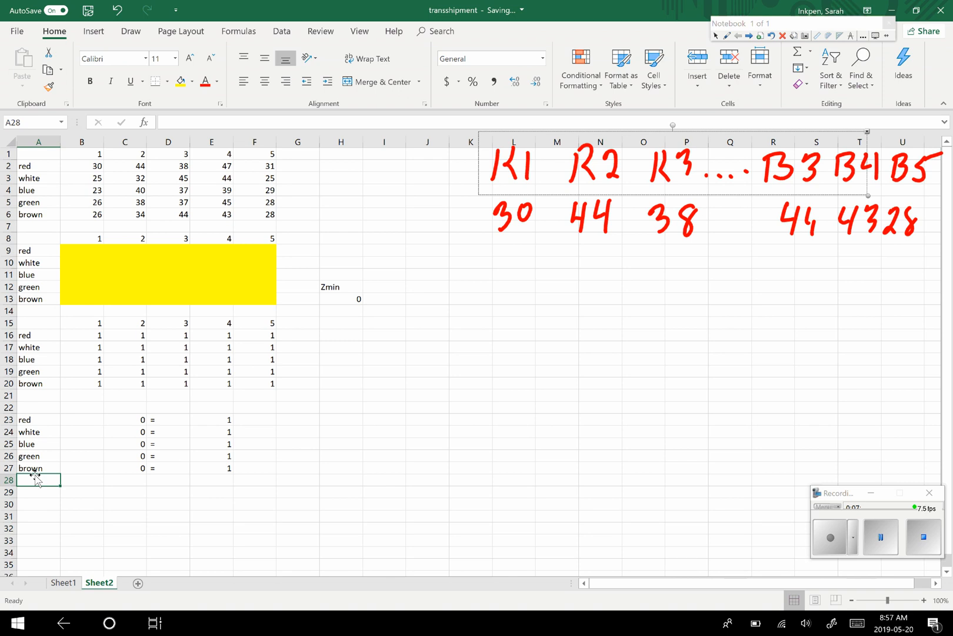
{"action": "type", "text": "1"}
{"action": "key", "text": "Return"}
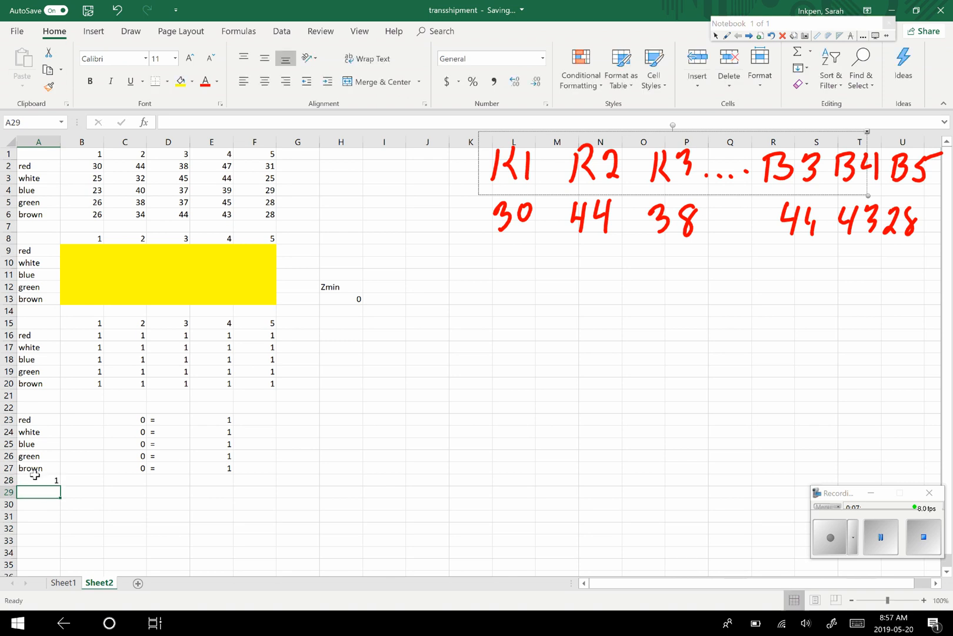
{"action": "type", "text": "1"}
{"action": "key", "text": "Return"}
{"action": "type", "text": "1"}
{"action": "key", "text": "Return"}
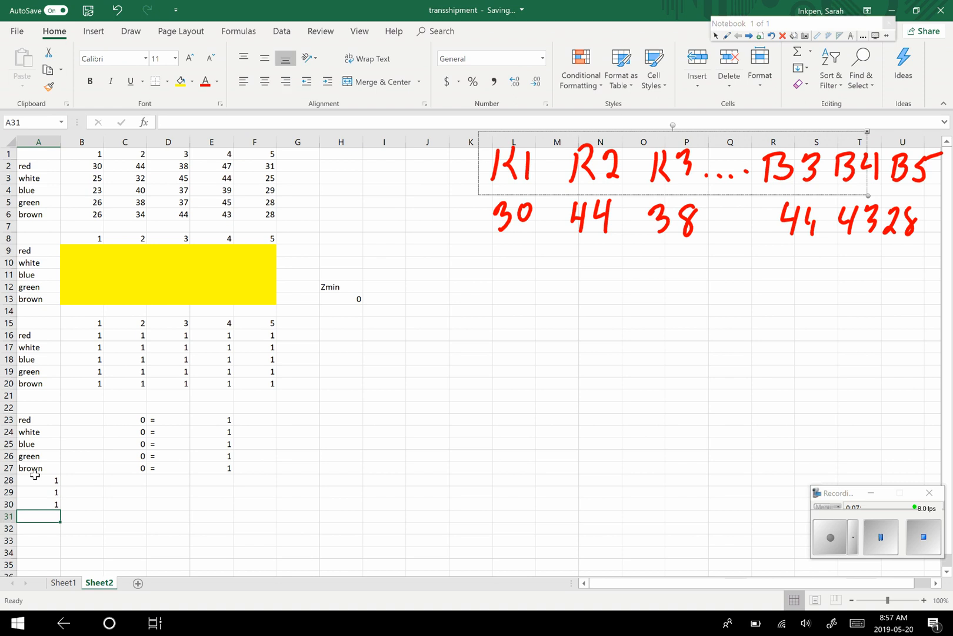
{"action": "type", "text": "1"}
{"action": "key", "text": "Return"}
{"action": "type", "text": "1"}
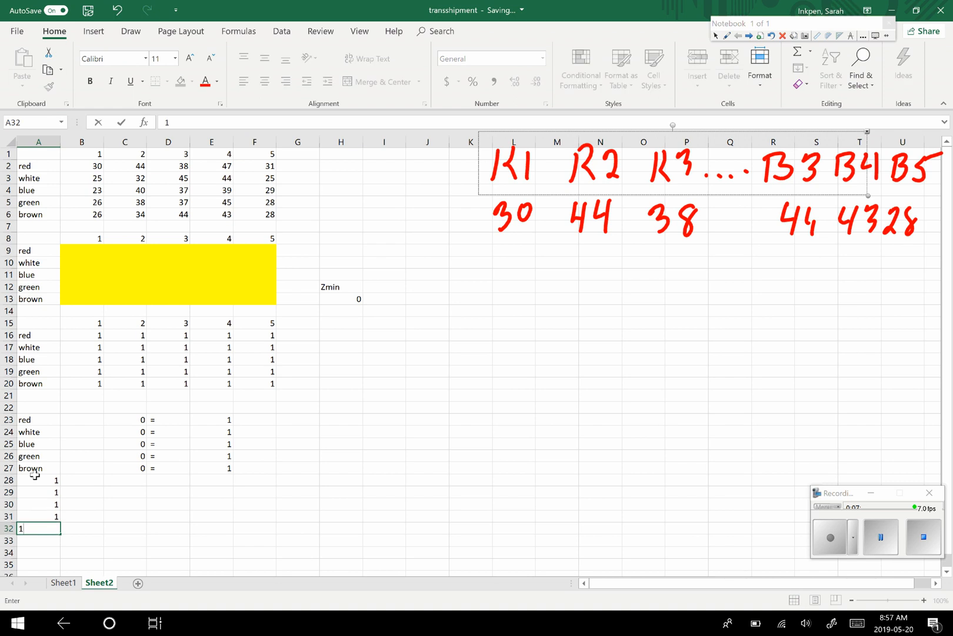
- Number the constraint labels in cells A29 to A32 as 2, 3, 4 and 5
{"action": "key", "text": "Up"}
{"action": "key", "text": "Up"}
{"action": "key", "text": "Up"}
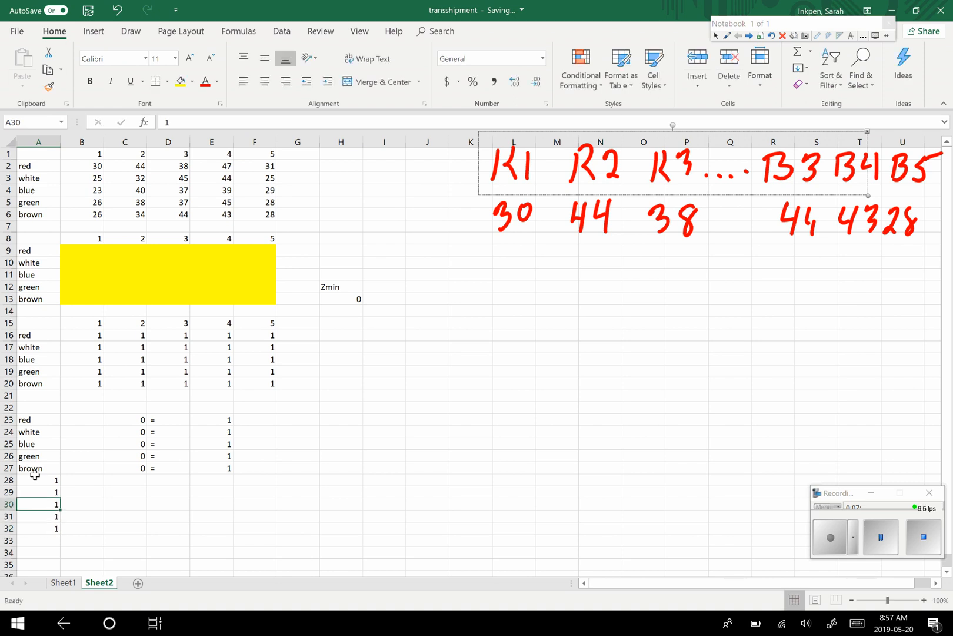
{"action": "type", "text": "2"}
{"action": "key", "text": "Return"}
{"action": "type", "text": "3"}
{"action": "key", "text": "Return"}
{"action": "type", "text": "4"}
{"action": "key", "text": "Return"}
{"action": "type", "text": "5"}
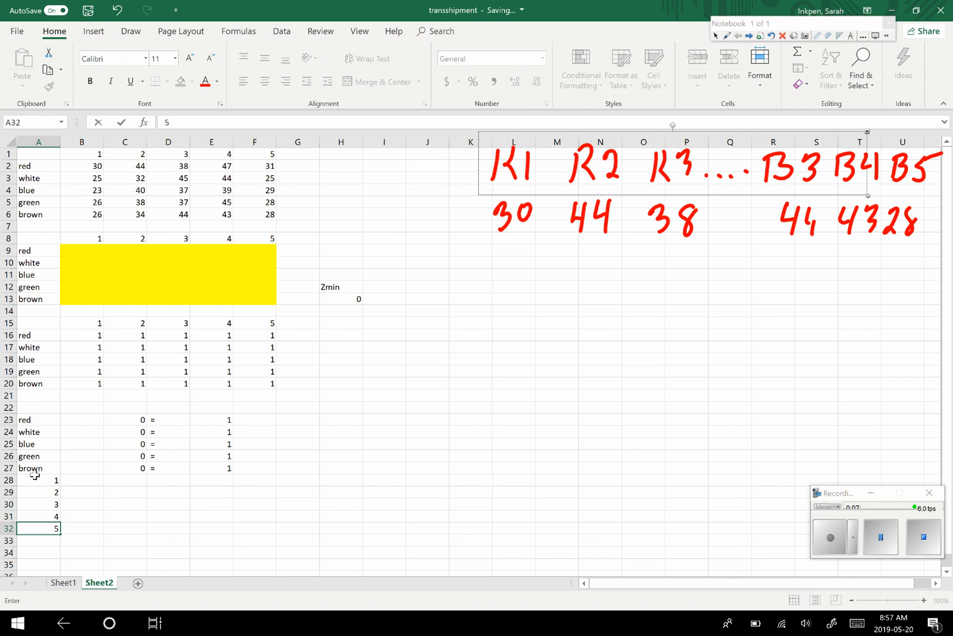
- Enter a SUMPRODUCT formula in C28 for column 1's constraint, using the arrays B16:B22 and B9:B13
{"action": "left_click", "coordinate": [133, 479]}
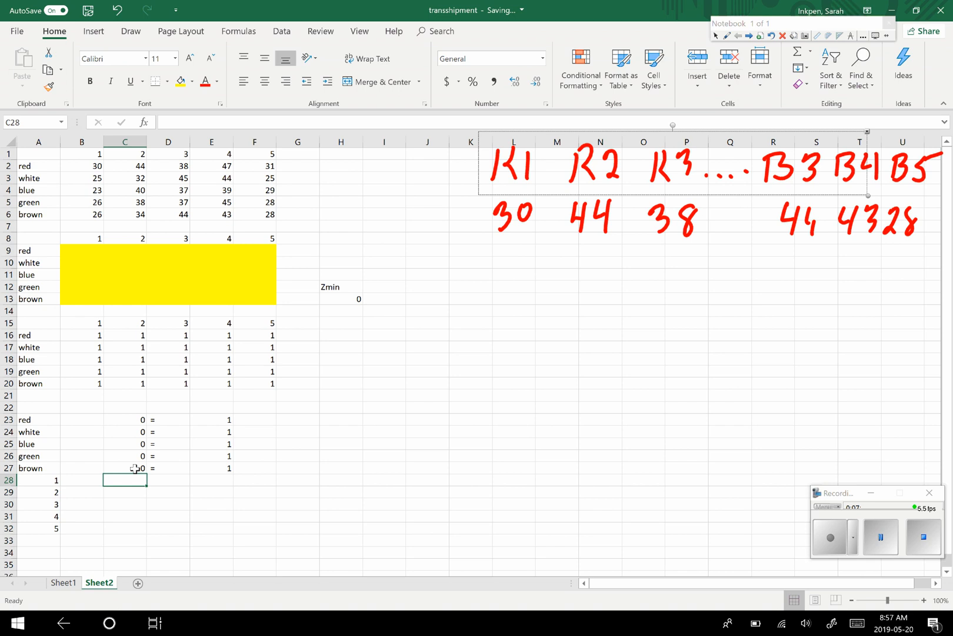
{"action": "type", "text": "=su"}
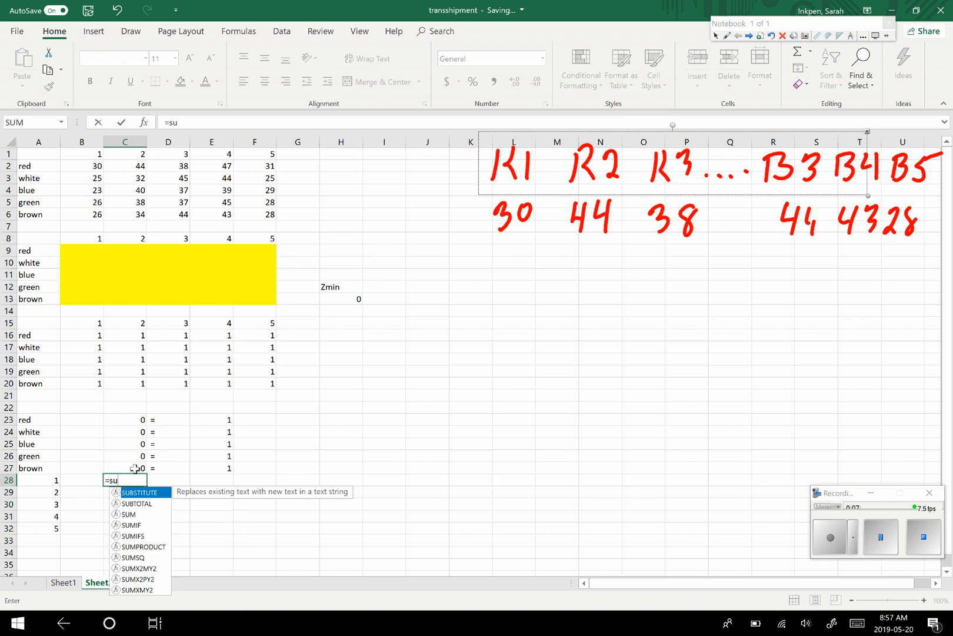
{"action": "type", "text": "mprodcu"}
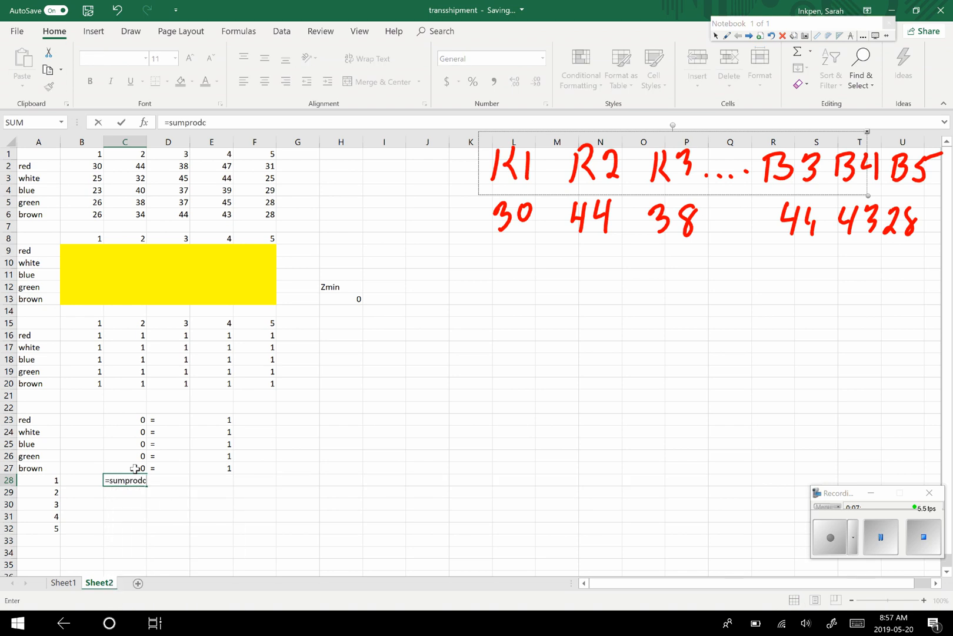
{"action": "key", "text": "BackSpace"}
{"action": "key", "text": "BackSpace"}
{"action": "type", "text": "uct"}
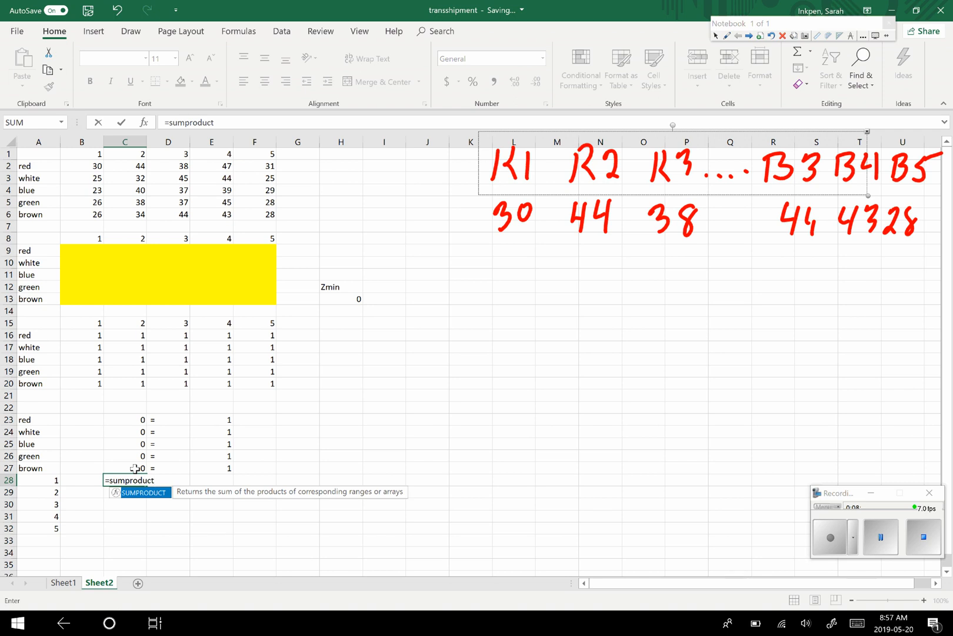
{"action": "type", "text": "("}
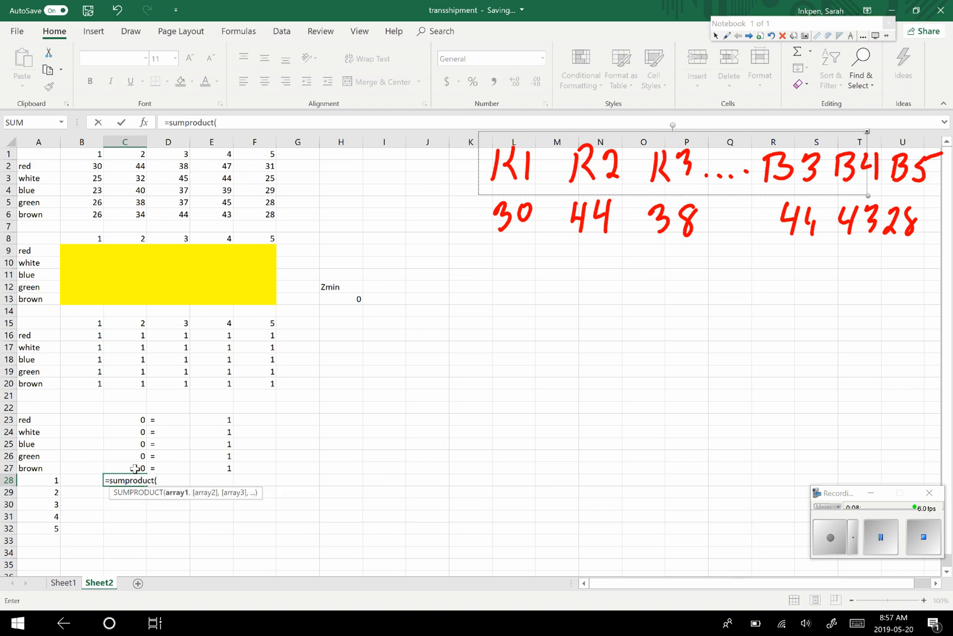
{"action": "left_click_drag", "start_coordinate": [93, 334], "coordinate": [94, 395]}
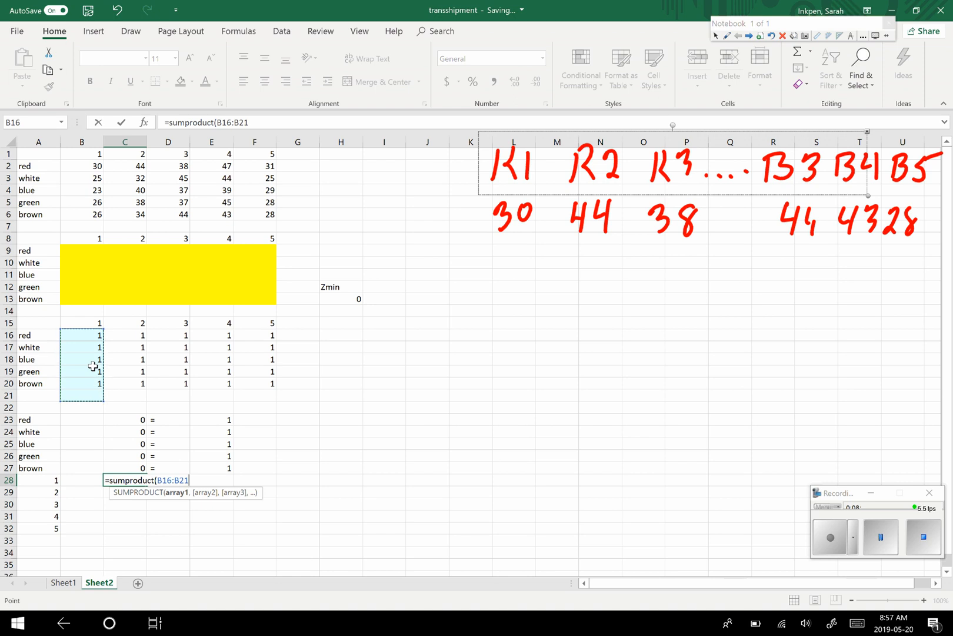
{"action": "key", "text": "BackSpace"}
{"action": "type", "text": "2"}
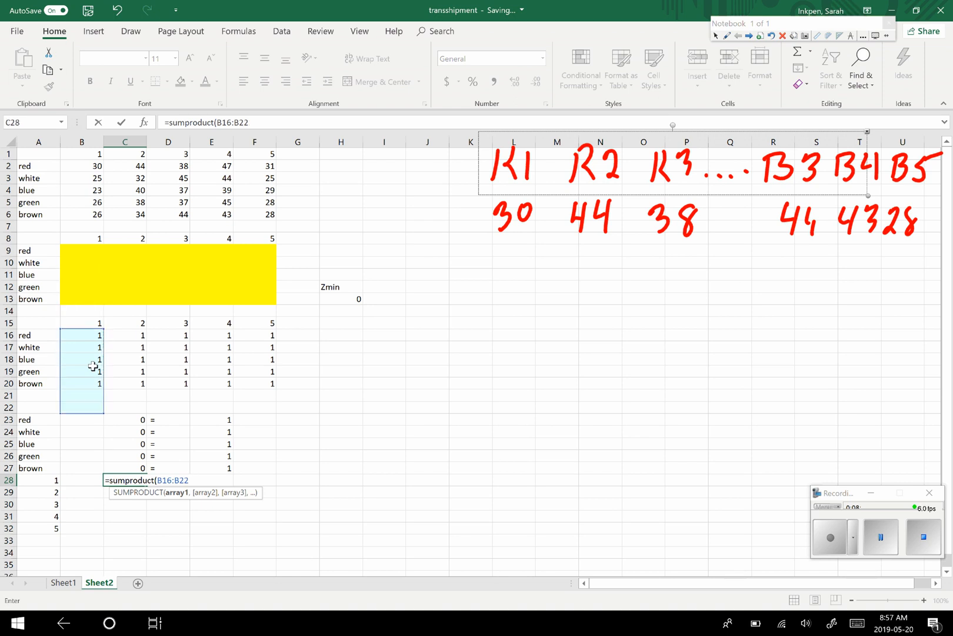
{"action": "type", "text": ","}
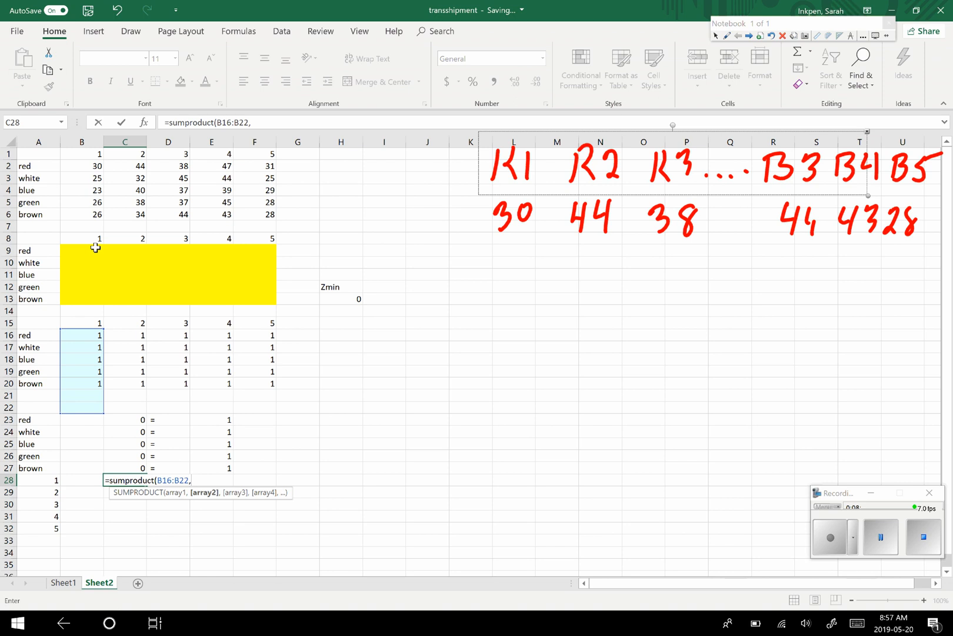
{"action": "left_click_drag", "start_coordinate": [95, 247], "coordinate": [93, 301]}
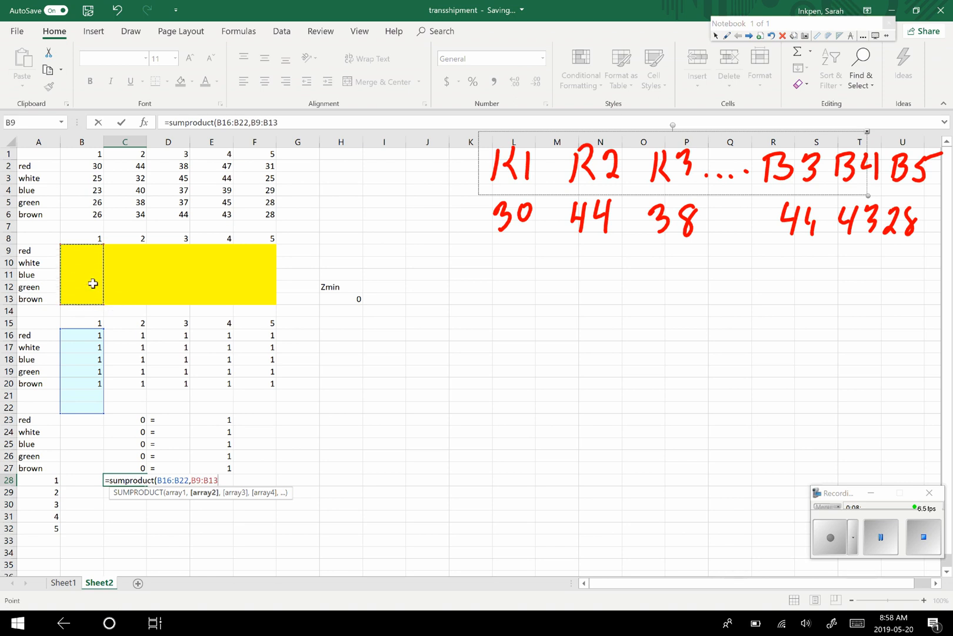
{"action": "type", "text": ")"}
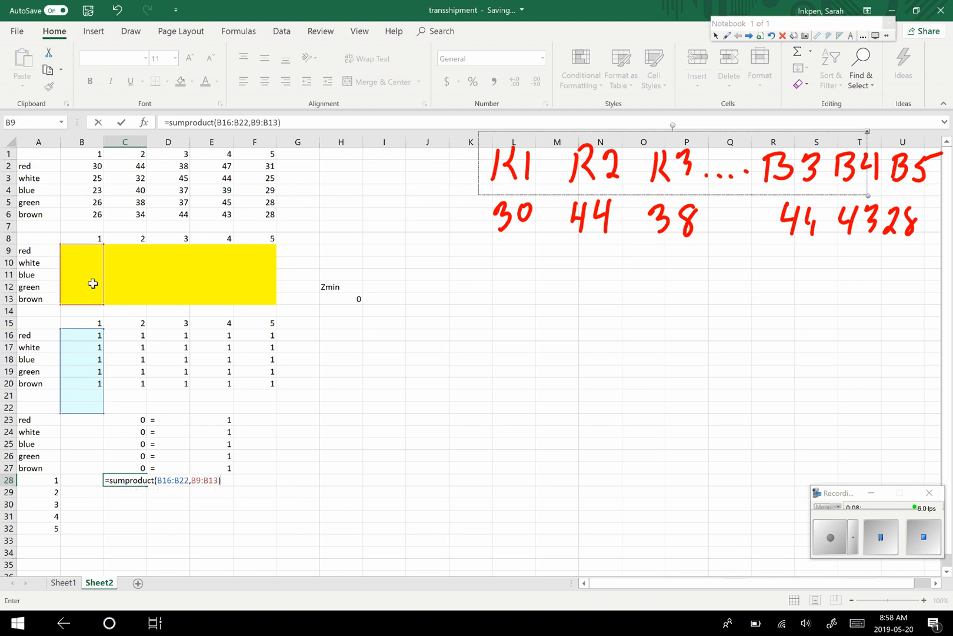
{"action": "key", "text": "Return"}
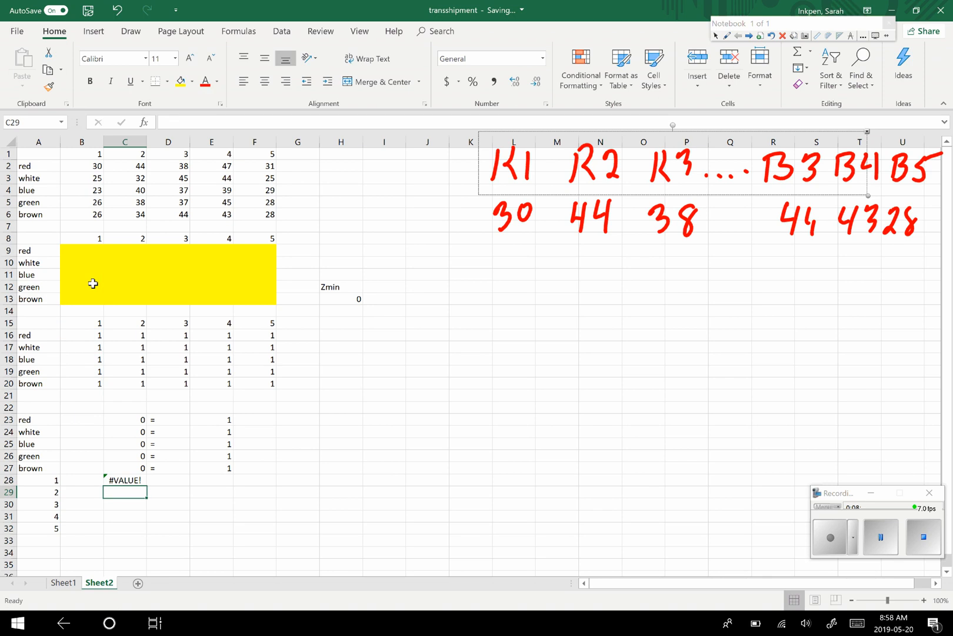
- Correct the first array of the SUMPRODUCT formula in C28 to B16:B20
{"action": "left_click", "coordinate": [134, 478]}
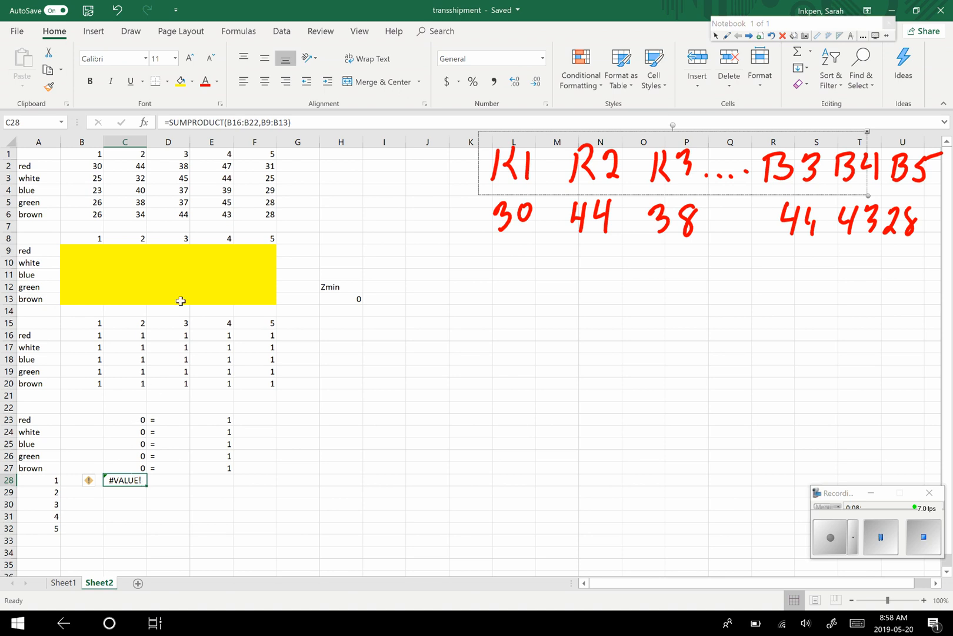
{"action": "left_click", "coordinate": [258, 123]}
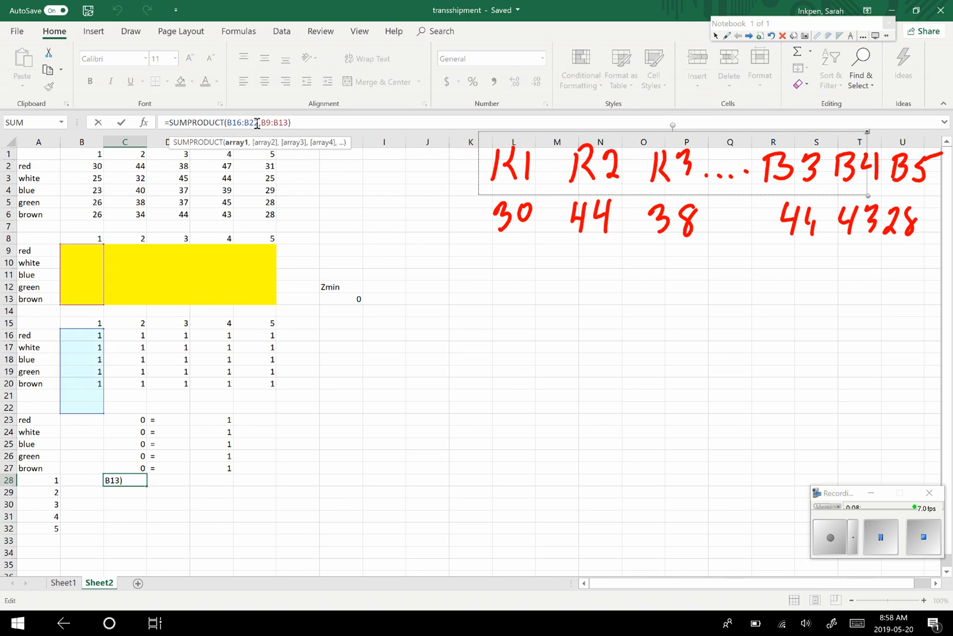
{"action": "key", "text": "BackSpace"}
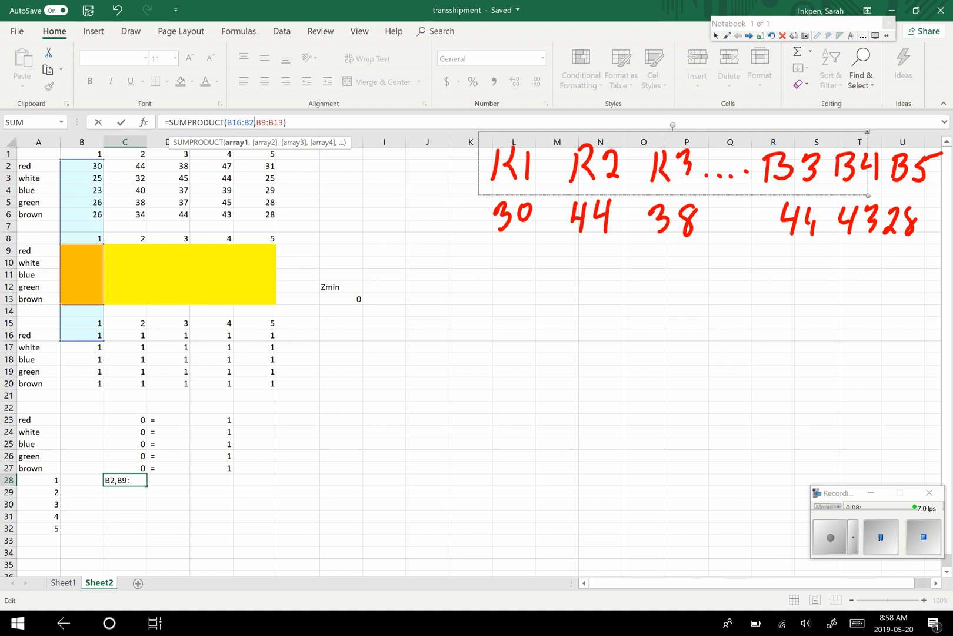
{"action": "type", "text": "0"}
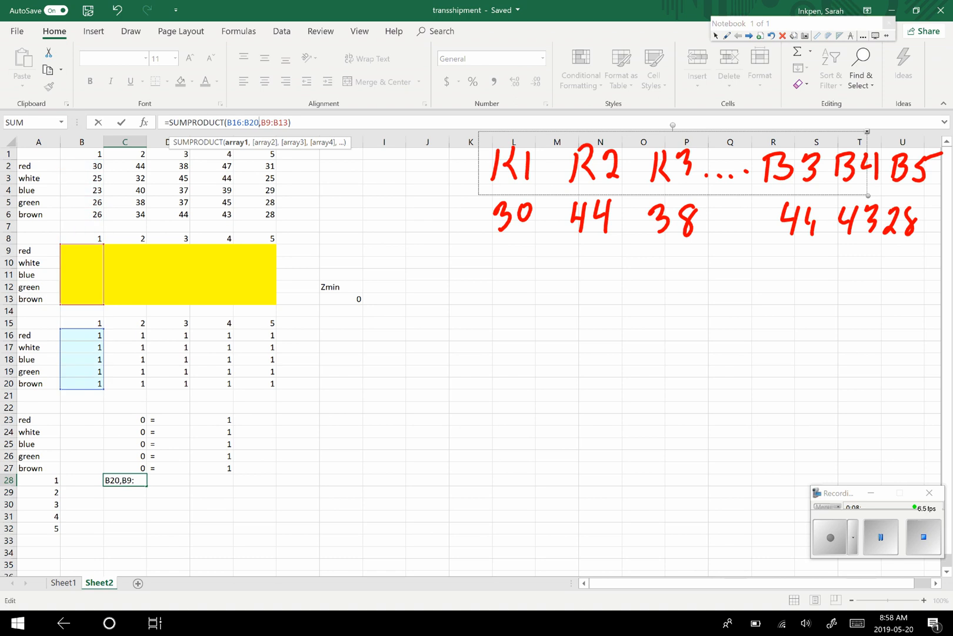
{"action": "key", "text": "Return"}
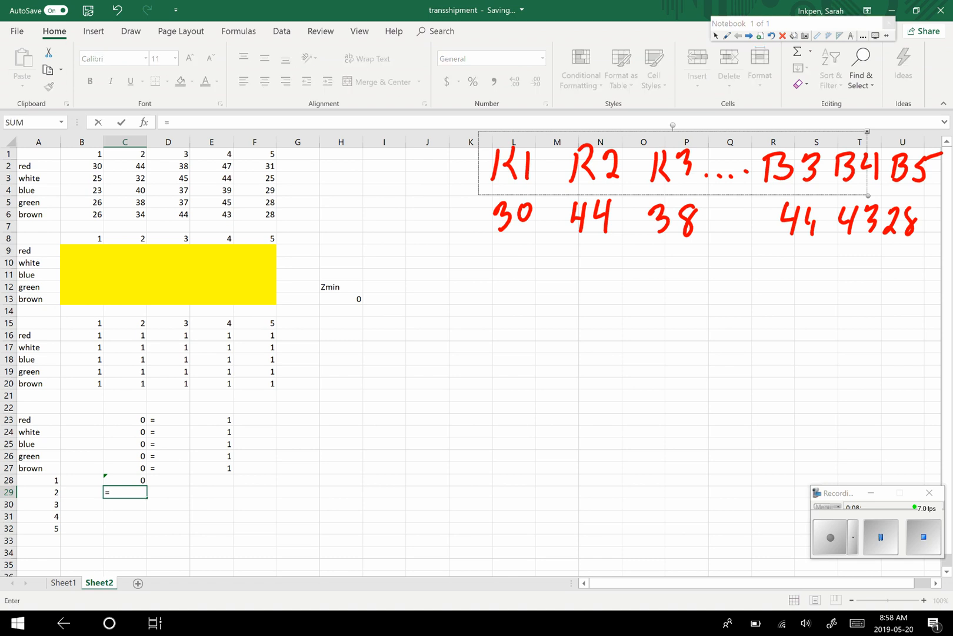
- Enter a SUMPRODUCT formula of C16:C20 and C9:C13 in C29 for column 2's constraint
{"action": "type", "text": "=sumpro"}
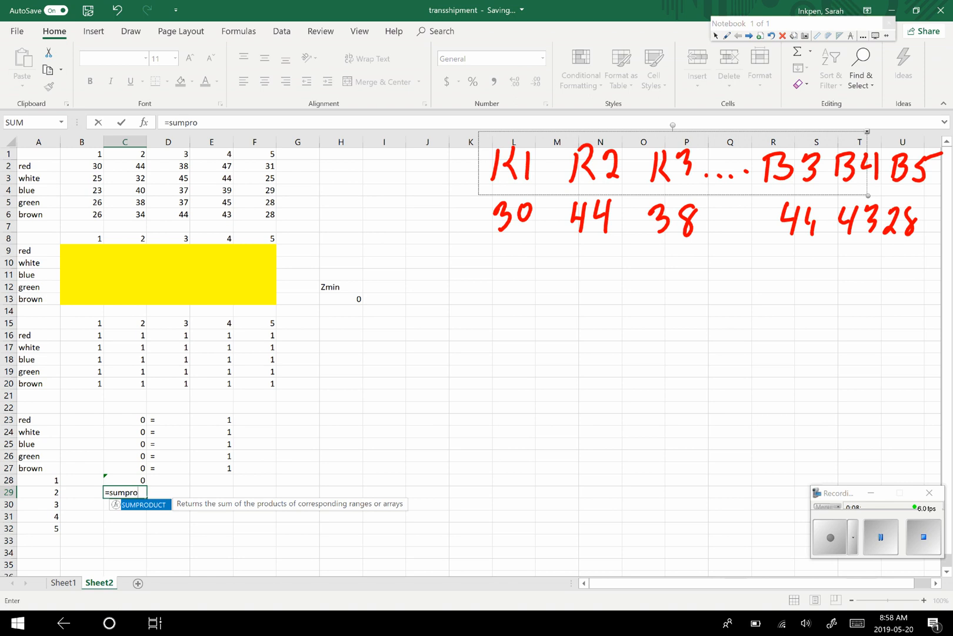
{"action": "type", "text": "duct("}
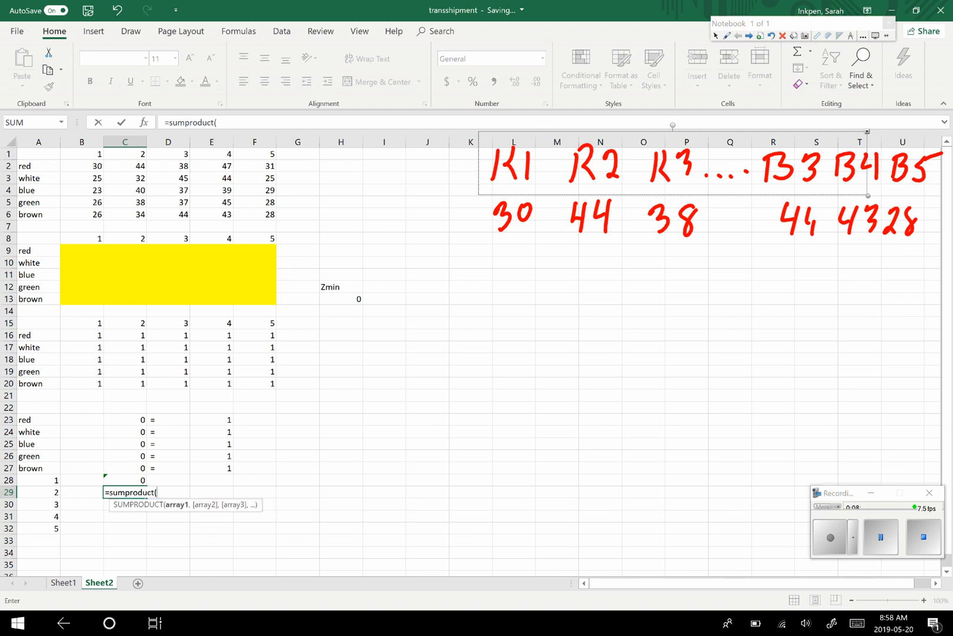
{"action": "left_click_drag", "start_coordinate": [139, 336], "coordinate": [141, 383]}
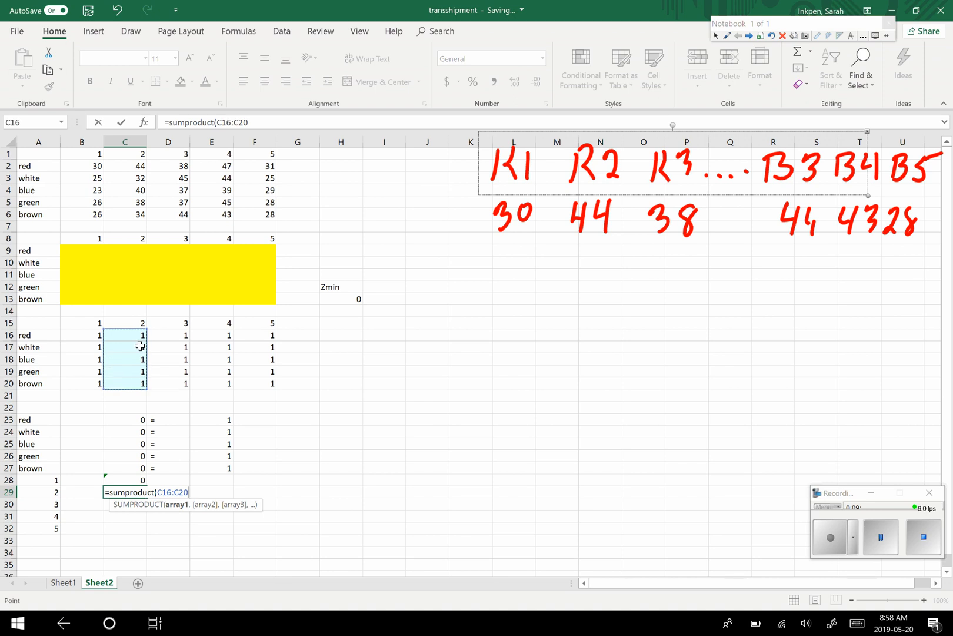
{"action": "type", "text": ","}
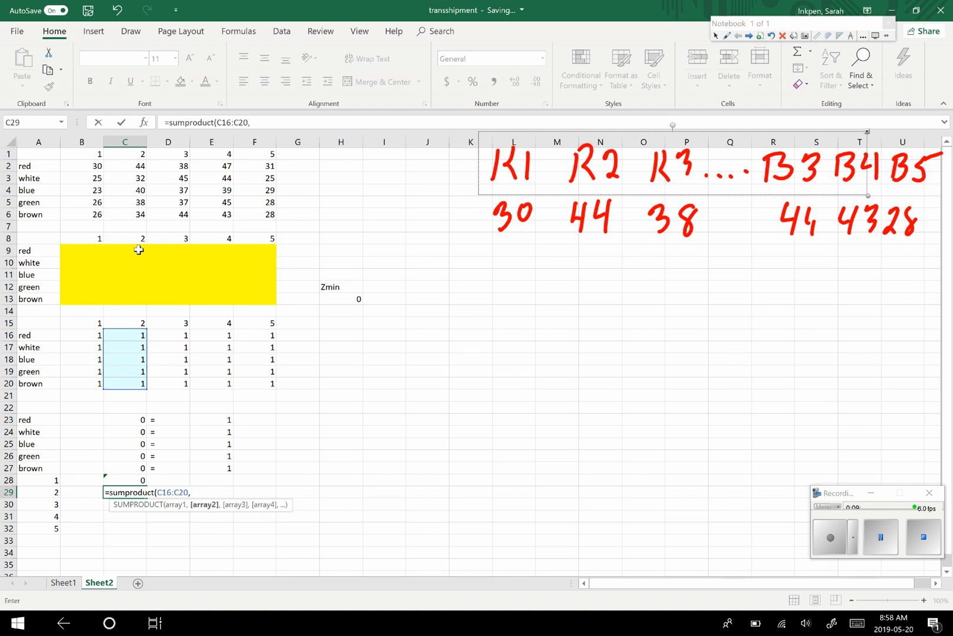
{"action": "left_click_drag", "start_coordinate": [135, 247], "coordinate": [132, 287]}
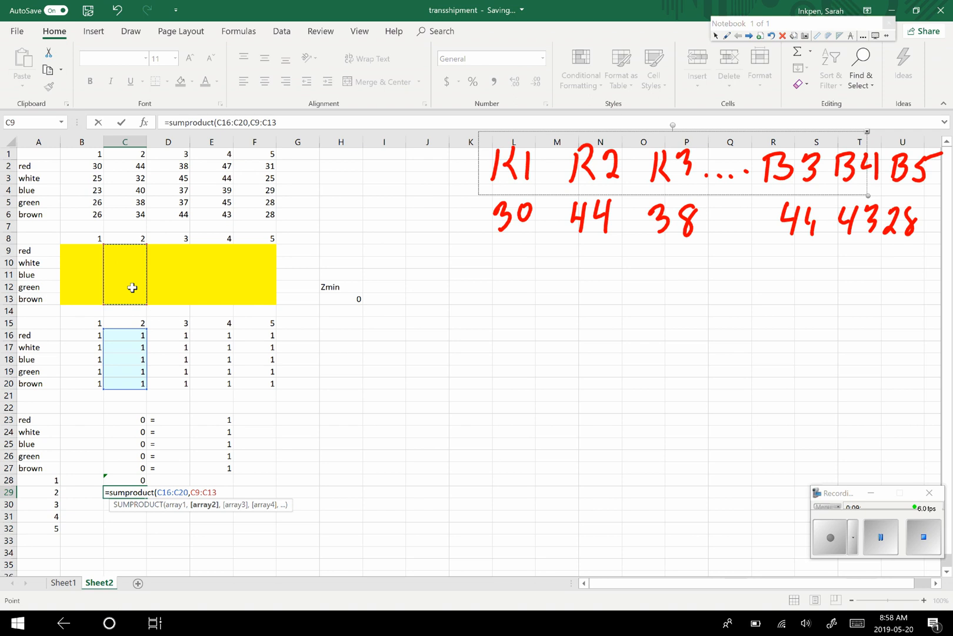
{"action": "type", "text": ")"}
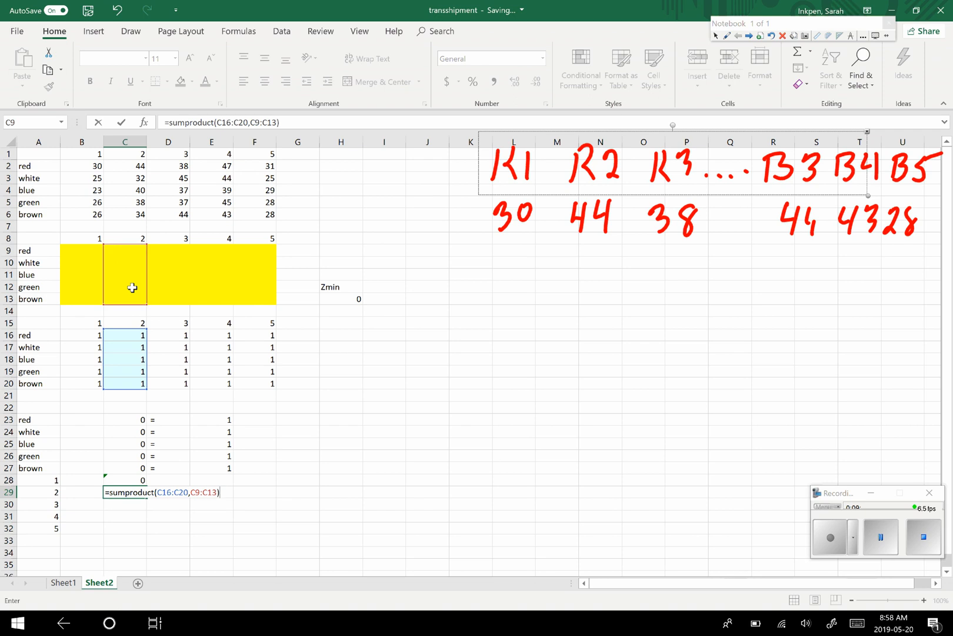
{"action": "key", "text": "Return"}
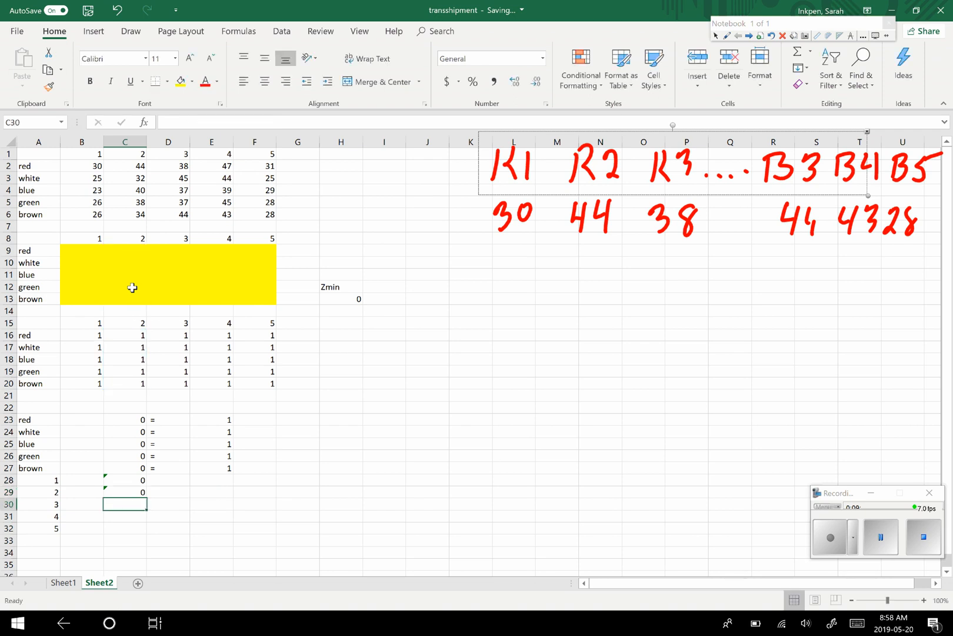
- Enter a SUMPRODUCT formula of D9:D13 and D16:D20 in C30 for column 3's constraint
{"action": "type", "text": "="}
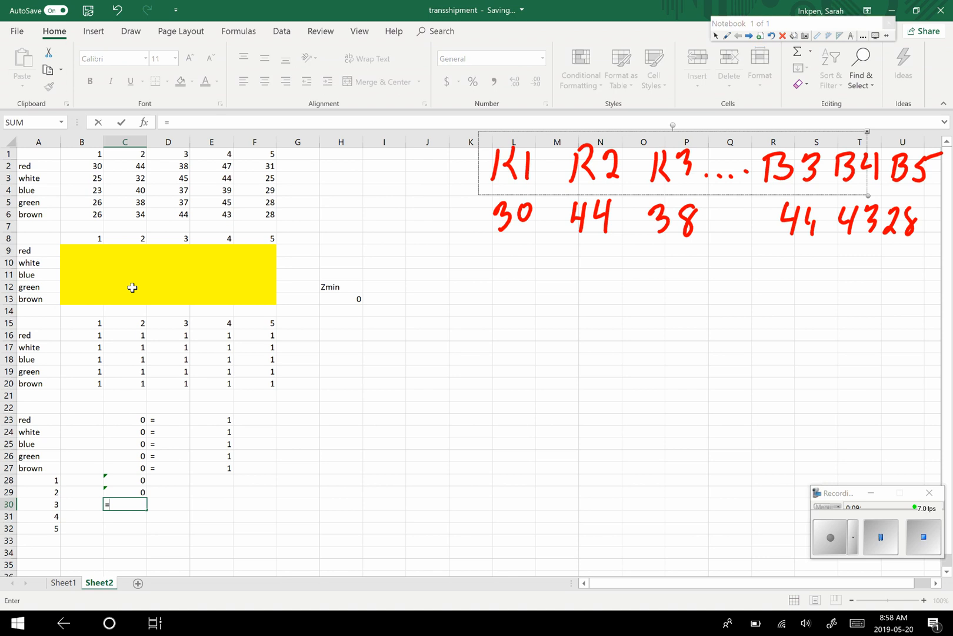
{"action": "type", "text": "sumproduct"}
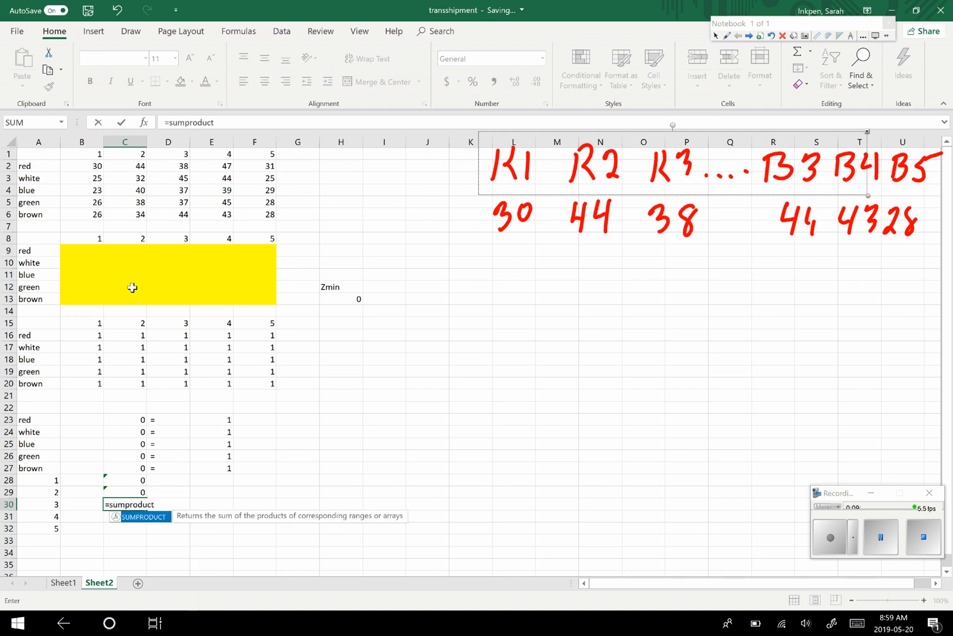
{"action": "type", "text": "("}
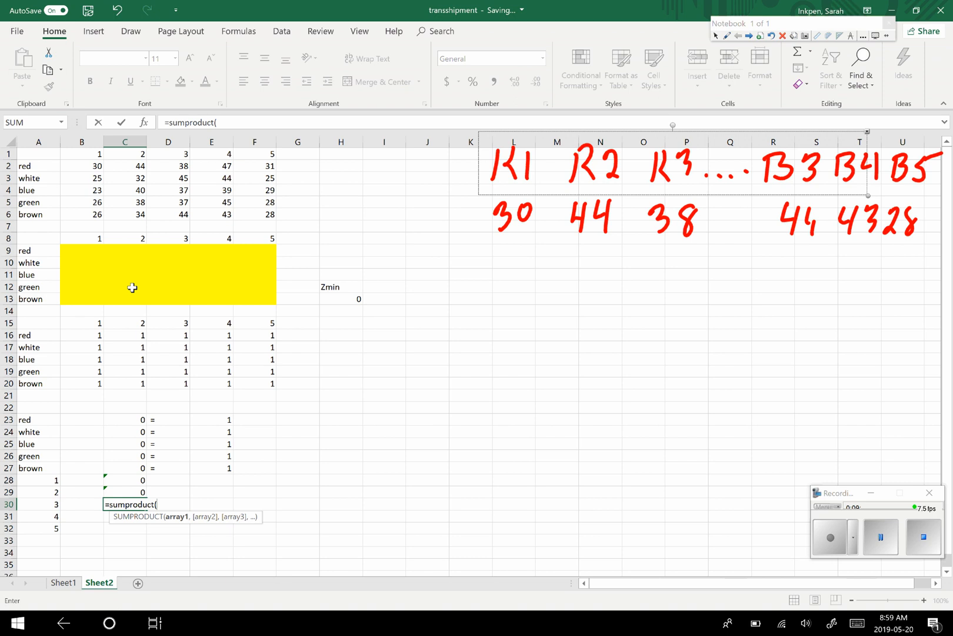
{"action": "left_click_drag", "start_coordinate": [180, 249], "coordinate": [179, 300]}
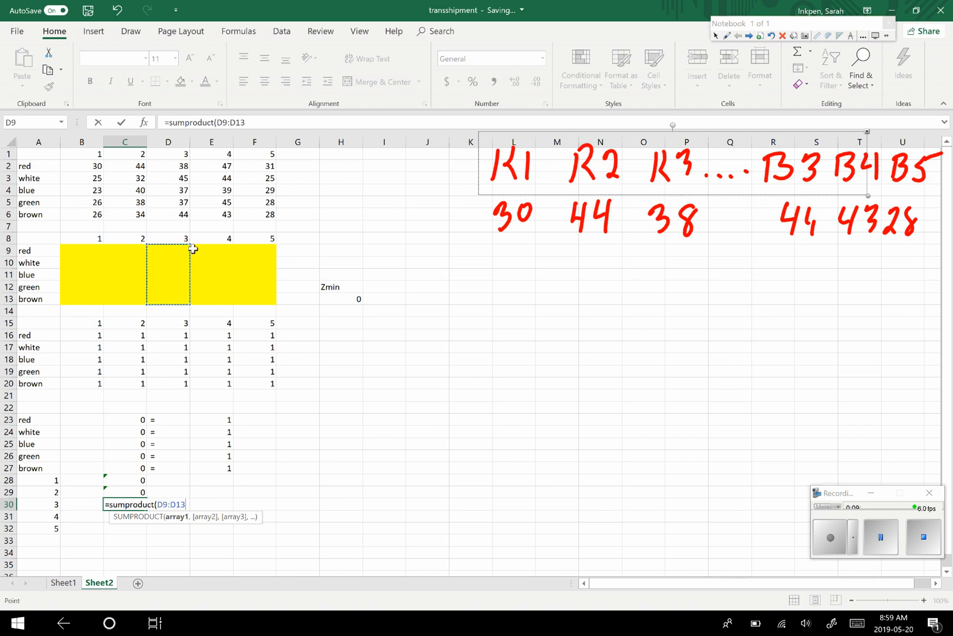
{"action": "type", "text": ","}
{"action": "left_click_drag", "start_coordinate": [185, 333], "coordinate": [177, 386]}
{"action": "type", "text": ")"}
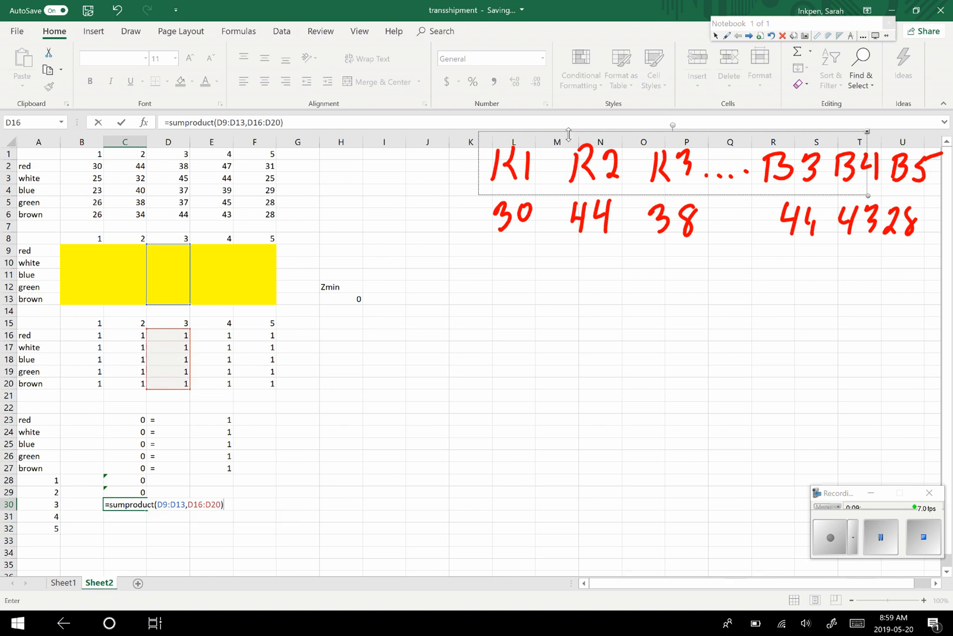
{"action": "key", "text": "Return"}
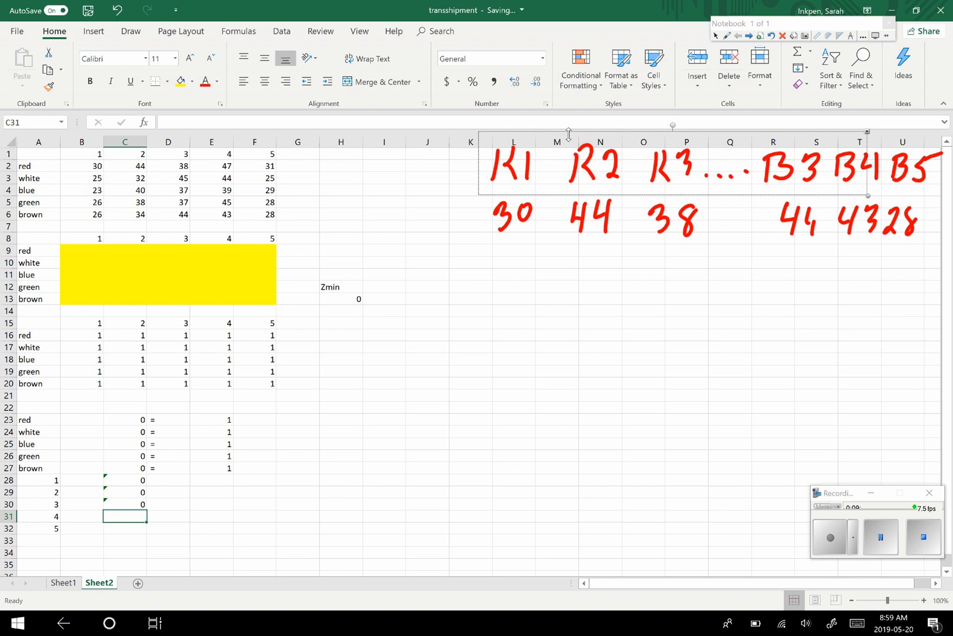
- Enter a SUMPRODUCT formula of E9:E13 and E16:E20 in C31 for column 4's constraint
{"action": "type", "text": "=sump"}
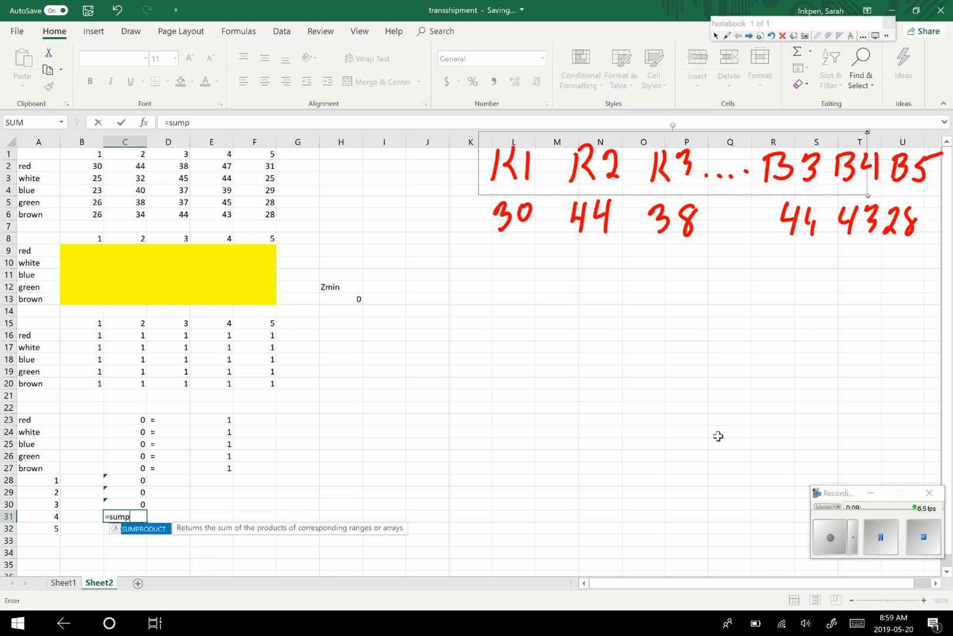
{"action": "type", "text": "roduct("}
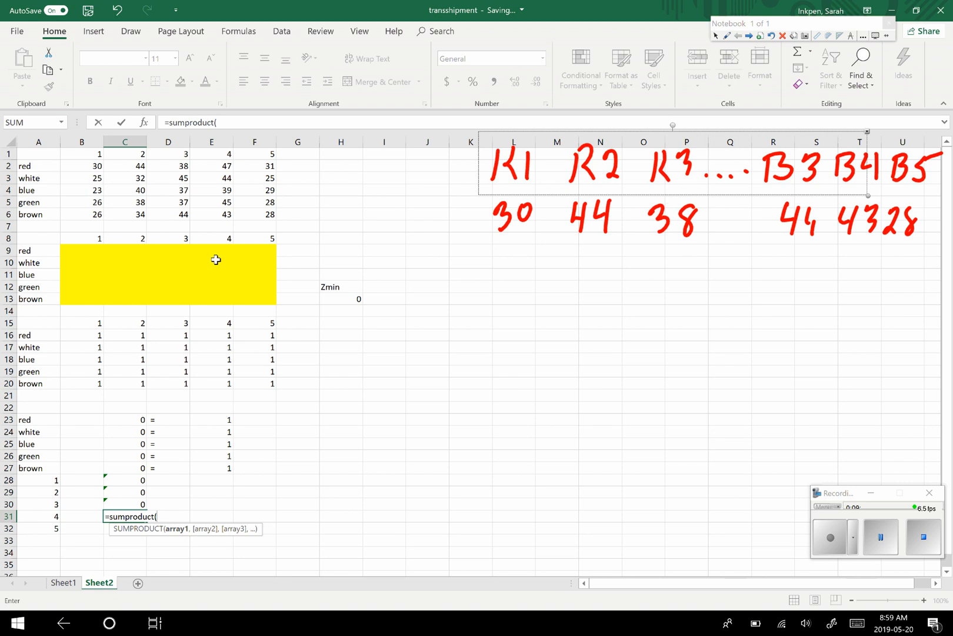
{"action": "left_click_drag", "start_coordinate": [221, 250], "coordinate": [219, 299]}
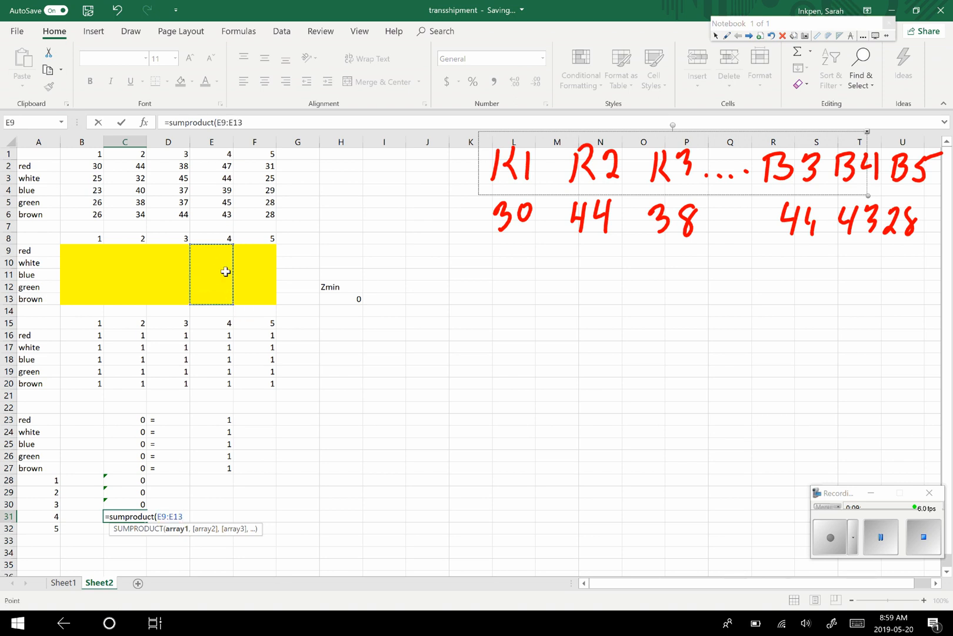
{"action": "type", "text": ","}
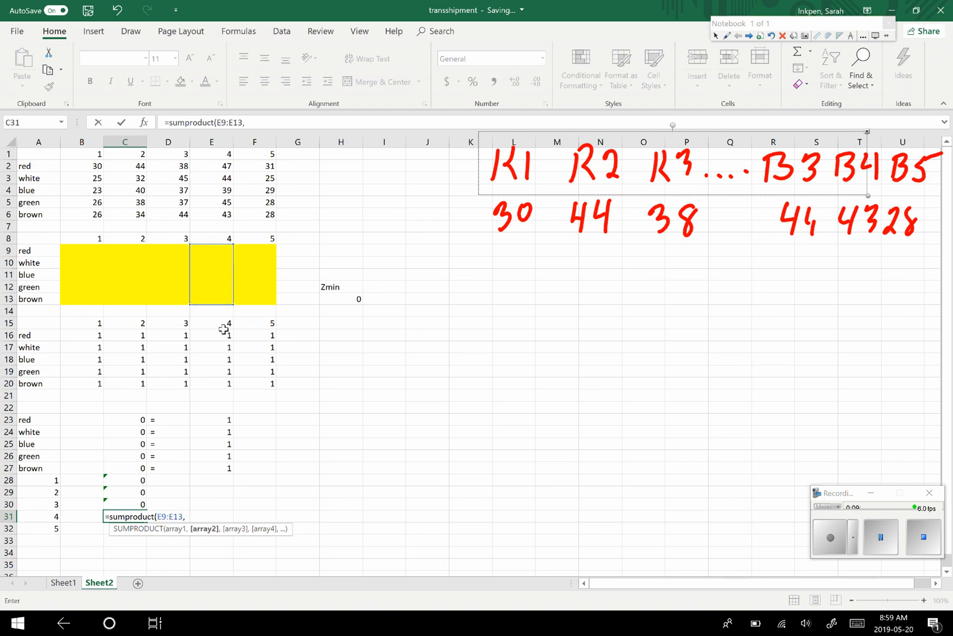
{"action": "left_click_drag", "start_coordinate": [228, 333], "coordinate": [227, 380]}
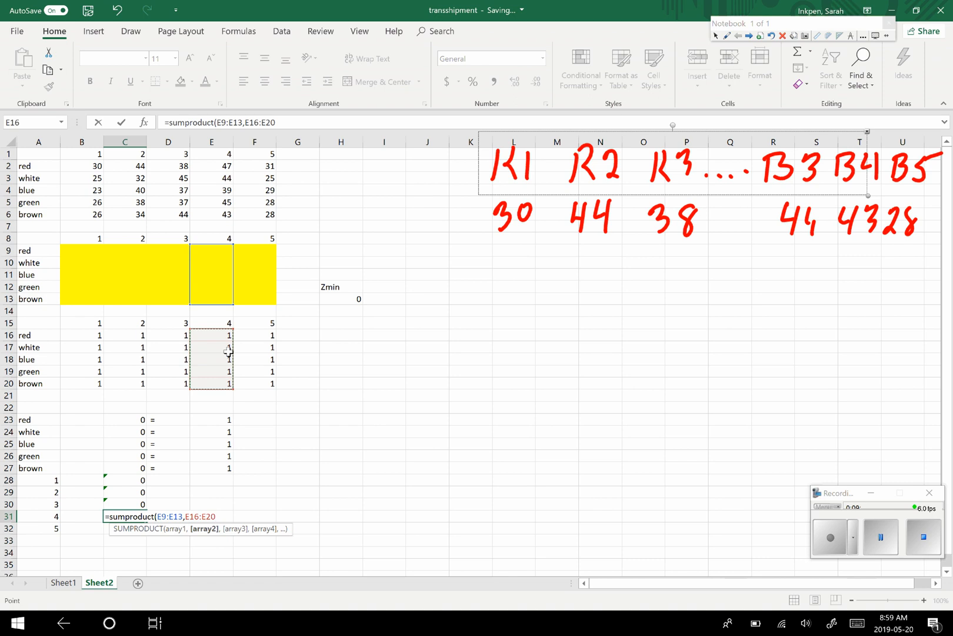
{"action": "type", "text": ")"}
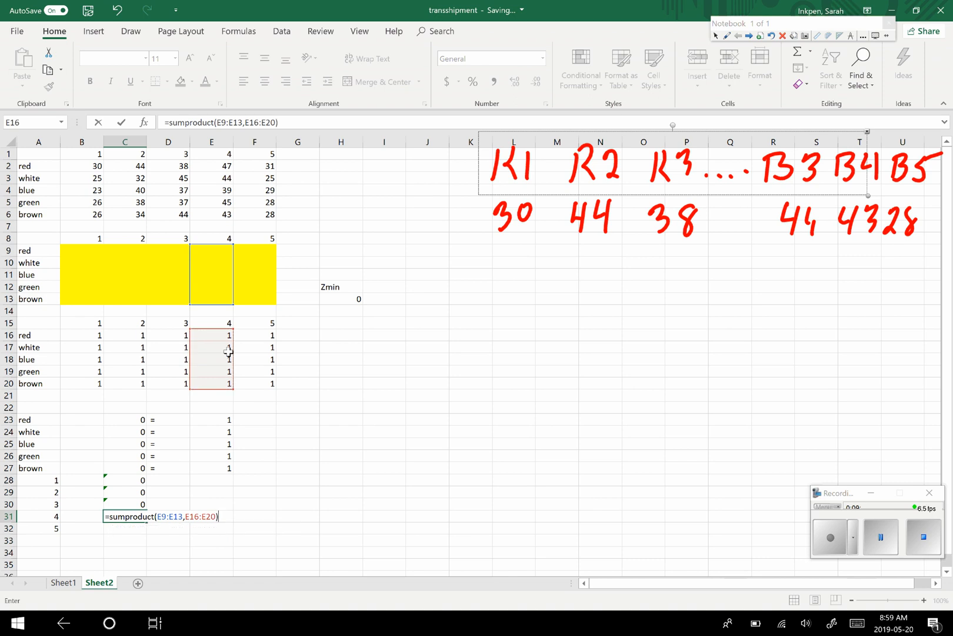
{"action": "key", "text": "Return"}
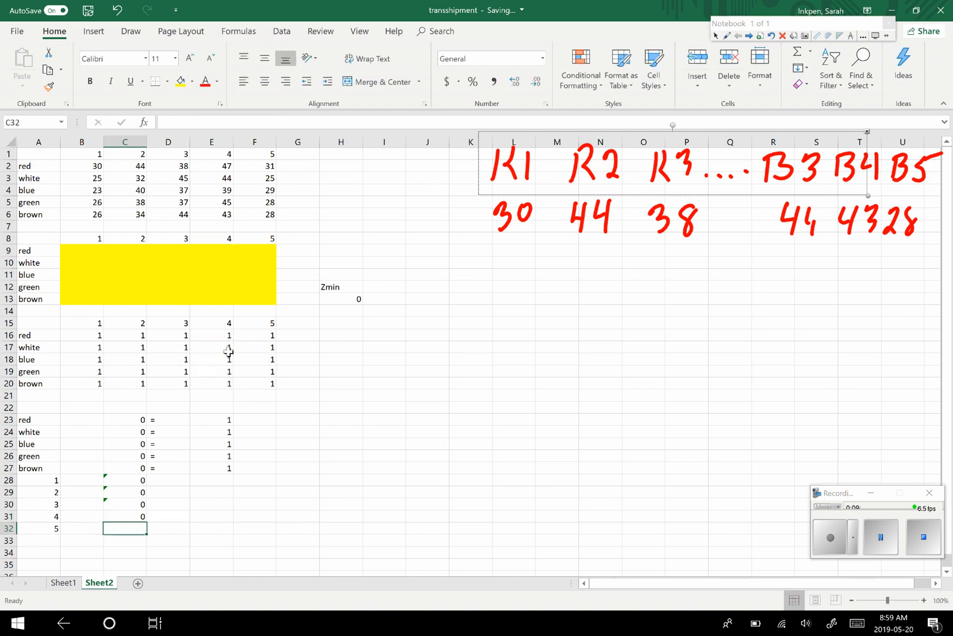
- Enter a SUMPRODUCT formula of F9:F13 and F16:F20 in C32 for column 5's constraint
{"action": "type", "text": "="}
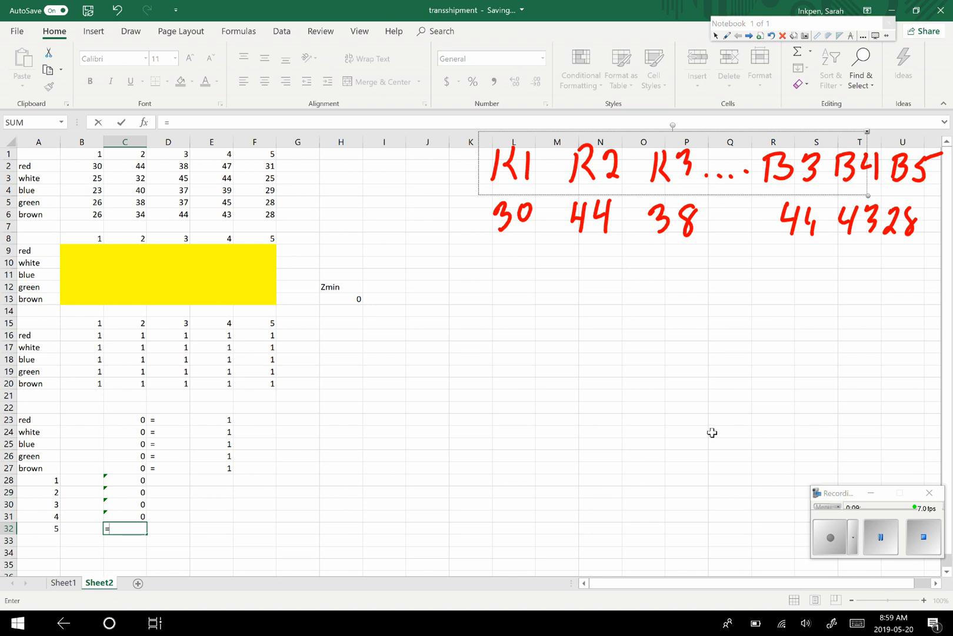
{"action": "type", "text": "sump"}
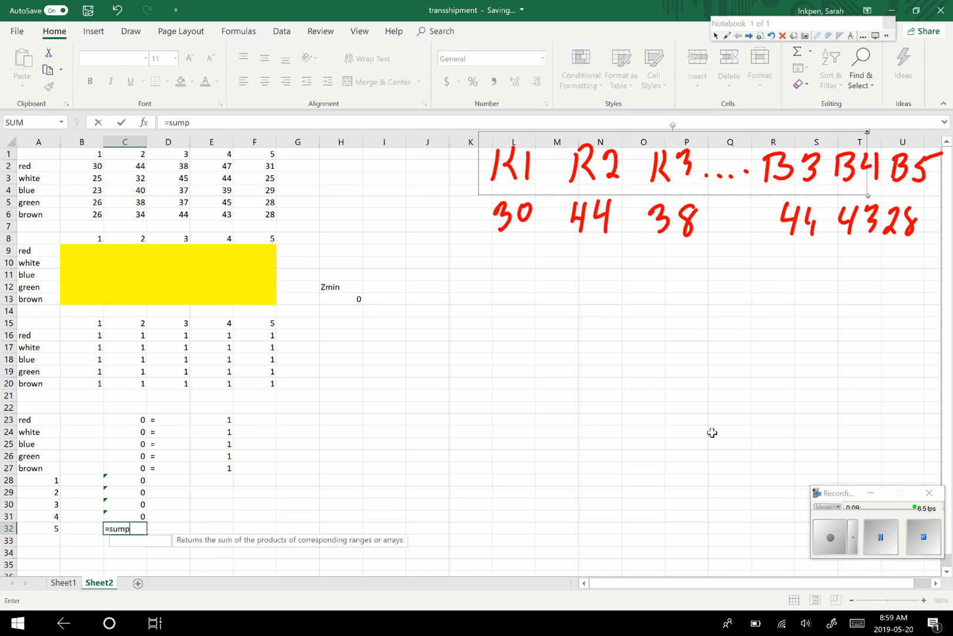
{"action": "type", "text": "roduct"}
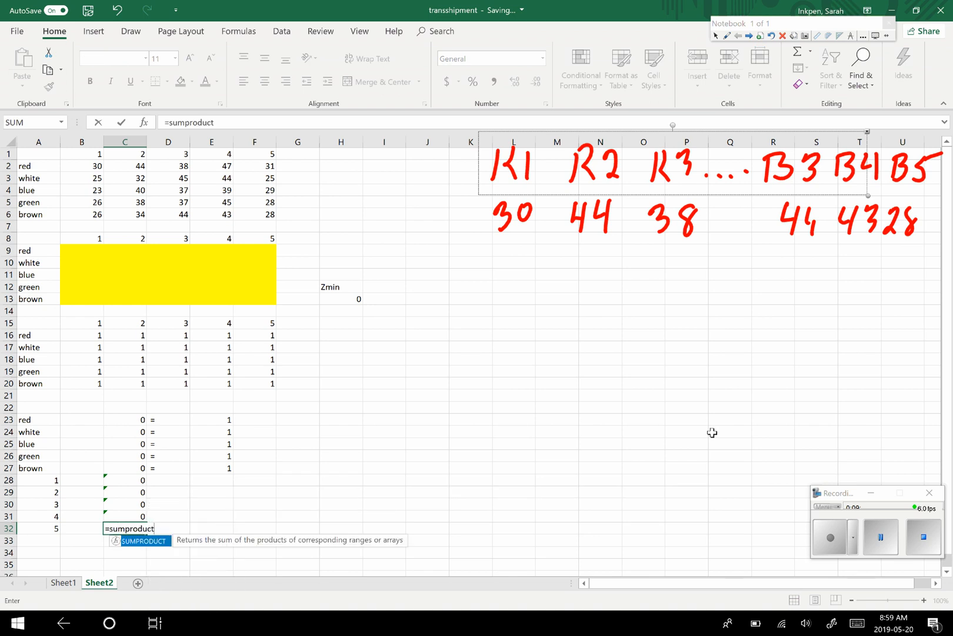
{"action": "type", "text": "("}
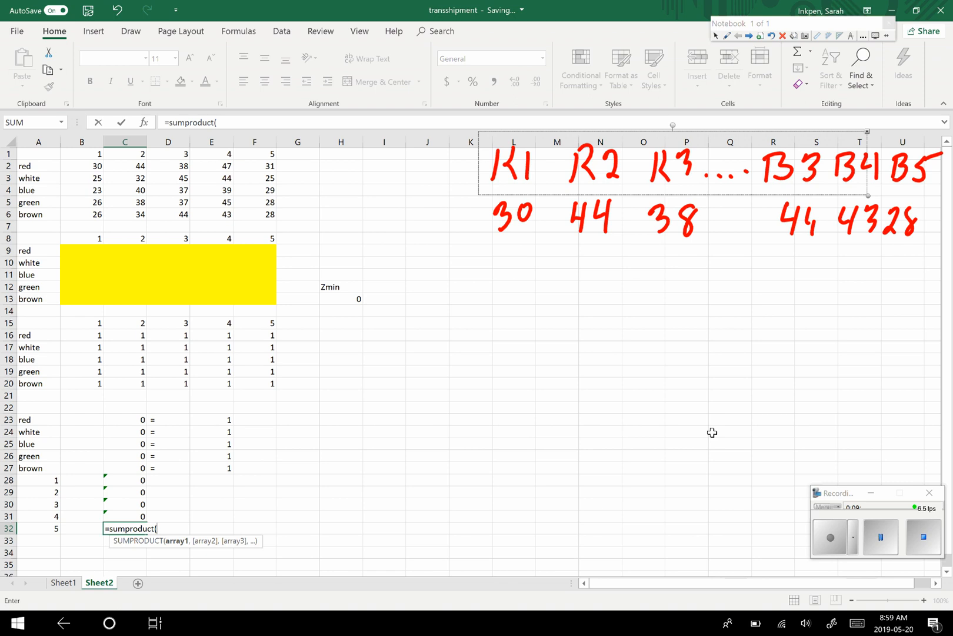
{"action": "left_click_drag", "start_coordinate": [264, 250], "coordinate": [273, 384]}
{"action": "type", "text": ","}
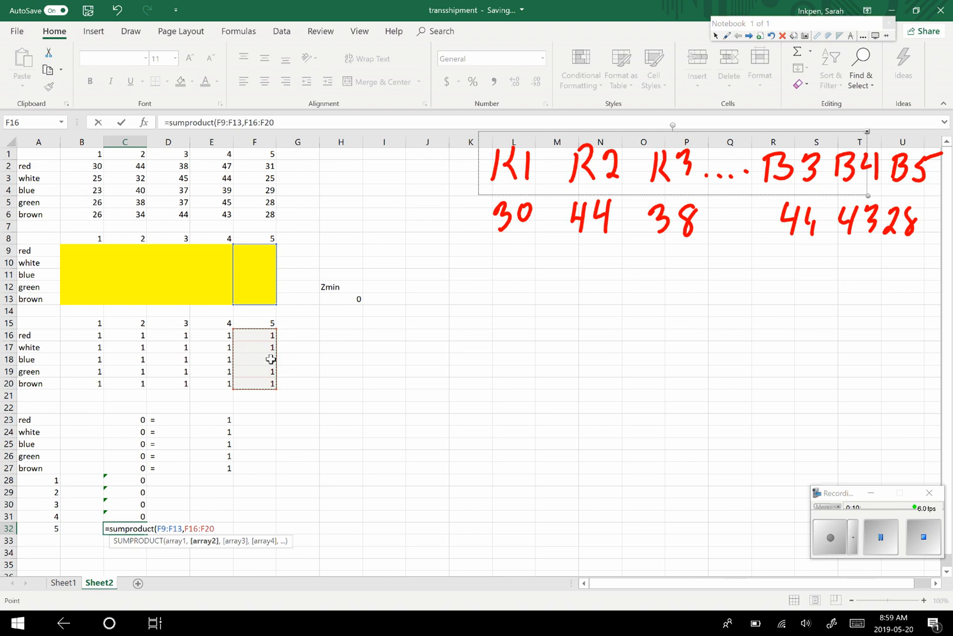
{"action": "type", "text": ")"}
{"action": "key", "text": "Return"}
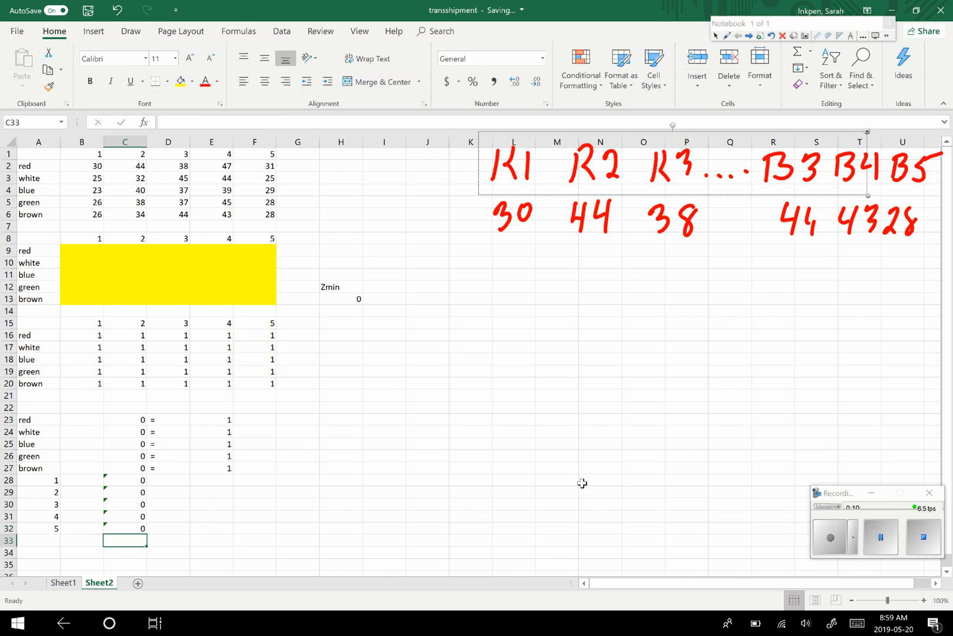
- Fill the equals sign from D27 and the value 1 from E27 down to row 32
{"action": "left_click", "coordinate": [177, 468]}
{"action": "left_click_drag", "start_coordinate": [190, 474], "coordinate": [190, 535]}
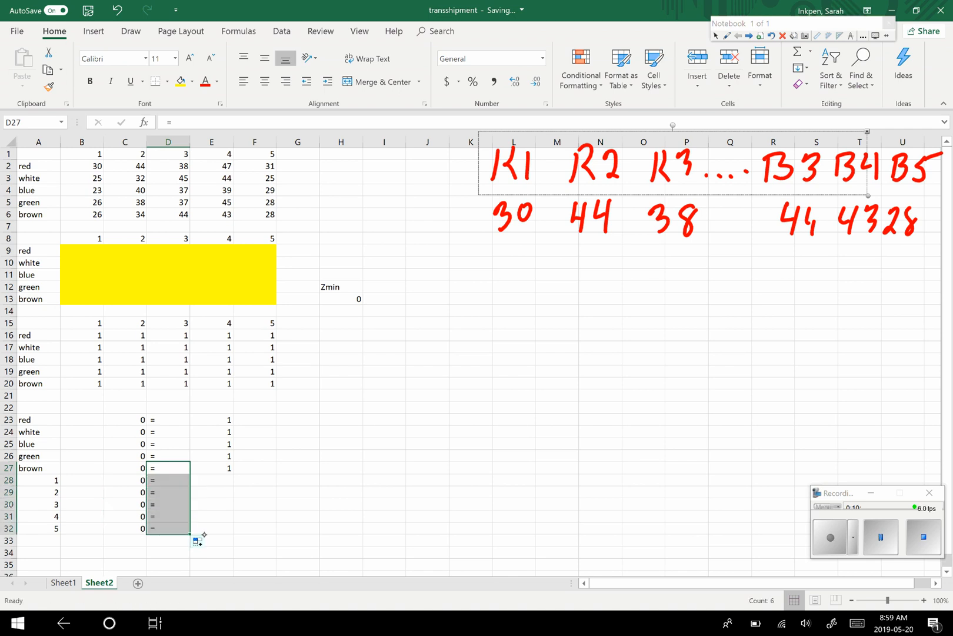
{"action": "left_click", "coordinate": [220, 470]}
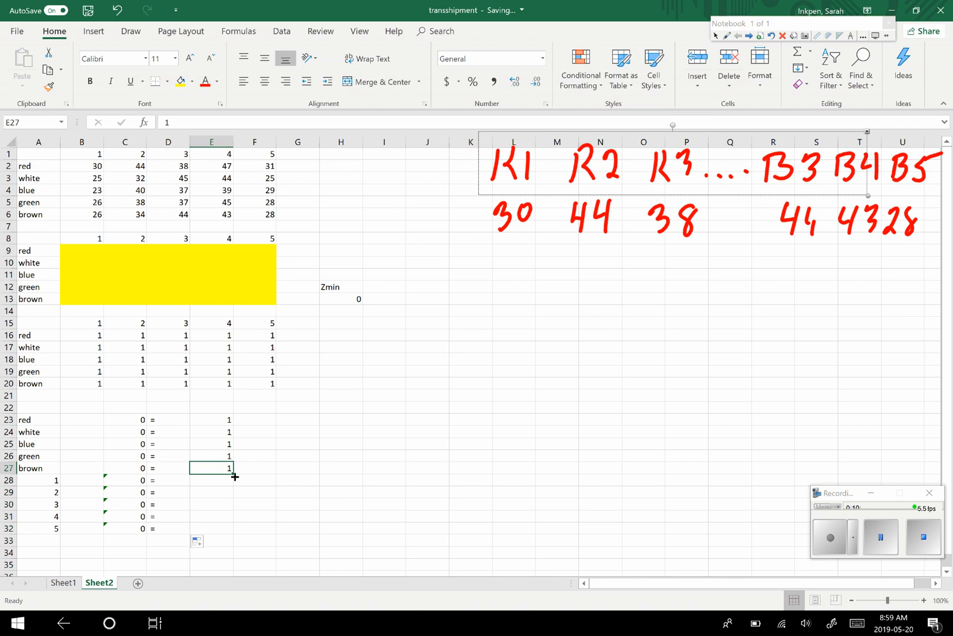
{"action": "left_click_drag", "start_coordinate": [232, 473], "coordinate": [227, 534]}
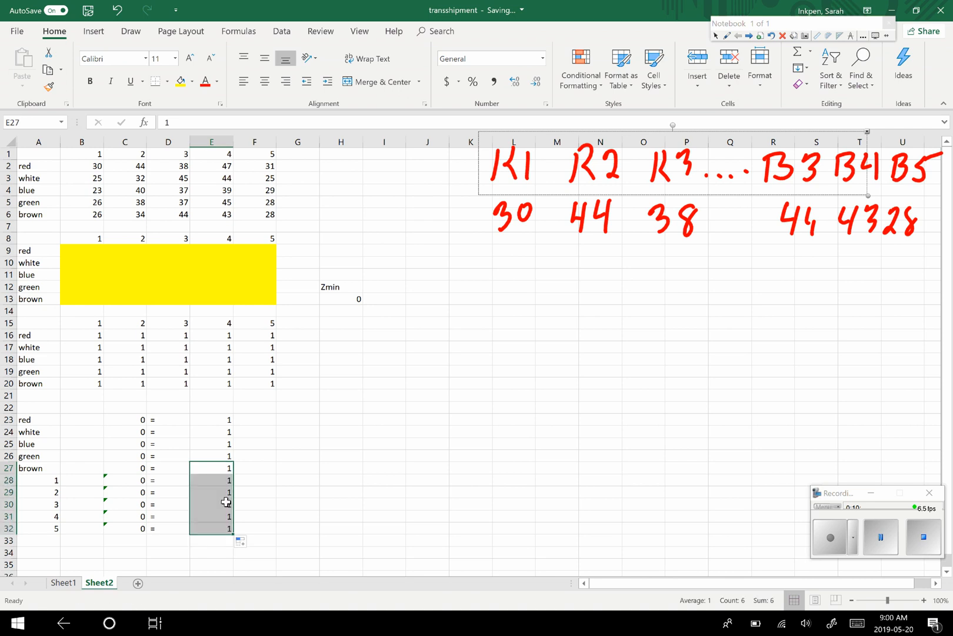
- Set up Solver to minimise objective cell H13 by changing the variable cells B9:F13
{"action": "left_click", "coordinate": [283, 33]}
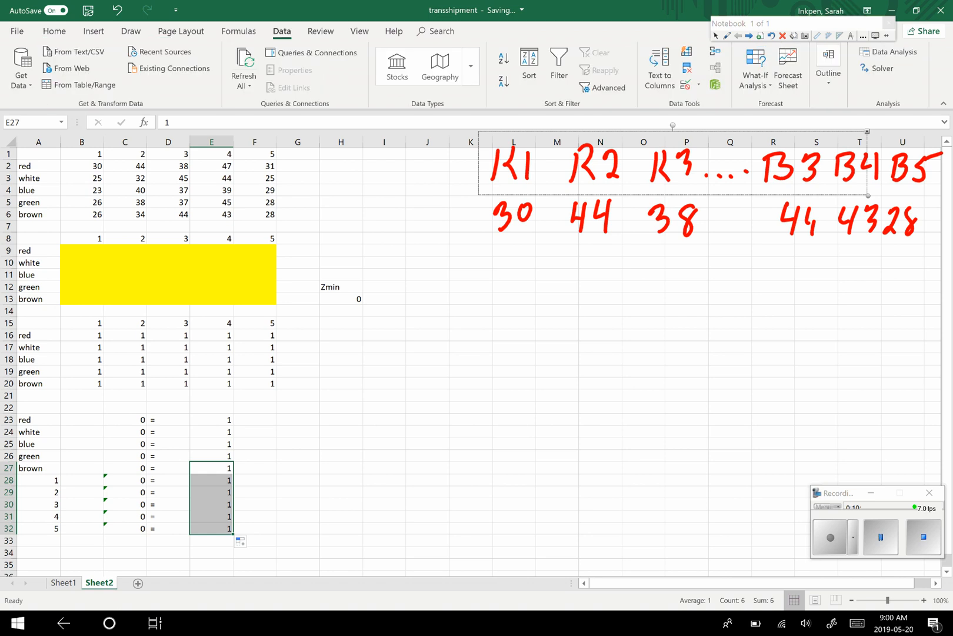
{"action": "left_click", "coordinate": [881, 68]}
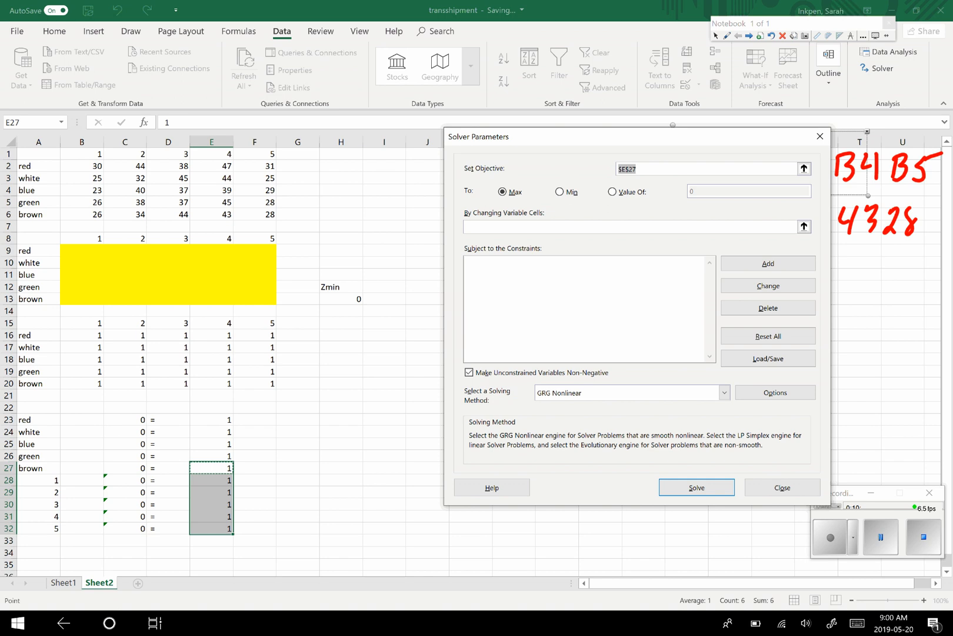
{"action": "left_click", "coordinate": [353, 299]}
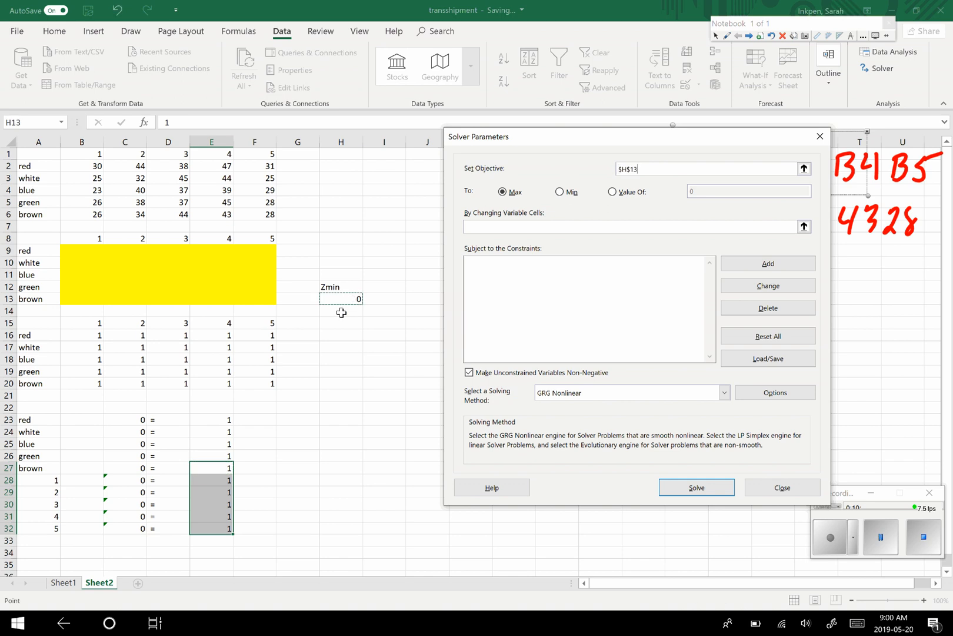
{"action": "left_click", "coordinate": [559, 192]}
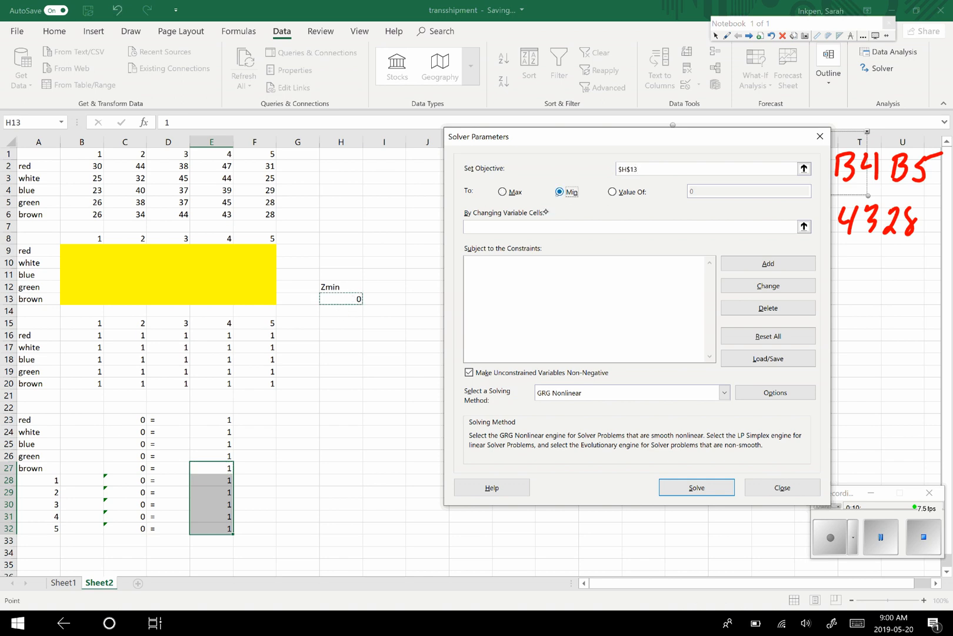
{"action": "left_click", "coordinate": [497, 229]}
{"action": "left_click_drag", "start_coordinate": [75, 250], "coordinate": [246, 292]}
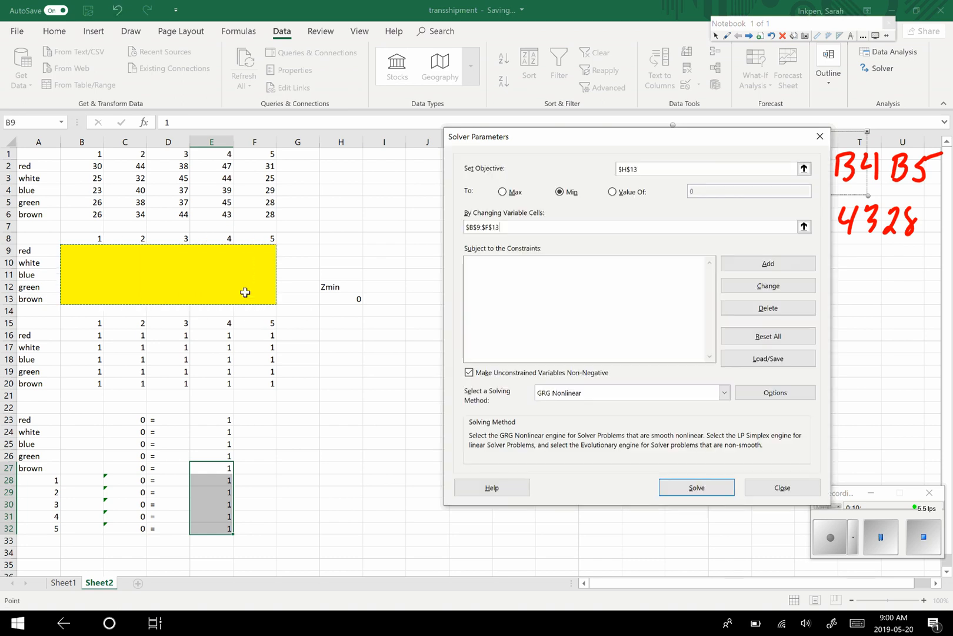
- Add the Solver constraint that C23:C32 = E23:E32
{"action": "left_click", "coordinate": [769, 266]}
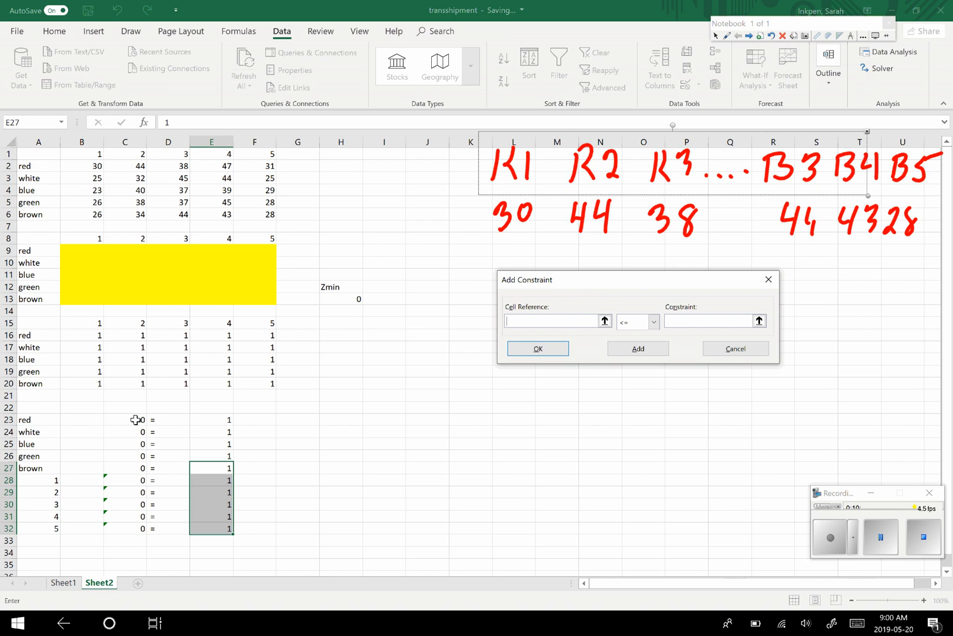
{"action": "left_click_drag", "start_coordinate": [132, 419], "coordinate": [129, 528]}
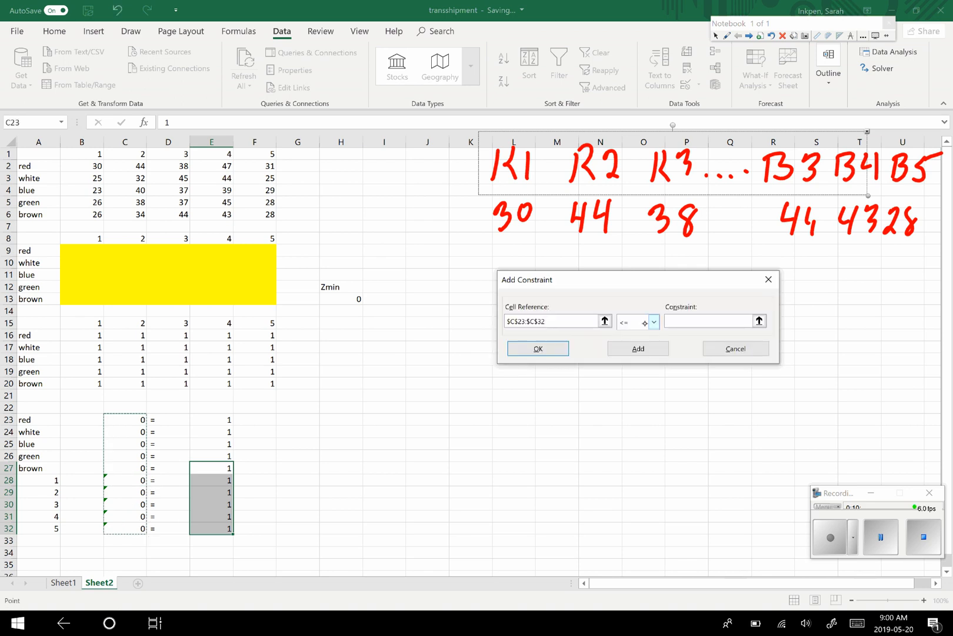
{"action": "left_click", "coordinate": [653, 321]}
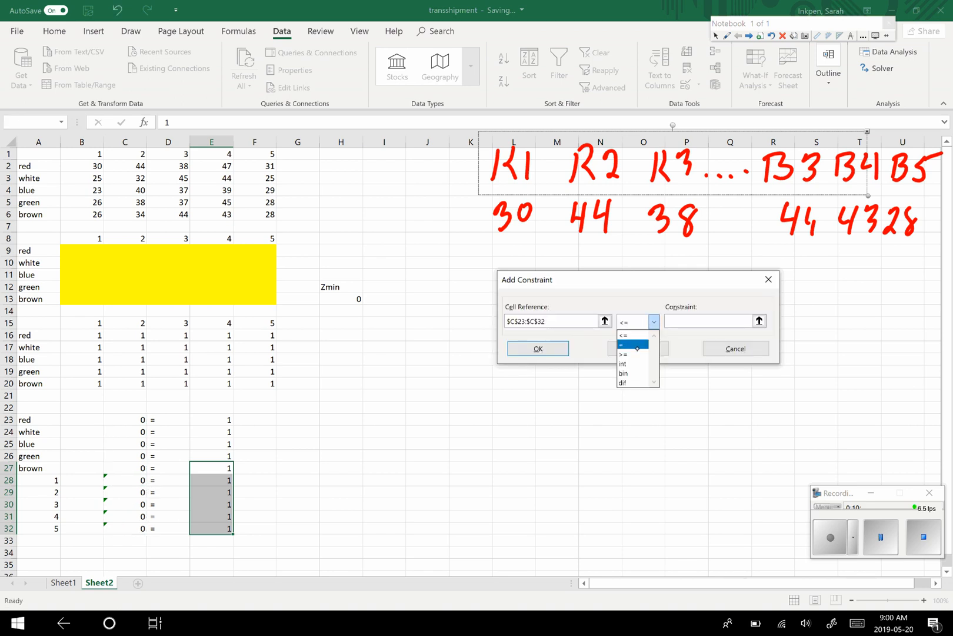
{"action": "left_click", "coordinate": [637, 346]}
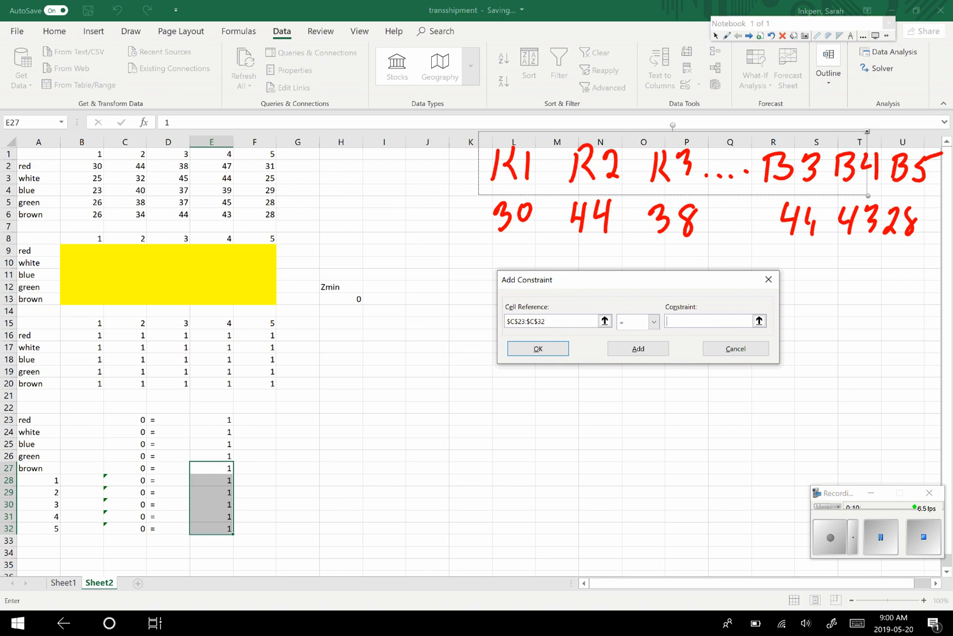
{"action": "left_click_drag", "start_coordinate": [224, 419], "coordinate": [223, 528]}
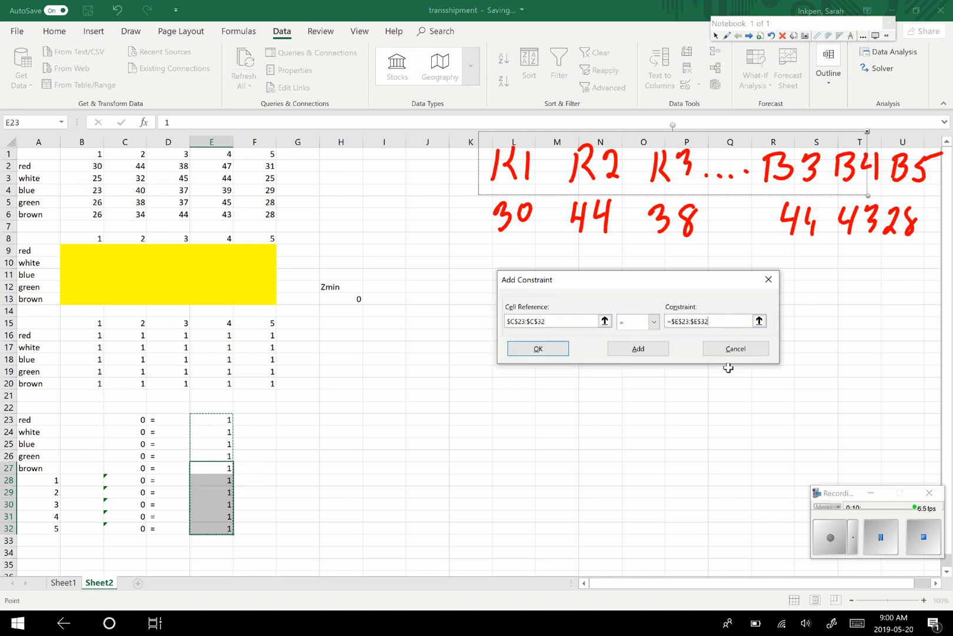
{"action": "left_click", "coordinate": [547, 349]}
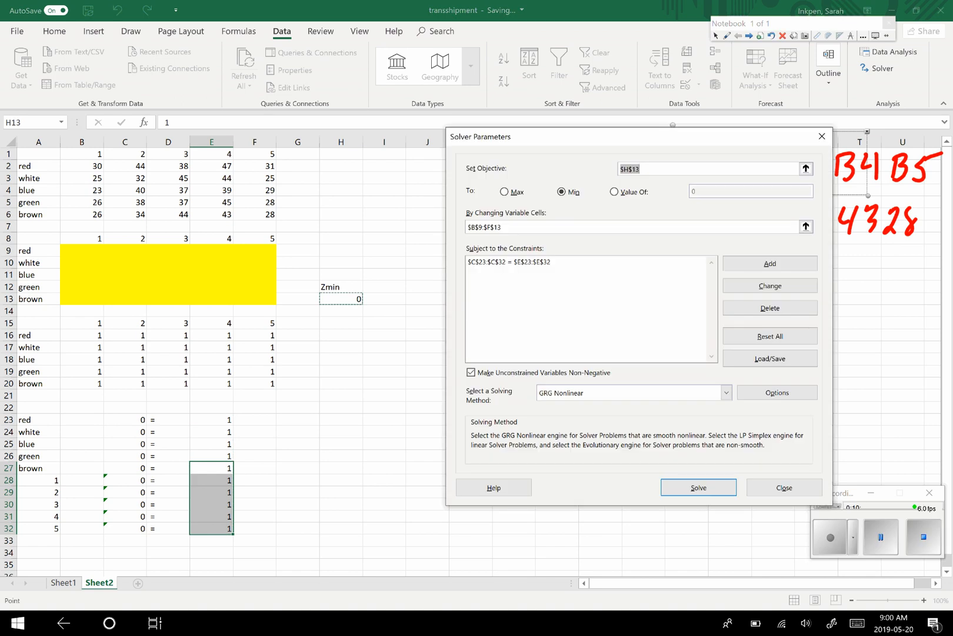
- Solve the model with the Simplex LP method and keep the Solver solution
{"action": "left_click", "coordinate": [726, 393]}
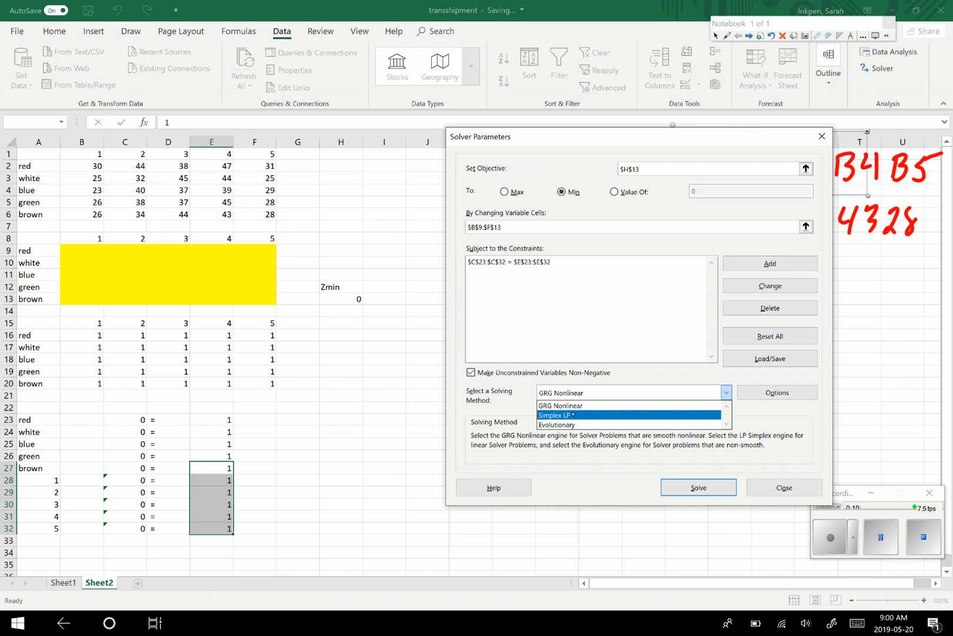
{"action": "left_click", "coordinate": [565, 415]}
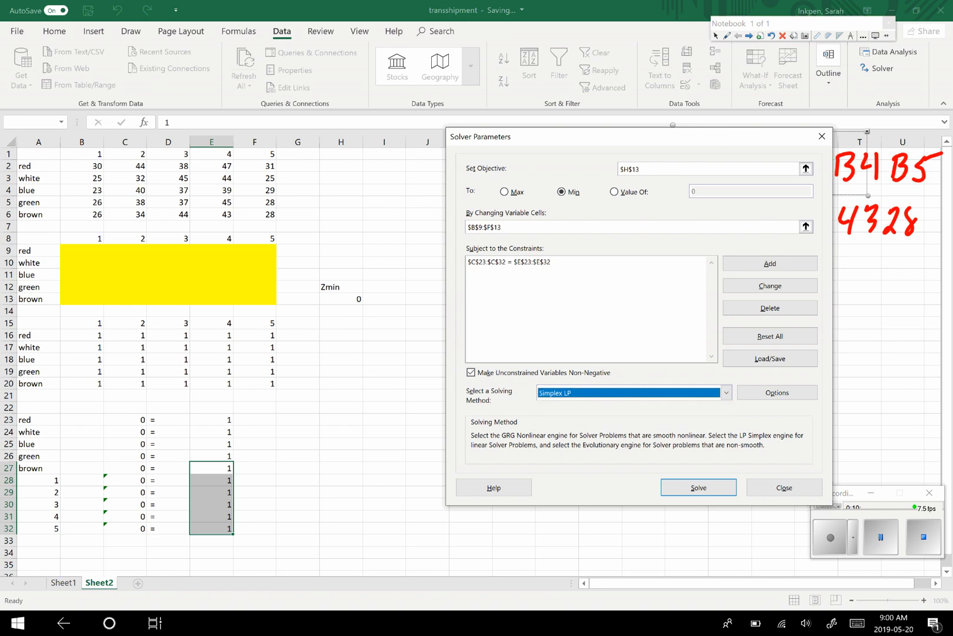
{"action": "left_click", "coordinate": [698, 487]}
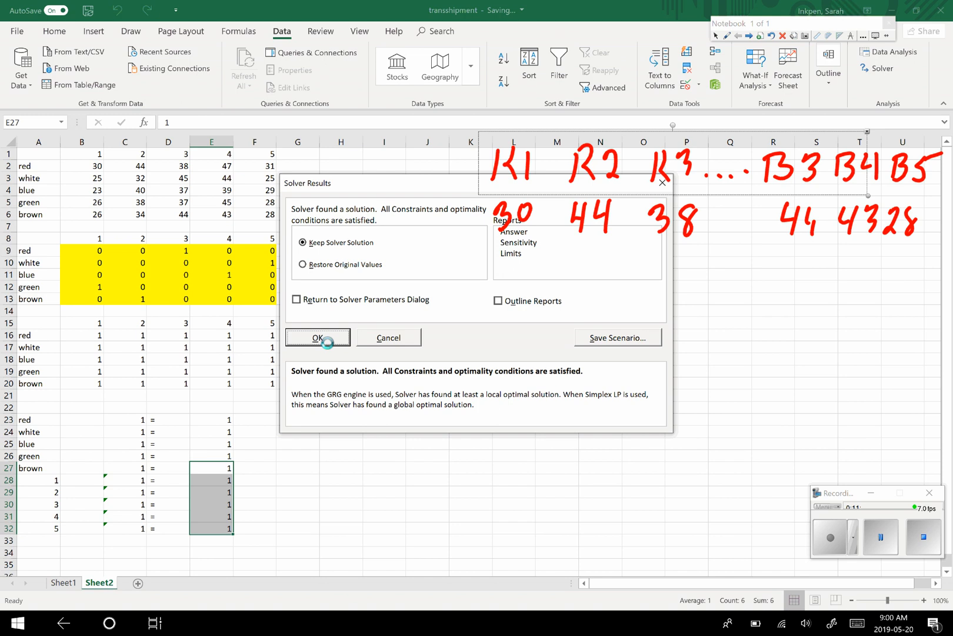
{"action": "left_click", "coordinate": [327, 337]}
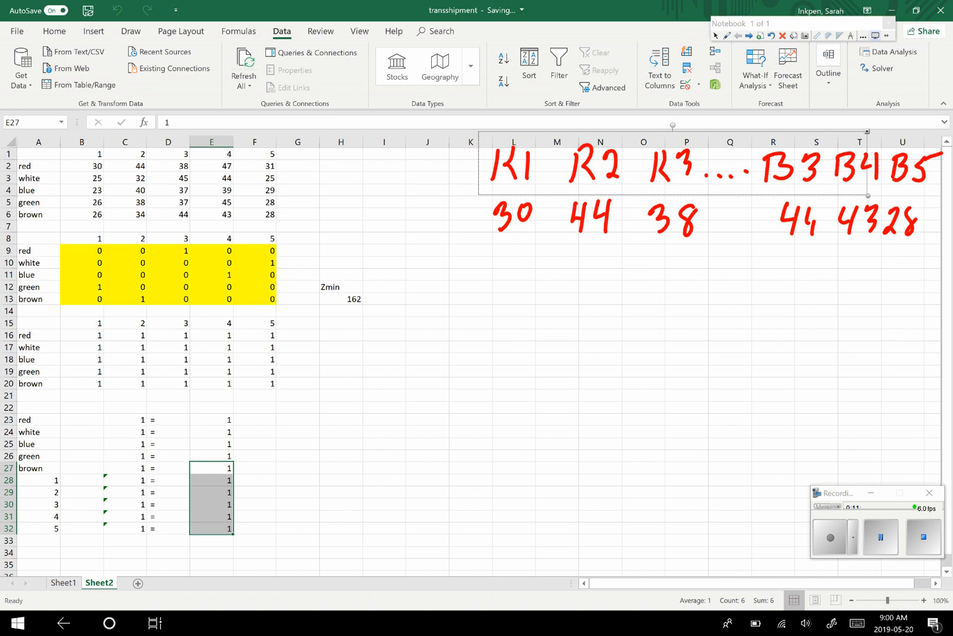
- Circle the Zmin label and its objective value in H12:H13 with the red pen
{"action": "left_click", "coordinate": [863, 36]}
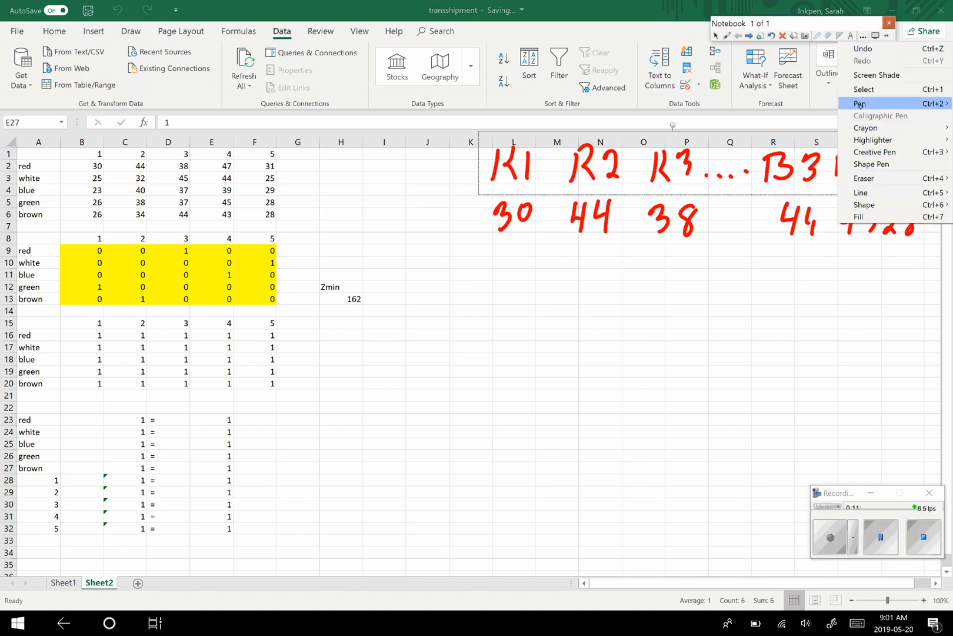
{"action": "mouse_move", "coordinate": [861, 104]}
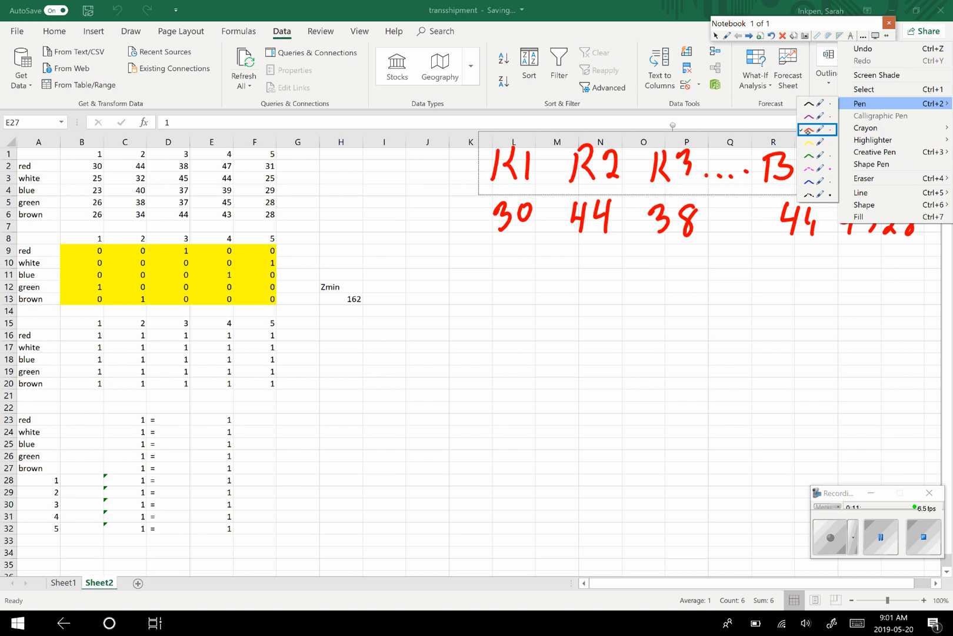
{"action": "left_click", "coordinate": [813, 117]}
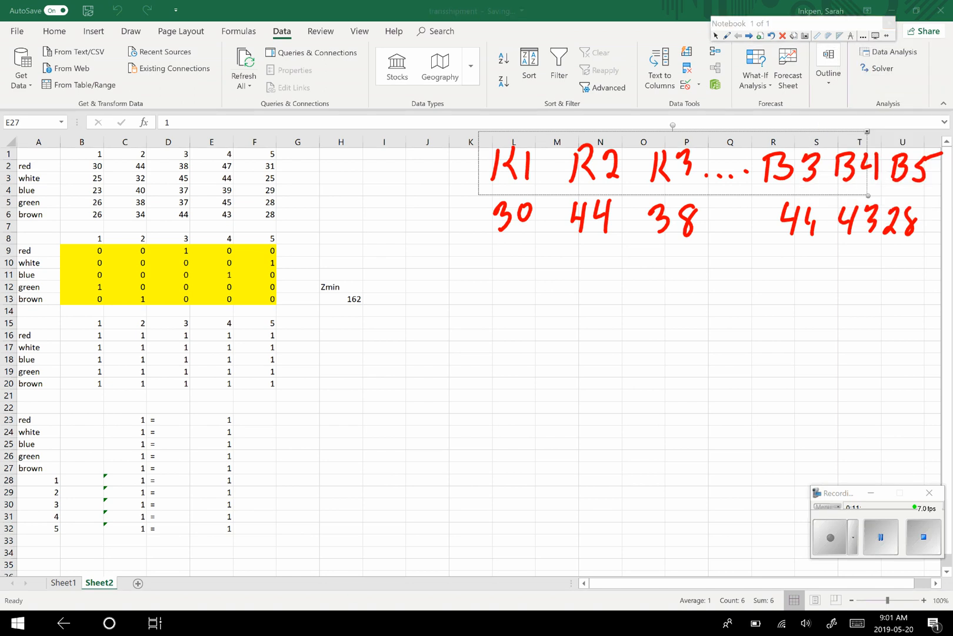
{"action": "mouse_move", "coordinate": [370, 270]}
{"action": "left_mouse_down"}
{"action": "mouse_move", "coordinate": [313, 304]}
{"action": "mouse_move", "coordinate": [374, 309]}
{"action": "mouse_move", "coordinate": [367, 270]}
{"action": "left_mouse_up"}
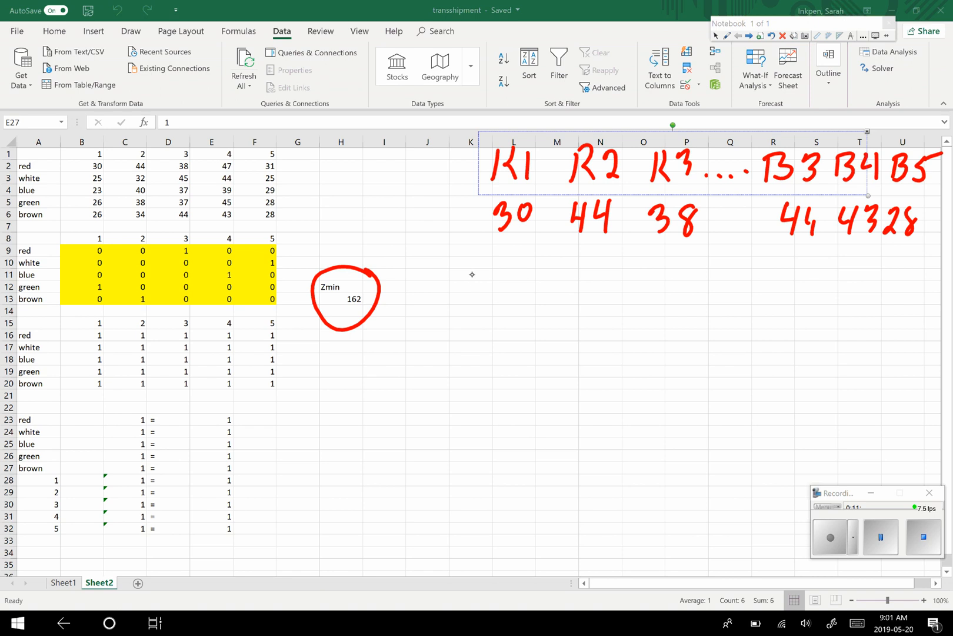
- Handwrite the assignments "GREEN 1" and, below it, "BROWN 2" in red in the blank area under the handwritten cost figures
{"action": "mouse_move", "coordinate": [478, 279]}
{"action": "left_mouse_down"}
{"action": "mouse_move", "coordinate": [520, 313]}
{"action": "mouse_move", "coordinate": [538, 312]}
{"action": "mouse_move", "coordinate": [541, 296]}
{"action": "left_mouse_up"}
{"action": "mouse_move", "coordinate": [550, 280]}
{"action": "left_mouse_down"}
{"action": "mouse_move", "coordinate": [542, 312]}
{"action": "mouse_move", "coordinate": [557, 313]}
{"action": "left_mouse_up"}
{"action": "mouse_move", "coordinate": [548, 299]}
{"action": "left_mouse_down"}
{"action": "mouse_move", "coordinate": [560, 298]}
{"action": "mouse_move", "coordinate": [565, 315]}
{"action": "left_mouse_up"}
{"action": "mouse_move", "coordinate": [570, 285]}
{"action": "left_mouse_down"}
{"action": "mouse_move", "coordinate": [588, 284]}
{"action": "mouse_move", "coordinate": [619, 322]}
{"action": "left_mouse_up"}
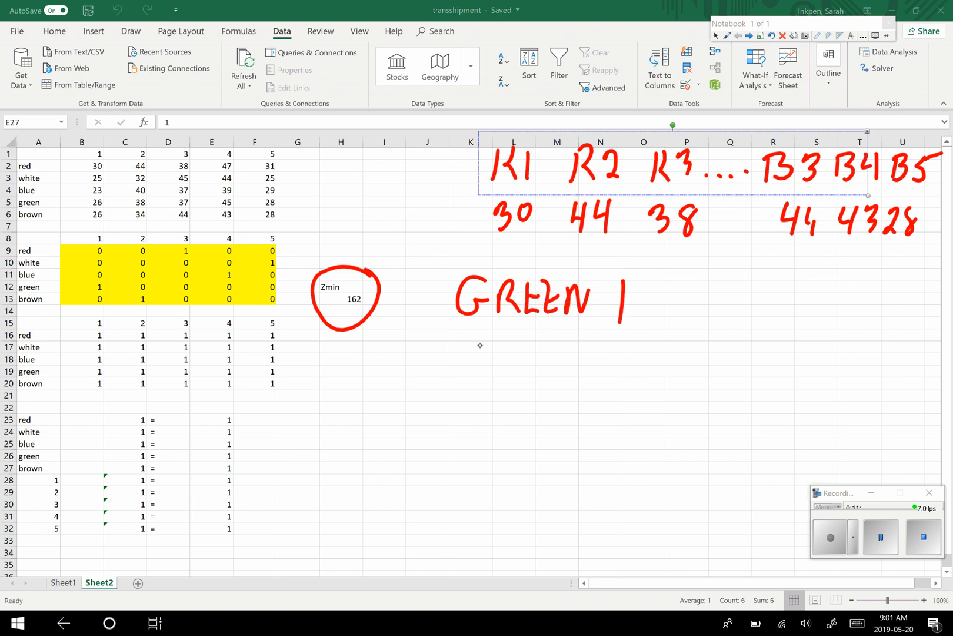
{"action": "mouse_move", "coordinate": [479, 343]}
{"action": "left_mouse_down"}
{"action": "mouse_move", "coordinate": [478, 381]}
{"action": "mouse_move", "coordinate": [479, 351]}
{"action": "left_mouse_up"}
{"action": "mouse_move", "coordinate": [480, 349]}
{"action": "left_mouse_down"}
{"action": "mouse_move", "coordinate": [488, 382]}
{"action": "mouse_move", "coordinate": [531, 381]}
{"action": "left_mouse_up"}
{"action": "mouse_move", "coordinate": [536, 362]}
{"action": "left_mouse_down"}
{"action": "mouse_move", "coordinate": [542, 378]}
{"action": "mouse_move", "coordinate": [571, 376]}
{"action": "left_mouse_up"}
{"action": "left_click_drag", "start_coordinate": [583, 349], "coordinate": [592, 367]}
{"action": "mouse_move", "coordinate": [591, 370]}
{"action": "left_mouse_down"}
{"action": "mouse_move", "coordinate": [600, 341]}
{"action": "mouse_move", "coordinate": [656, 370]}
{"action": "left_mouse_up"}
- Handwrite the assignment "Red 3" in red beneath the "BROWN 2" line
{"action": "left_click_drag", "start_coordinate": [484, 411], "coordinate": [487, 450]}
{"action": "mouse_move", "coordinate": [482, 413]}
{"action": "left_mouse_down"}
{"action": "mouse_move", "coordinate": [501, 406]}
{"action": "mouse_move", "coordinate": [514, 430]}
{"action": "left_mouse_up"}
{"action": "left_click_drag", "start_coordinate": [512, 425], "coordinate": [549, 439]}
{"action": "left_click_drag", "start_coordinate": [562, 393], "coordinate": [557, 437]}
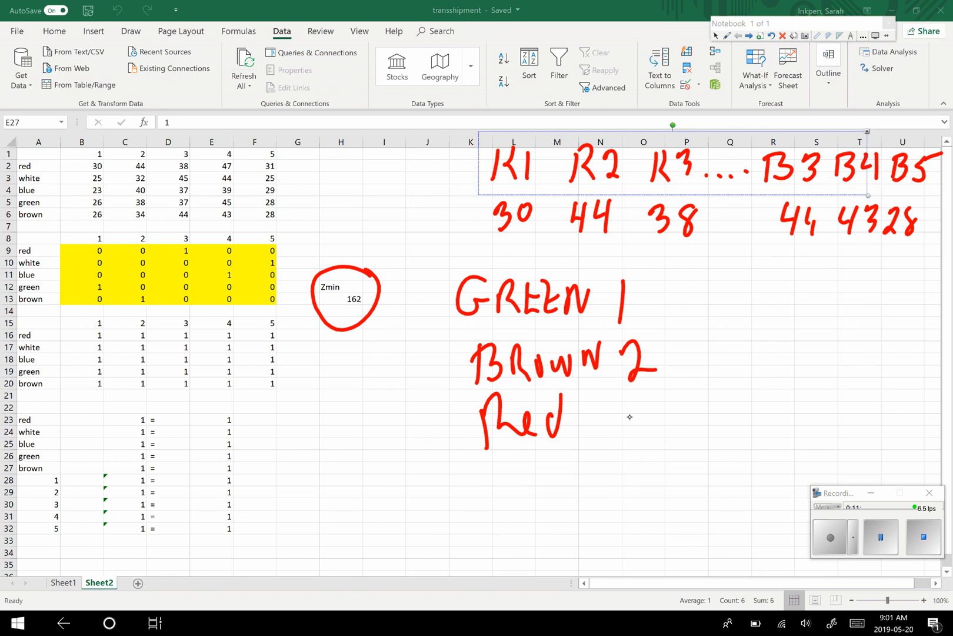
{"action": "left_click_drag", "start_coordinate": [634, 396], "coordinate": [651, 422]}
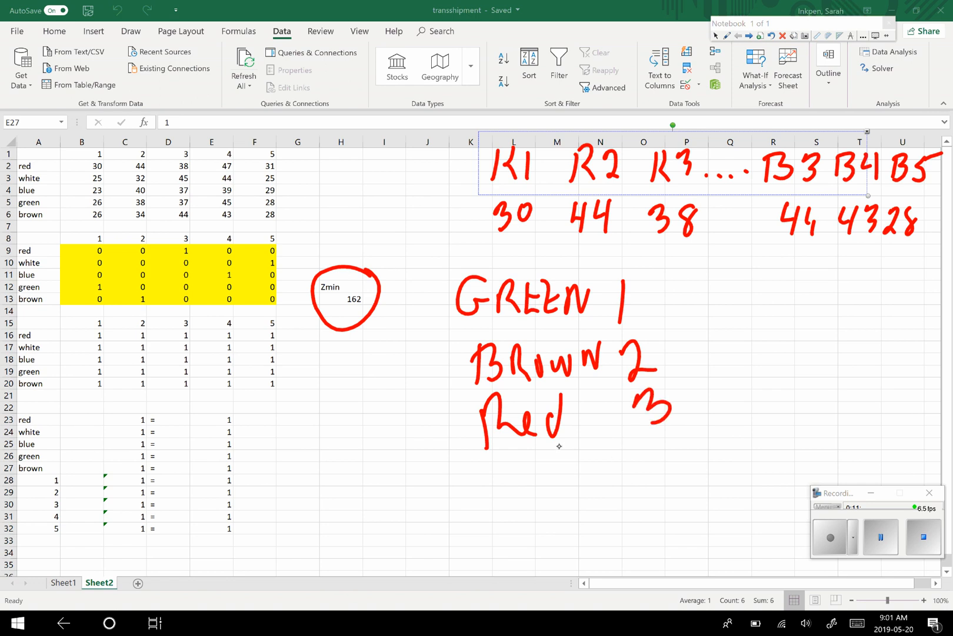
- Handwrite the remaining assignments "Blue 4" and "White 5" in red beneath the "Red 3" line
{"action": "mouse_move", "coordinate": [507, 469]}
{"action": "left_mouse_down"}
{"action": "mouse_move", "coordinate": [517, 511]}
{"action": "mouse_move", "coordinate": [524, 500]}
{"action": "left_mouse_up"}
{"action": "mouse_move", "coordinate": [548, 452]}
{"action": "left_mouse_down"}
{"action": "mouse_move", "coordinate": [549, 492]}
{"action": "mouse_move", "coordinate": [599, 460]}
{"action": "left_mouse_up"}
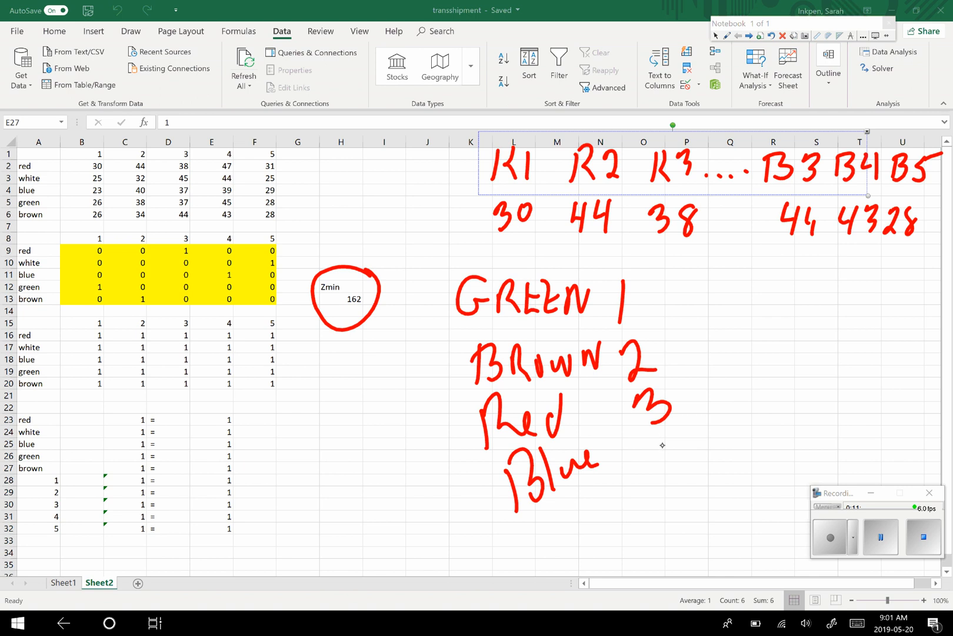
{"action": "mouse_move", "coordinate": [663, 438]}
{"action": "left_mouse_down"}
{"action": "mouse_move", "coordinate": [659, 459]}
{"action": "mouse_move", "coordinate": [686, 453]}
{"action": "left_mouse_up"}
{"action": "left_click_drag", "start_coordinate": [676, 424], "coordinate": [686, 469]}
{"action": "mouse_move", "coordinate": [539, 528]}
{"action": "left_mouse_down"}
{"action": "mouse_move", "coordinate": [567, 554]}
{"action": "mouse_move", "coordinate": [580, 501]}
{"action": "mouse_move", "coordinate": [612, 530]}
{"action": "left_mouse_up"}
{"action": "mouse_move", "coordinate": [615, 477]}
{"action": "left_mouse_down"}
{"action": "mouse_move", "coordinate": [625, 527]}
{"action": "mouse_move", "coordinate": [654, 507]}
{"action": "left_mouse_up"}
{"action": "mouse_move", "coordinate": [694, 475]}
{"action": "left_mouse_down"}
{"action": "mouse_move", "coordinate": [692, 511]}
{"action": "mouse_move", "coordinate": [726, 455]}
{"action": "left_mouse_up"}
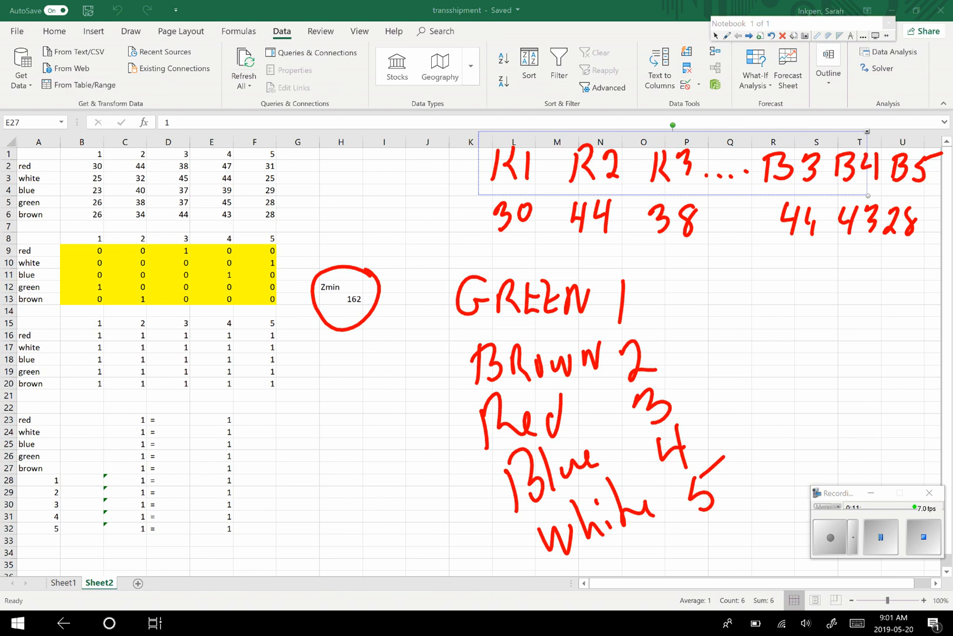